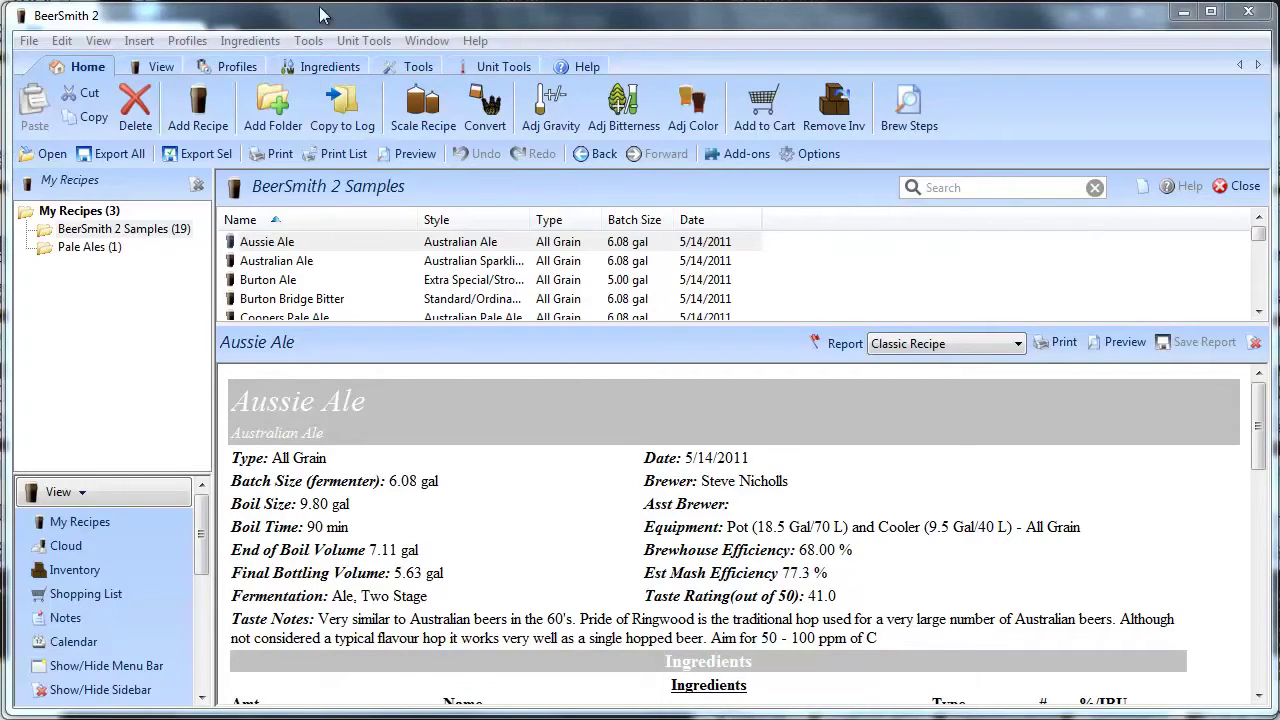
Select the Aussie Ale recipe and show it in the Brewsheet report layout.
{"action": "left_click", "coordinate": [267, 250]}
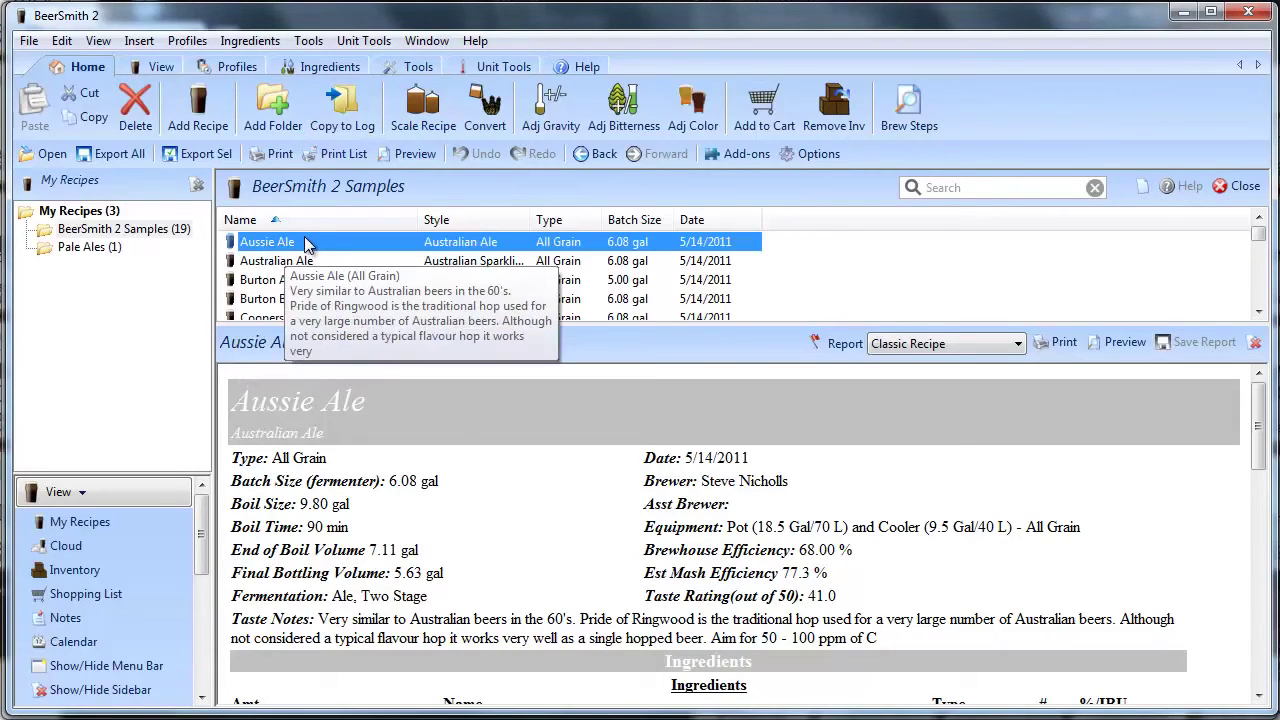
{"action": "left_click", "coordinate": [422, 487]}
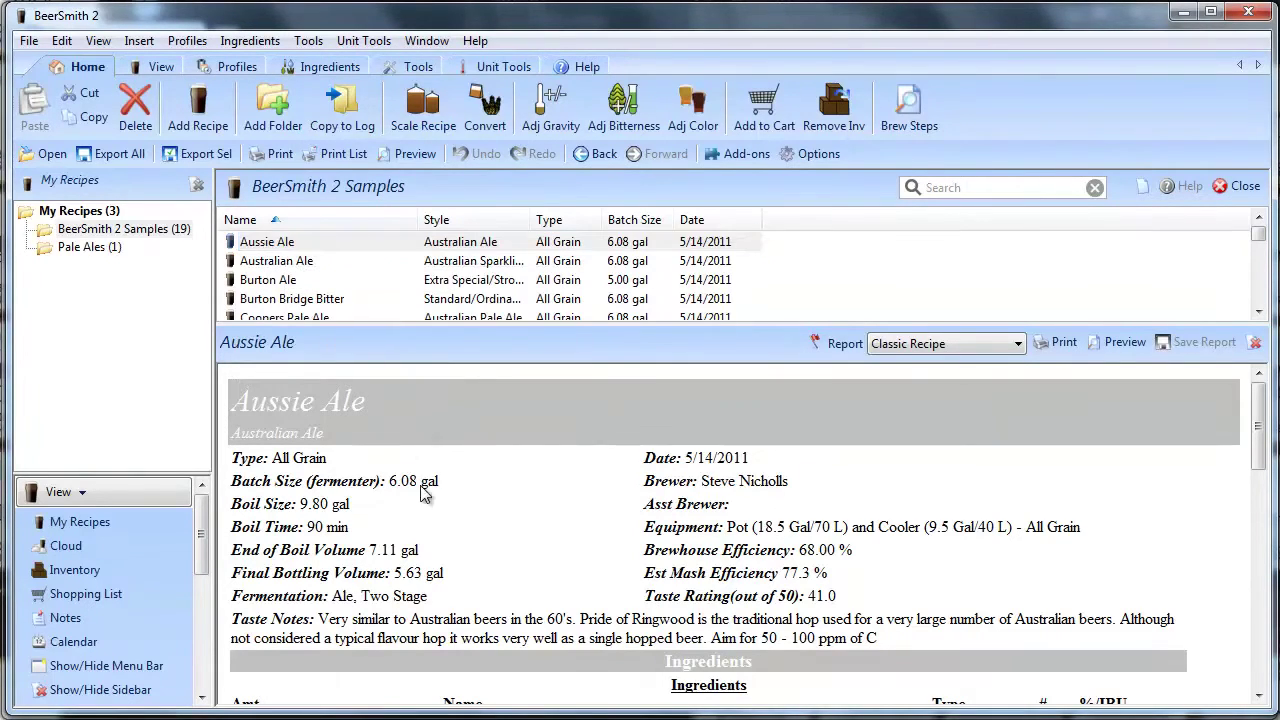
{"action": "left_click", "coordinate": [906, 350]}
{"action": "left_click", "coordinate": [905, 380]}
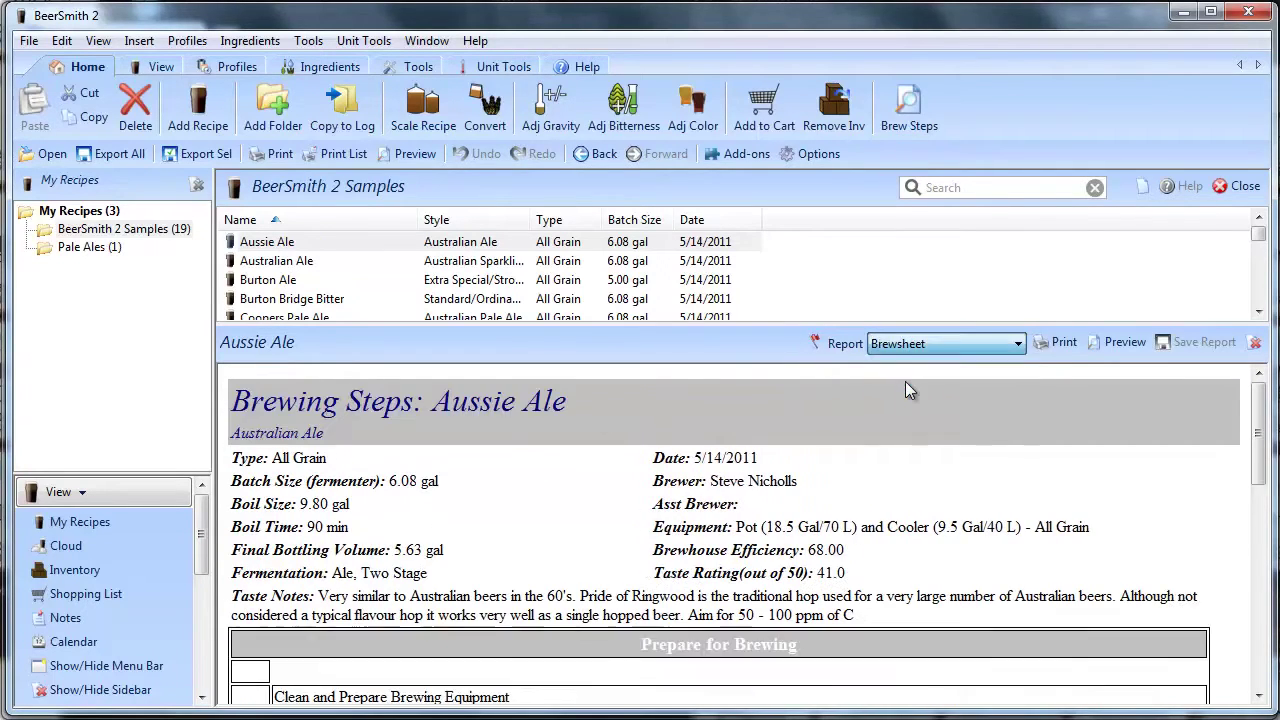
Compare with the Plain Text layout, then return to Brewsheet and scroll through the report.
{"action": "left_click", "coordinate": [915, 348]}
{"action": "left_click", "coordinate": [900, 394]}
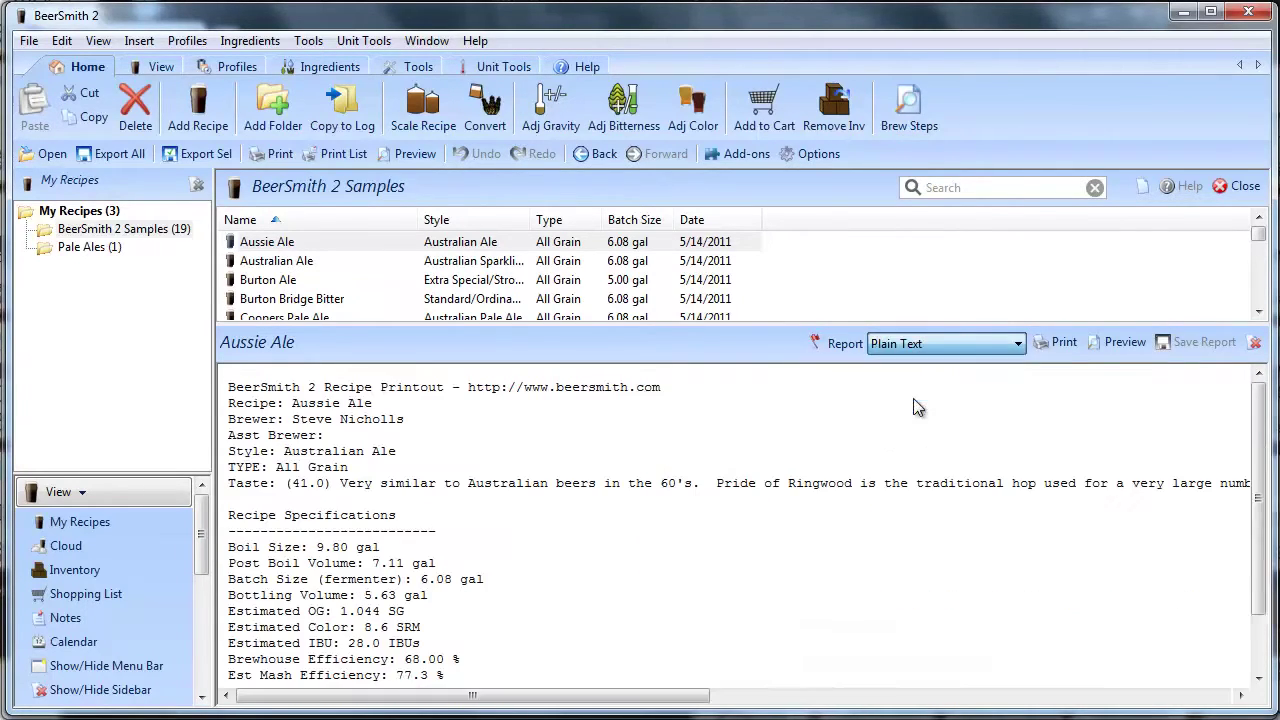
{"action": "left_click", "coordinate": [928, 345]}
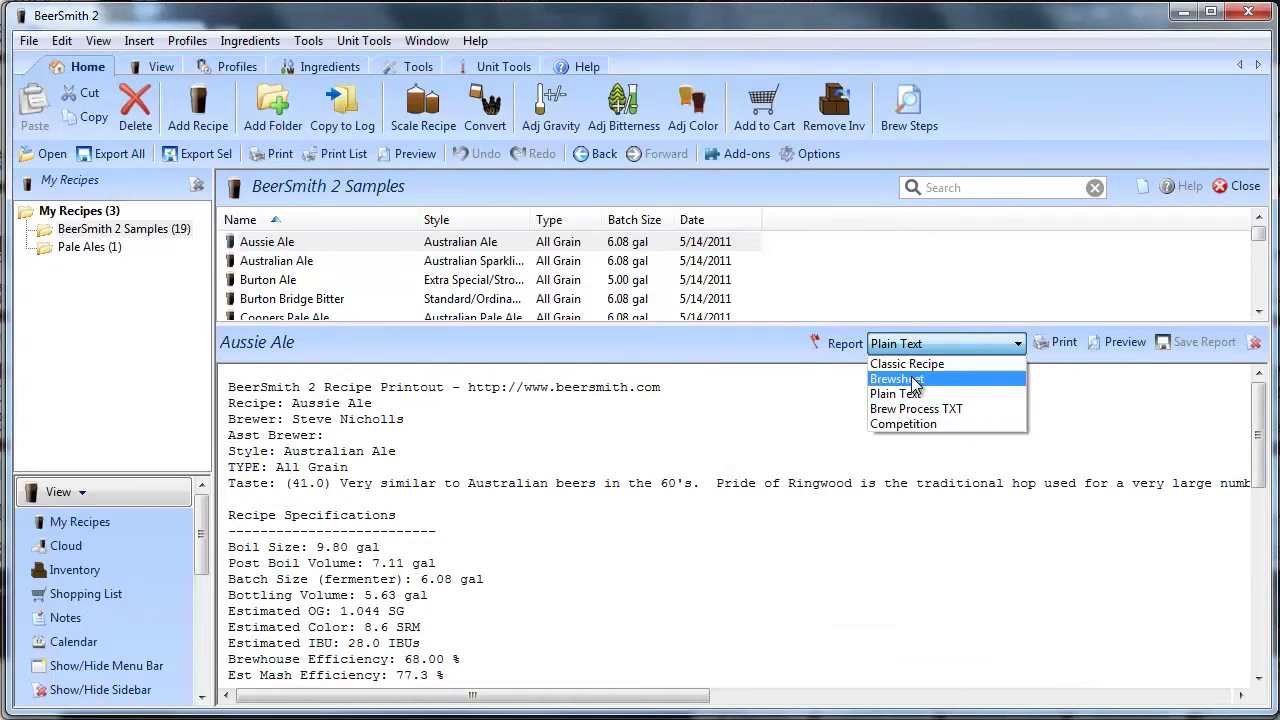
{"action": "left_click", "coordinate": [914, 381]}
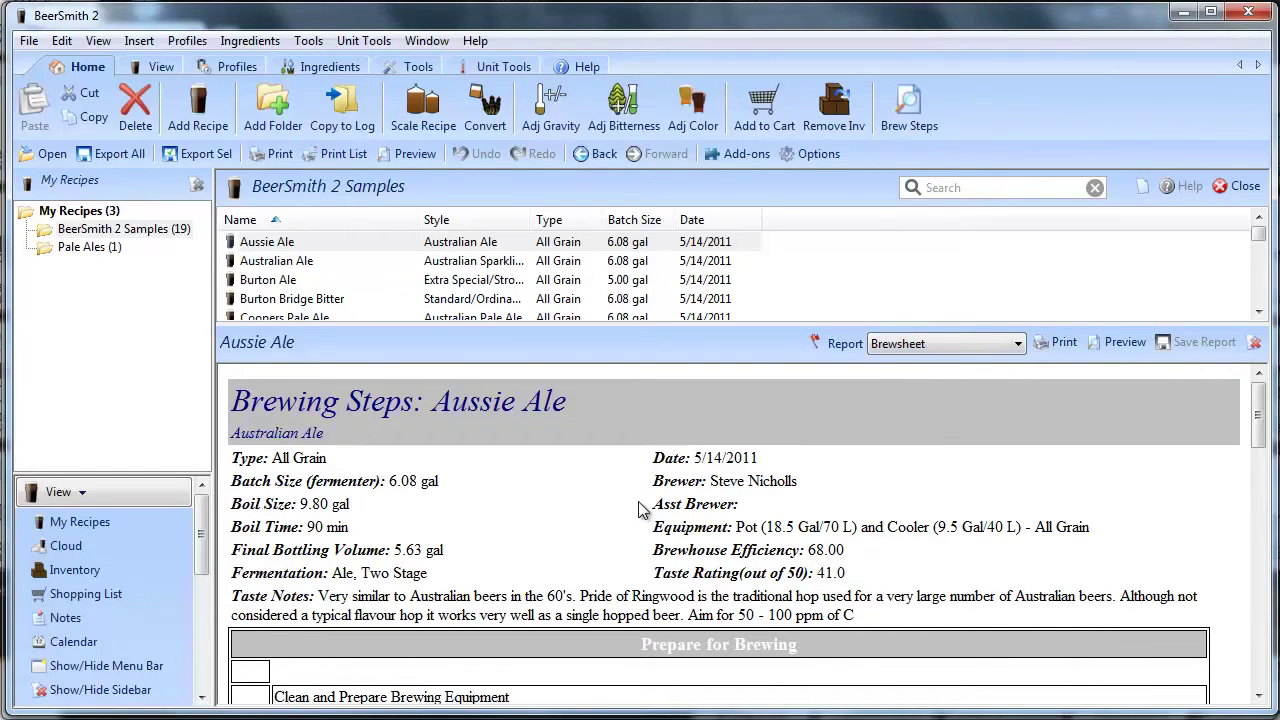
{"action": "scroll", "coordinate": [630, 488], "scroll_direction": "down", "scroll_amount": 5}
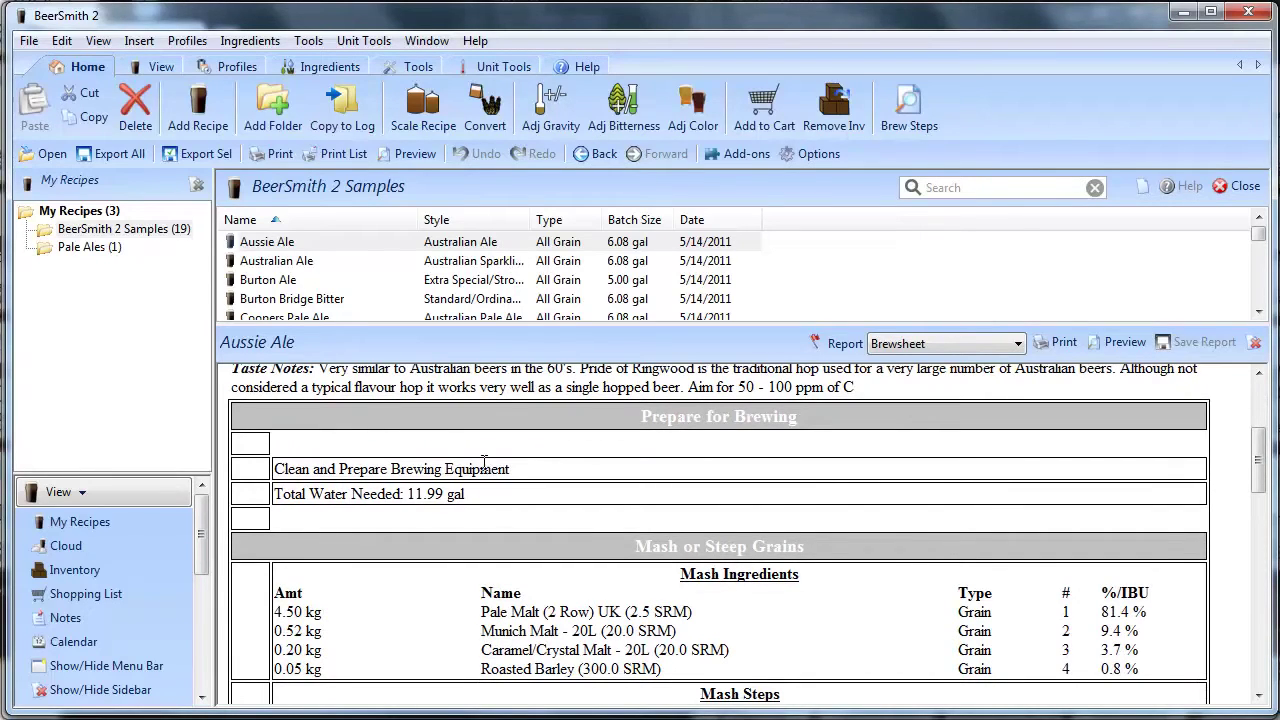
{"action": "scroll", "coordinate": [484, 463], "scroll_direction": "down", "scroll_amount": 4}
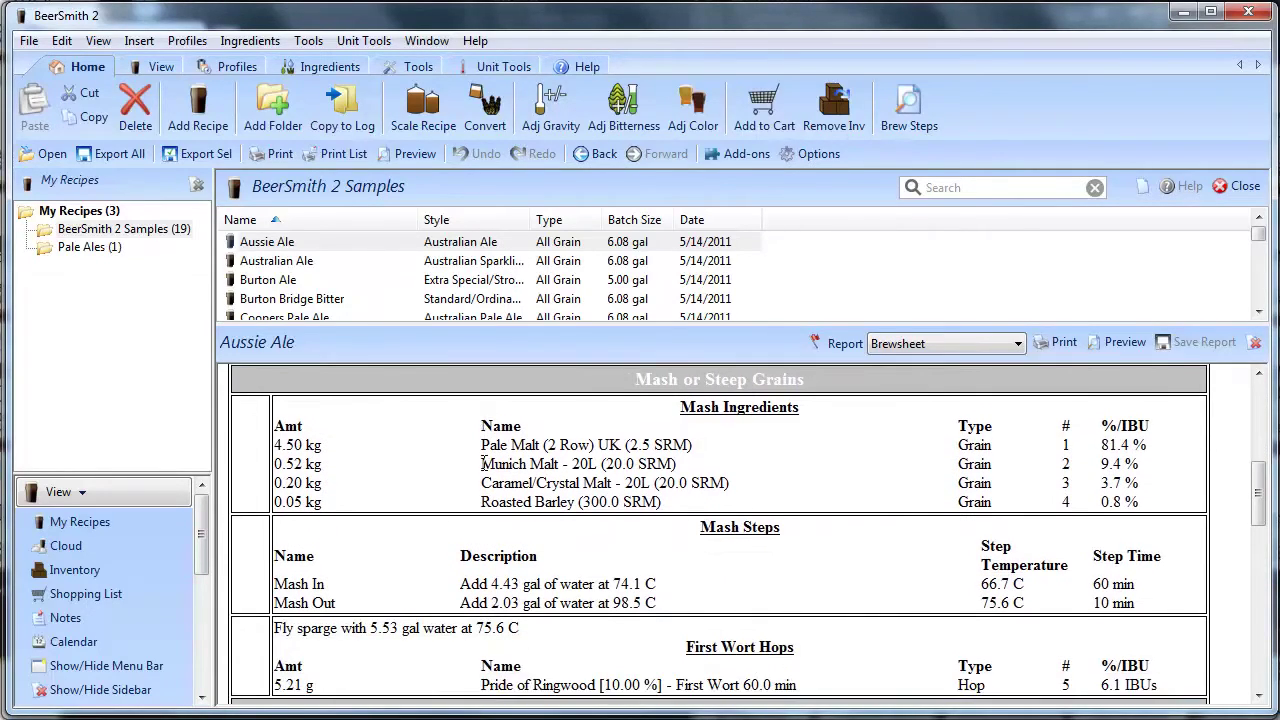
{"action": "left_click", "coordinate": [1118, 342]}
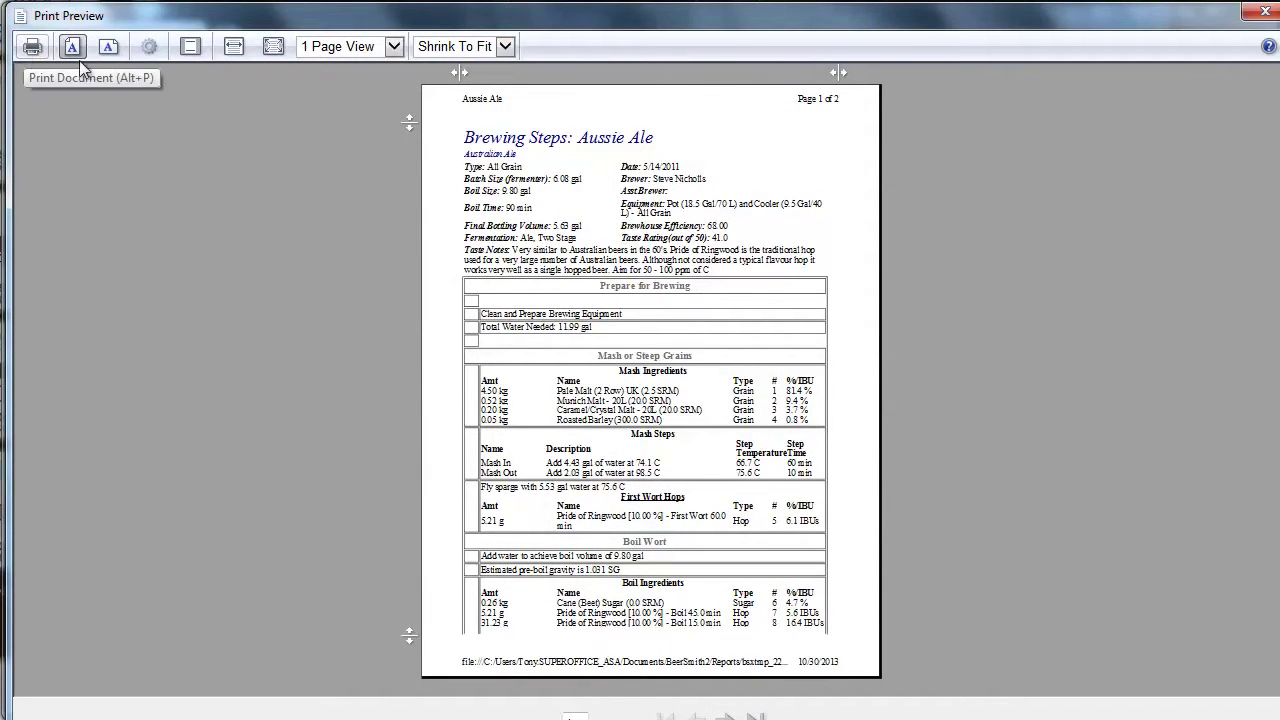
{"action": "left_click", "coordinate": [1265, 11]}
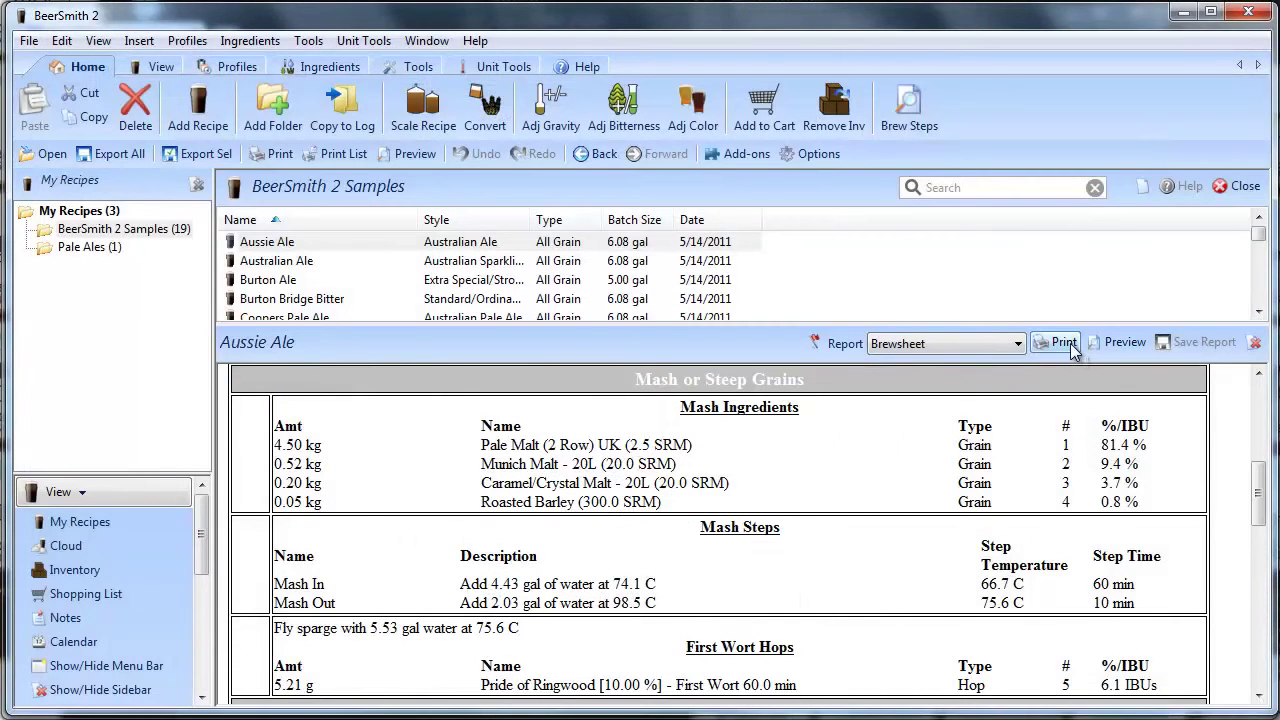
{"action": "scroll", "coordinate": [829, 533], "scroll_direction": "down", "scroll_amount": 3}
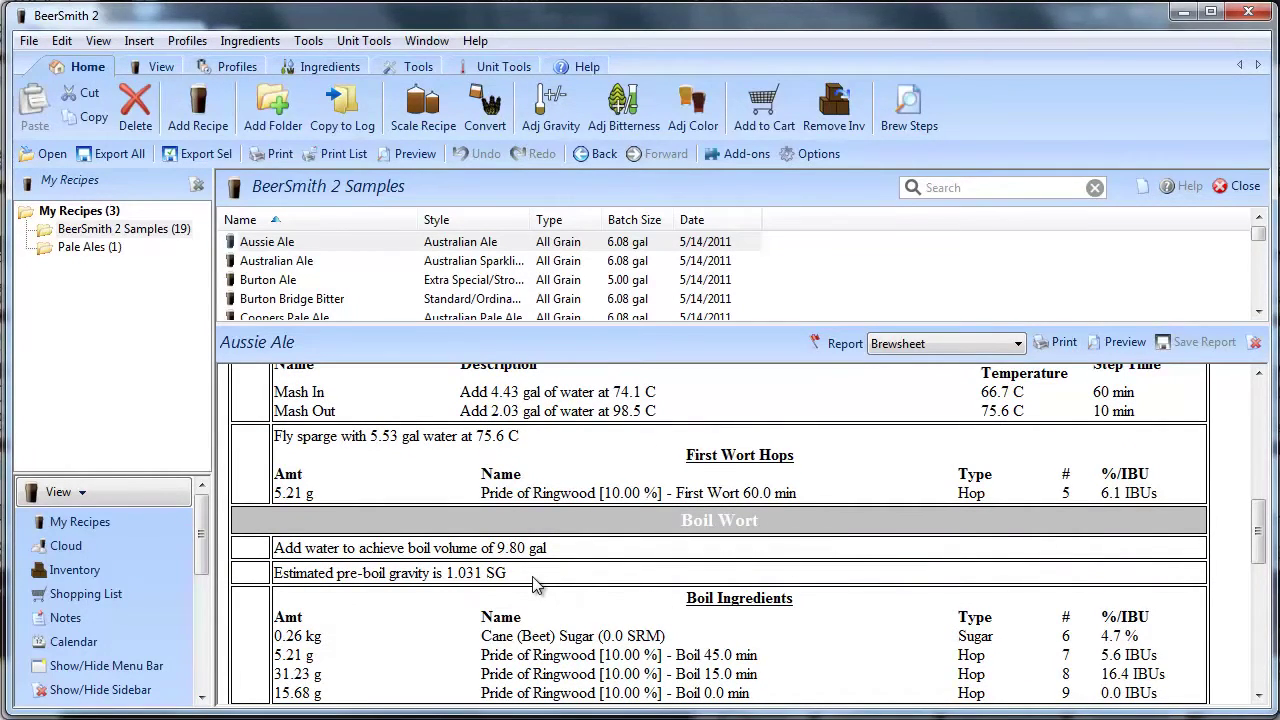
{"action": "scroll", "coordinate": [533, 584], "scroll_direction": "up", "scroll_amount": 7}
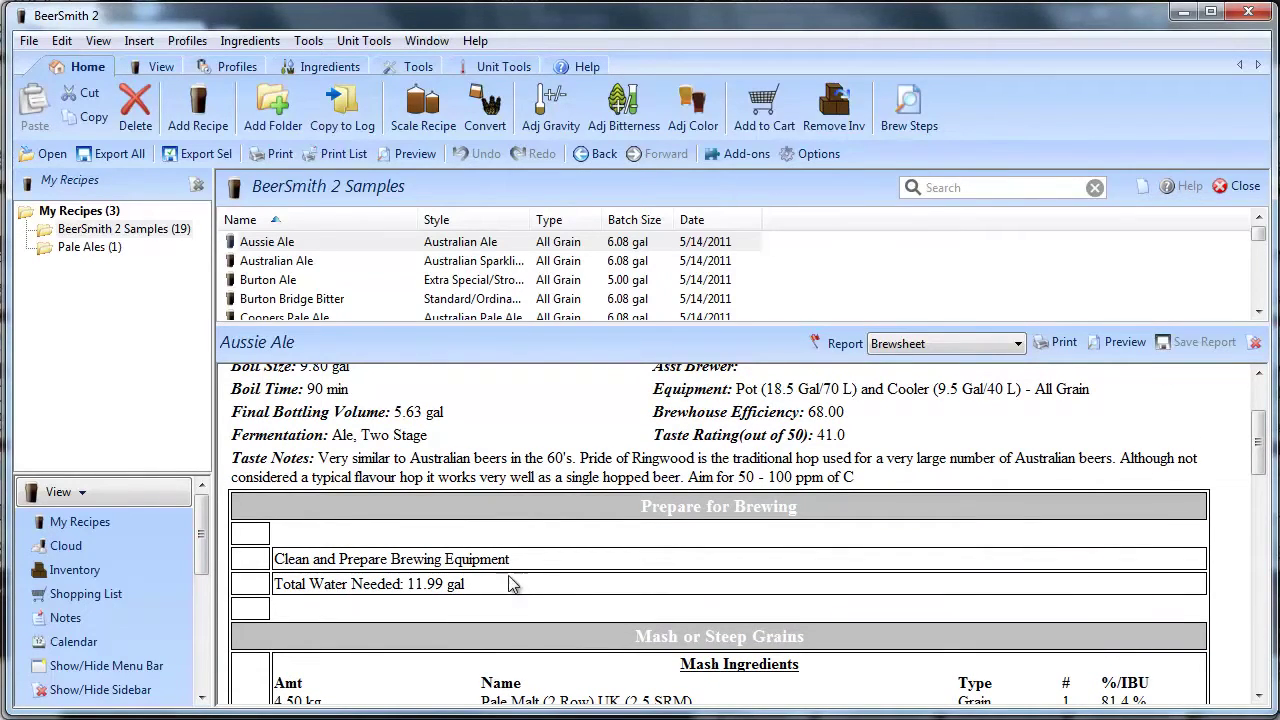
{"action": "left_click_drag", "start_coordinate": [465, 585], "coordinate": [407, 588]}
{"action": "scroll", "coordinate": [426, 617], "scroll_direction": "down", "scroll_amount": 8}
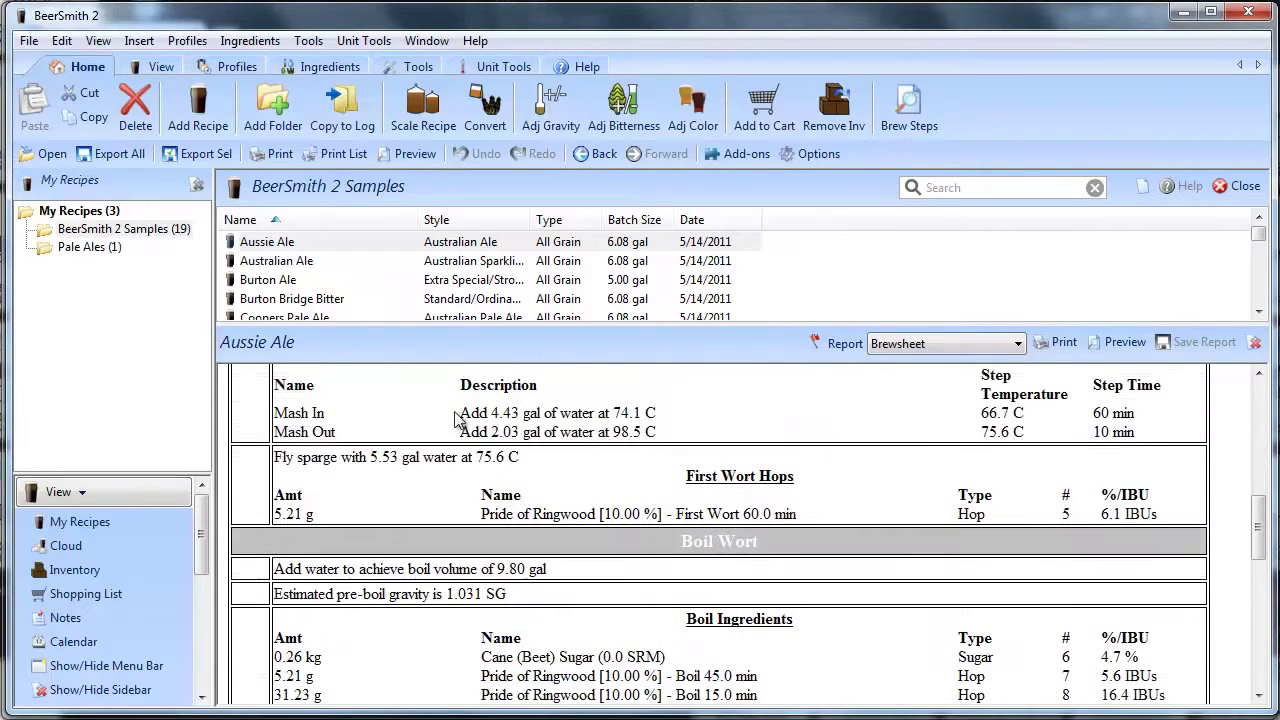
{"action": "left_click_drag", "start_coordinate": [460, 413], "coordinate": [666, 415]}
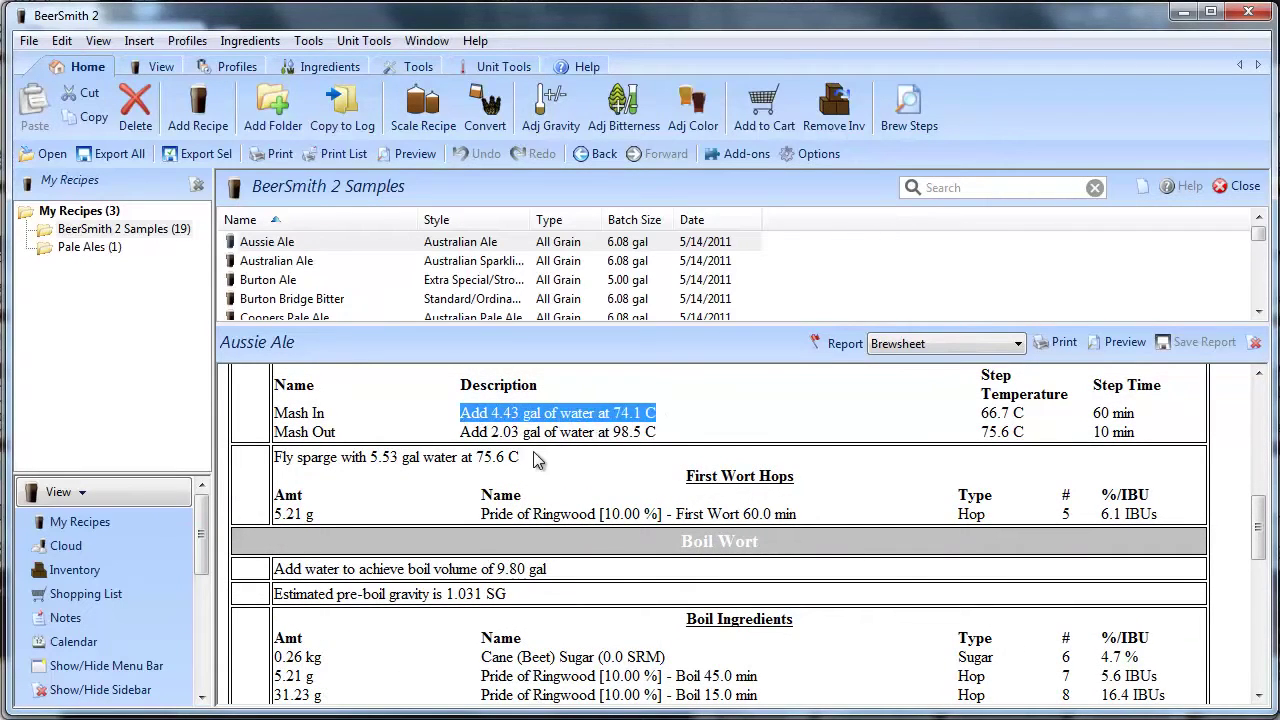
{"action": "left_click_drag", "start_coordinate": [462, 433], "coordinate": [562, 436]}
{"action": "left_click_drag", "start_coordinate": [660, 432], "coordinate": [611, 434]}
{"action": "left_click", "coordinate": [595, 459]}
{"action": "scroll", "coordinate": [605, 528], "scroll_direction": "down", "scroll_amount": 3}
{"action": "scroll", "coordinate": [605, 528], "scroll_direction": "down", "scroll_amount": 3}
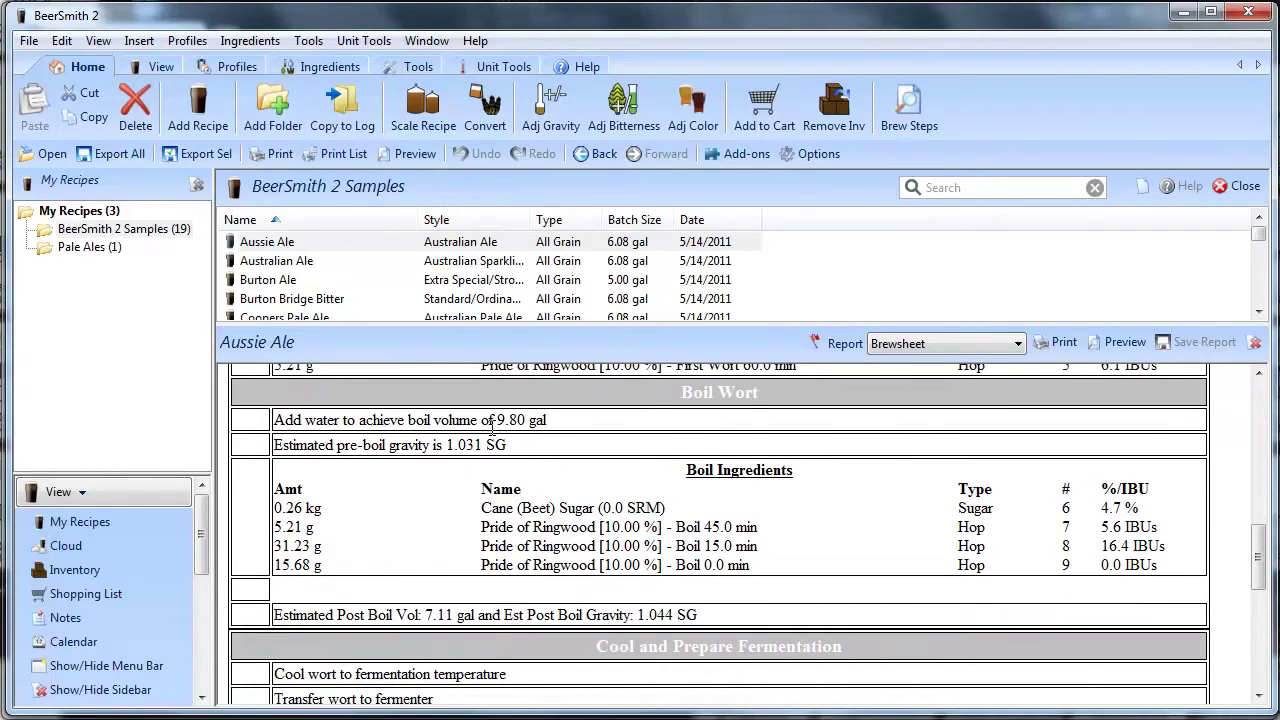
{"action": "left_click_drag", "start_coordinate": [560, 428], "coordinate": [477, 425]}
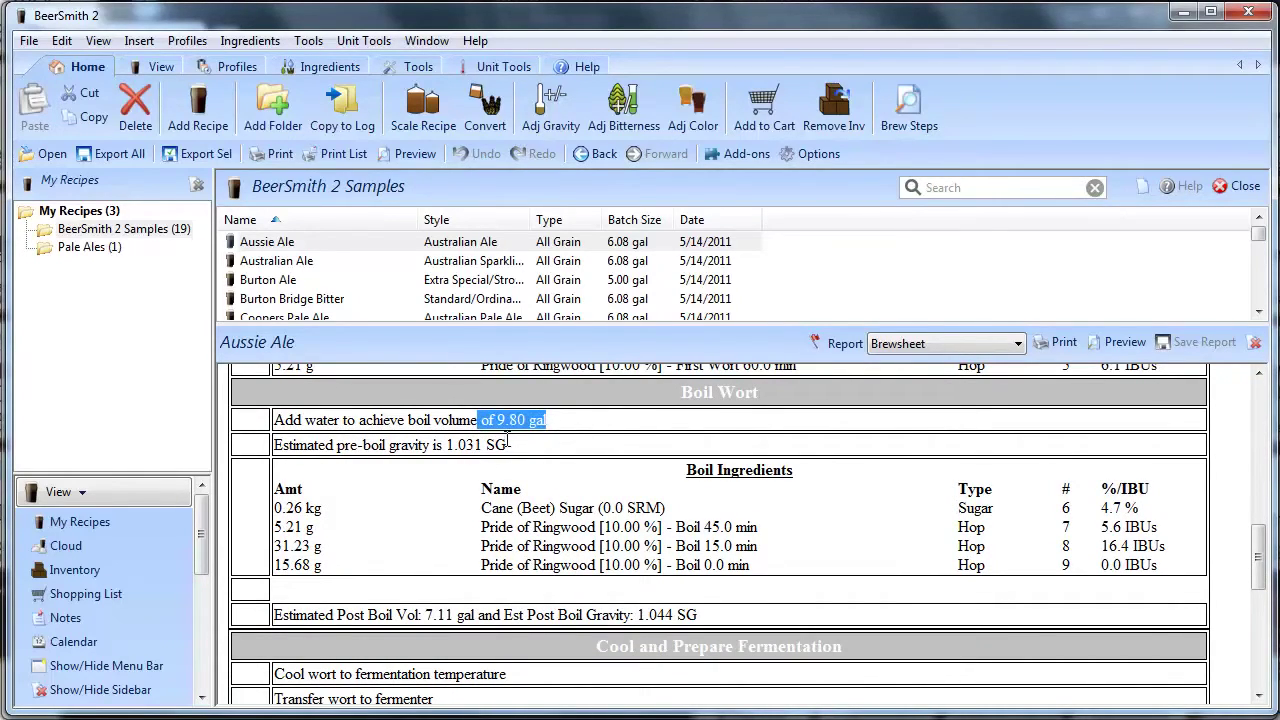
{"action": "left_click_drag", "start_coordinate": [508, 445], "coordinate": [447, 445]}
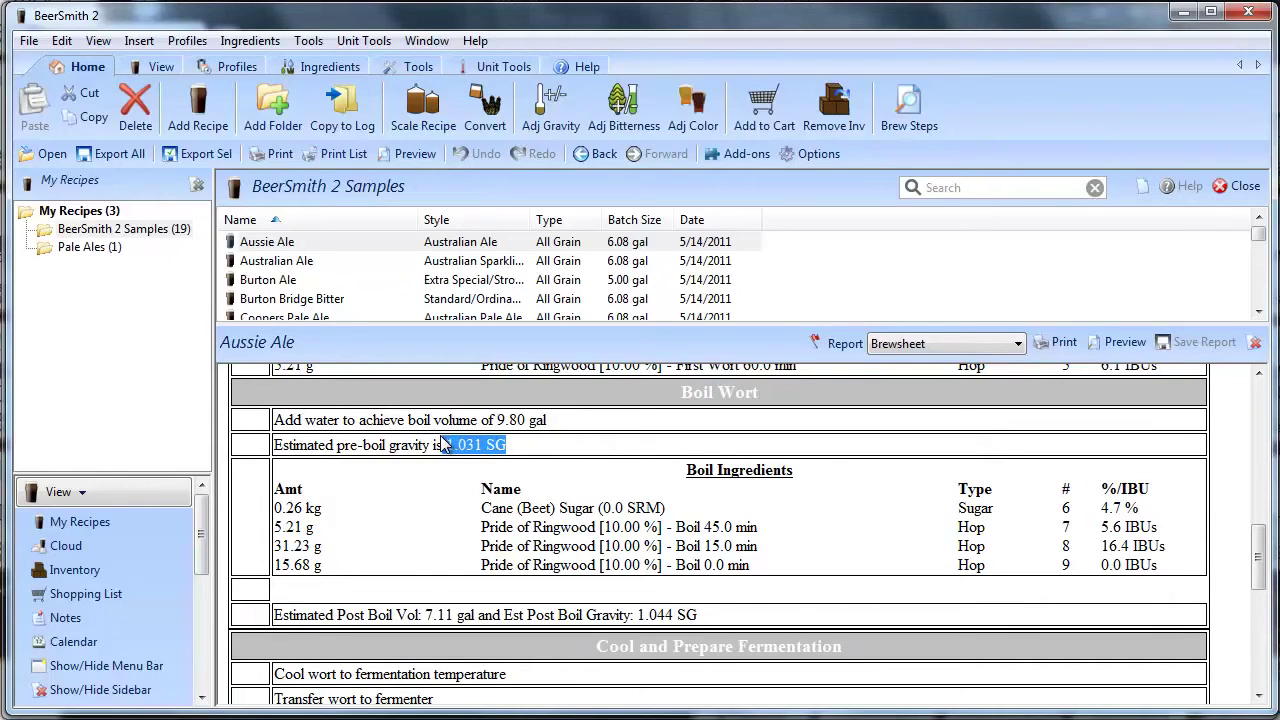
{"action": "scroll", "coordinate": [463, 490], "scroll_direction": "down", "scroll_amount": 2}
{"action": "scroll", "coordinate": [463, 495], "scroll_direction": "down", "scroll_amount": 3}
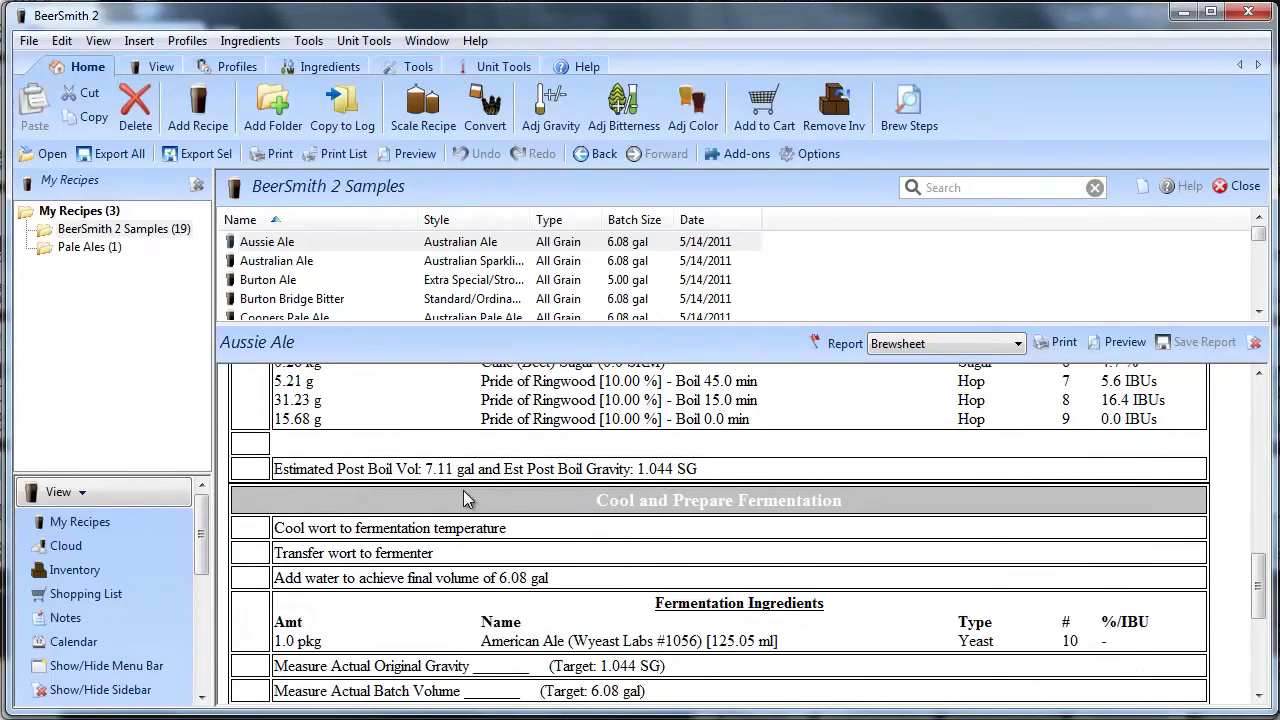
{"action": "left_click_drag", "start_coordinate": [425, 469], "coordinate": [456, 470]}
{"action": "left_click_drag", "start_coordinate": [705, 472], "coordinate": [640, 457]}
{"action": "left_click", "coordinate": [500, 550]}
{"action": "scroll", "coordinate": [515, 580], "scroll_direction": "down", "scroll_amount": 5}
{"action": "scroll", "coordinate": [522, 600], "scroll_direction": "down", "scroll_amount": 2}
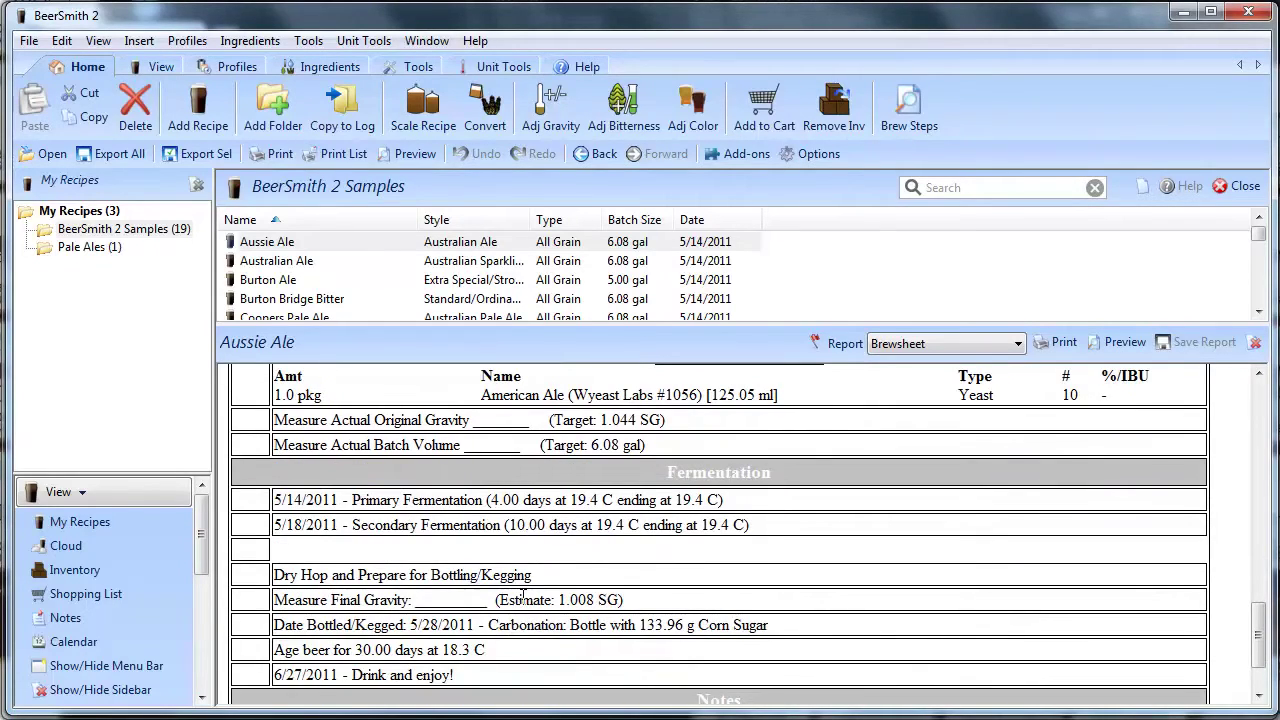
{"action": "scroll", "coordinate": [522, 599], "scroll_direction": "up", "scroll_amount": 4}
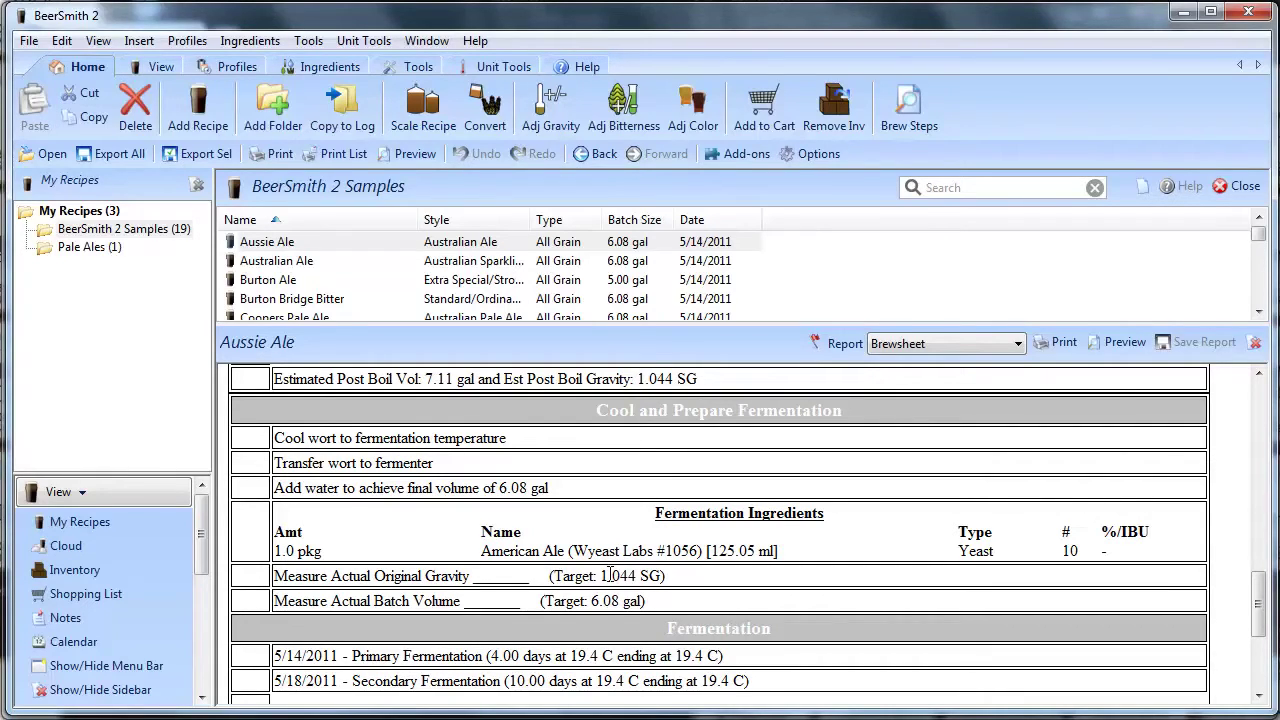
{"action": "scroll", "coordinate": [610, 576], "scroll_direction": "down", "scroll_amount": 3}
{"action": "scroll", "coordinate": [610, 576], "scroll_direction": "up", "scroll_amount": 7}
{"action": "scroll", "coordinate": [612, 583], "scroll_direction": "up", "scroll_amount": 3}
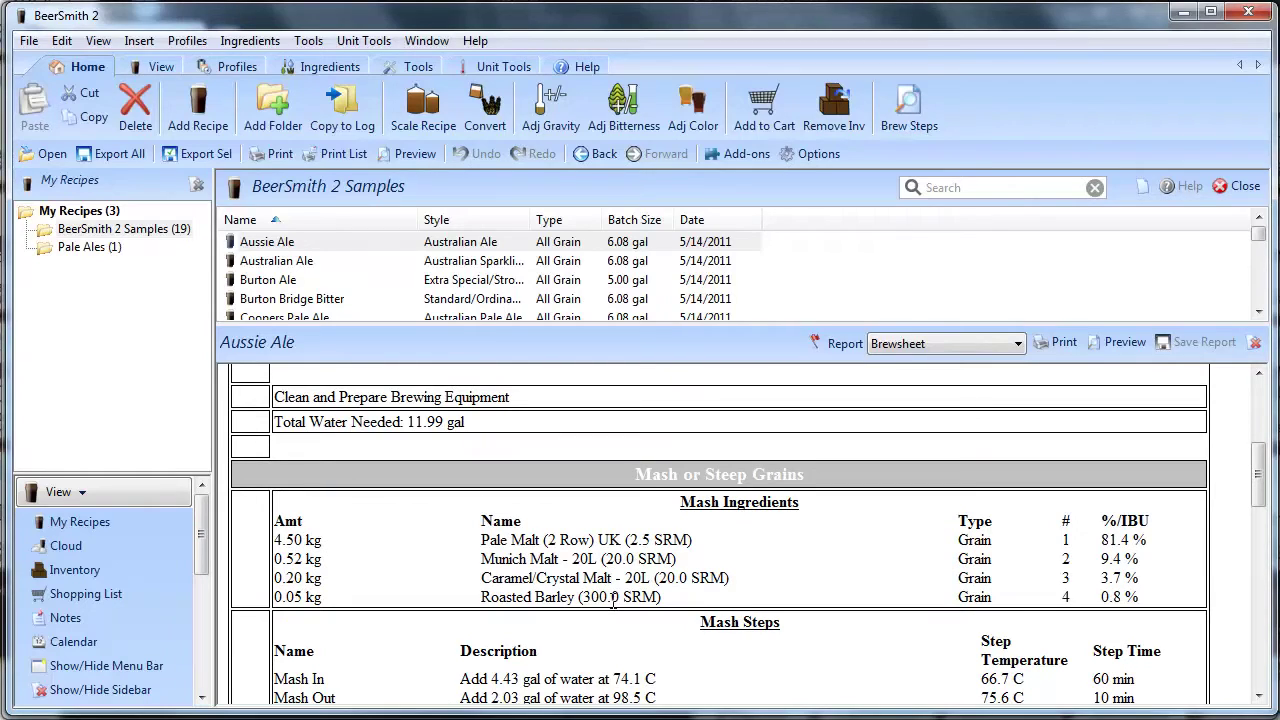
{"action": "scroll", "coordinate": [613, 600], "scroll_direction": "up", "scroll_amount": 3}
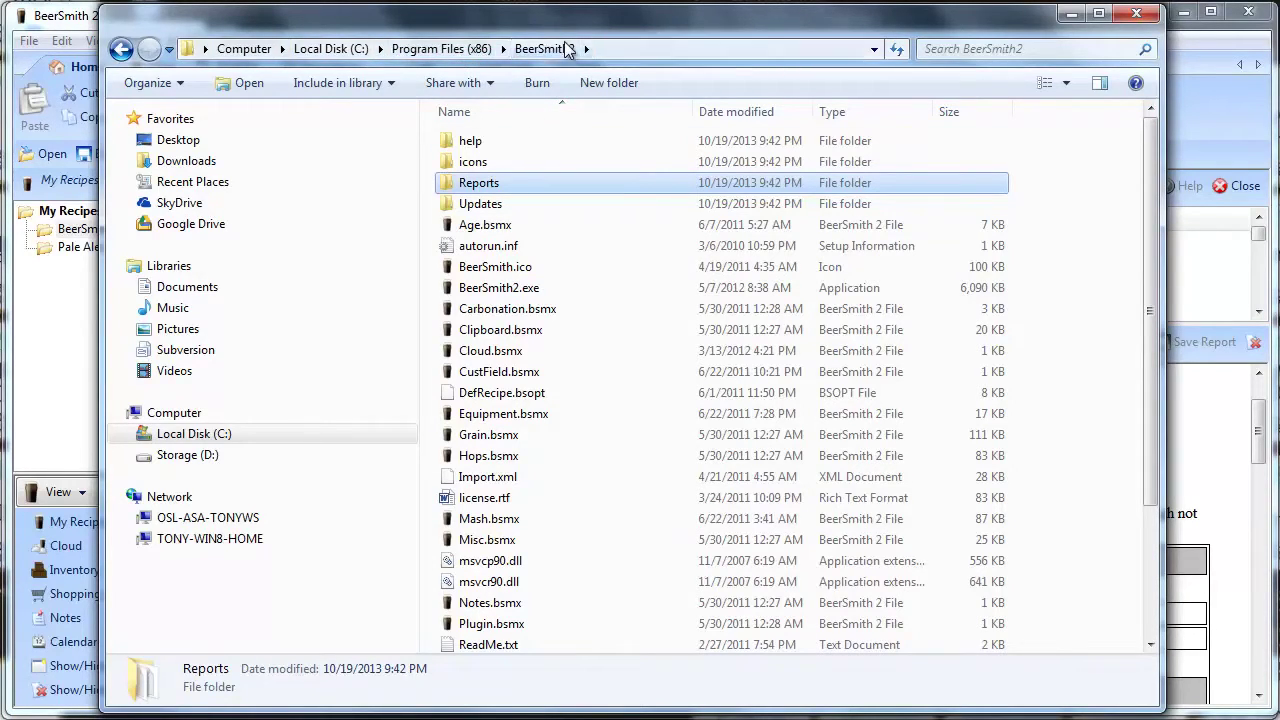
Open the Reports folder and select the Brewsheet.htm template.
{"action": "double_click", "coordinate": [475, 185]}
{"action": "left_click", "coordinate": [497, 245]}
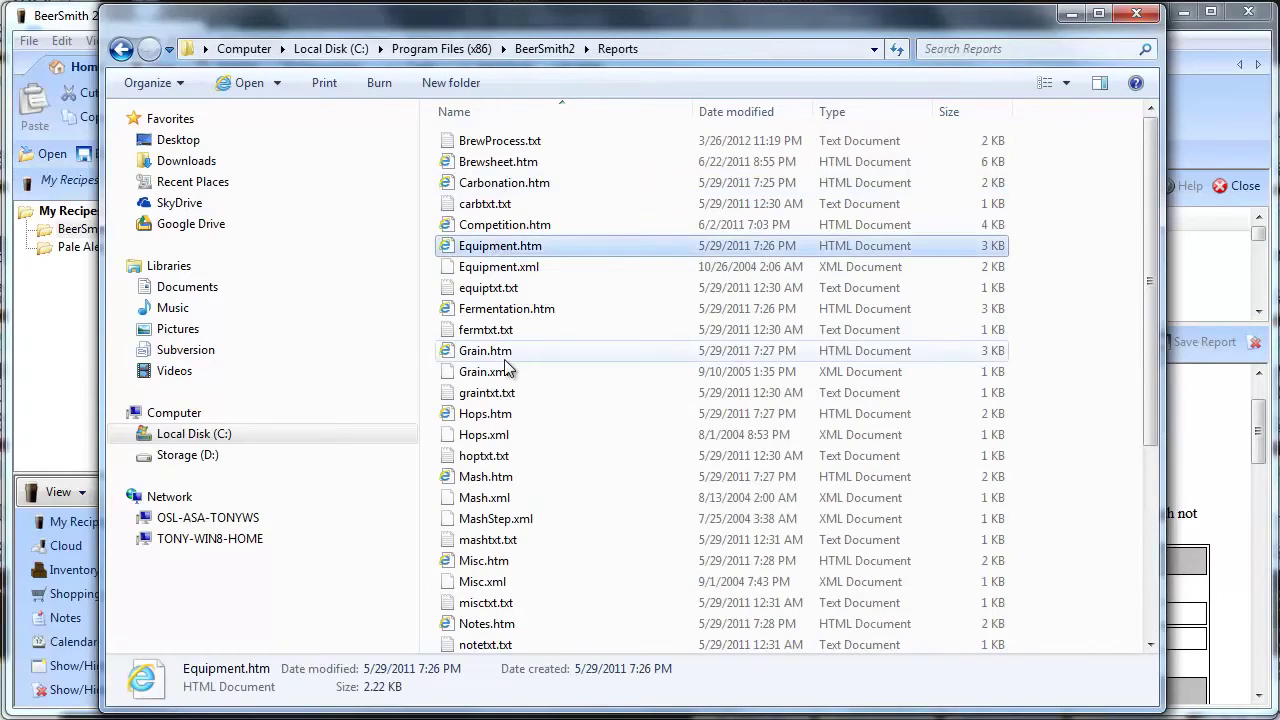
{"action": "scroll", "coordinate": [506, 363], "scroll_direction": "down", "scroll_amount": 5}
{"action": "scroll", "coordinate": [506, 363], "scroll_direction": "up", "scroll_amount": 5}
{"action": "left_click", "coordinate": [520, 161]}
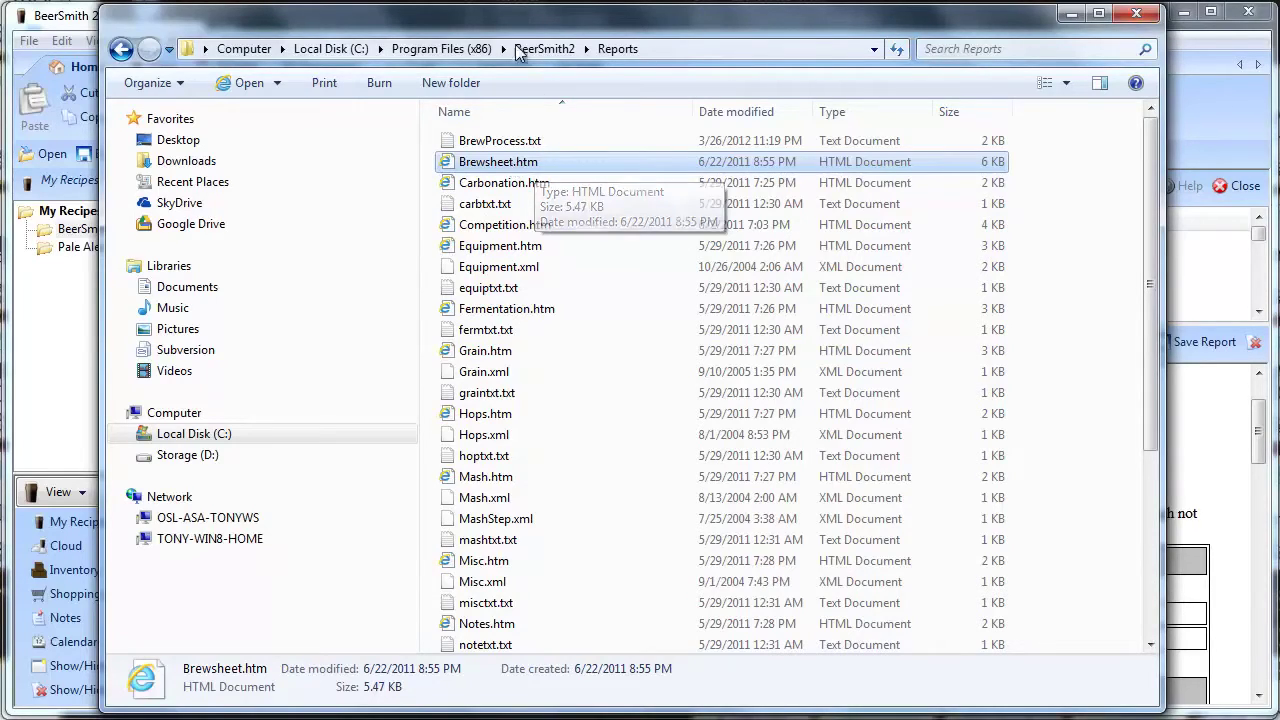
Copy the folder path C:\Program Files (x86)\BeerSmith2\Reports from the address bar.
{"action": "left_click", "coordinate": [665, 50]}
{"action": "right_click", "coordinate": [410, 52]}
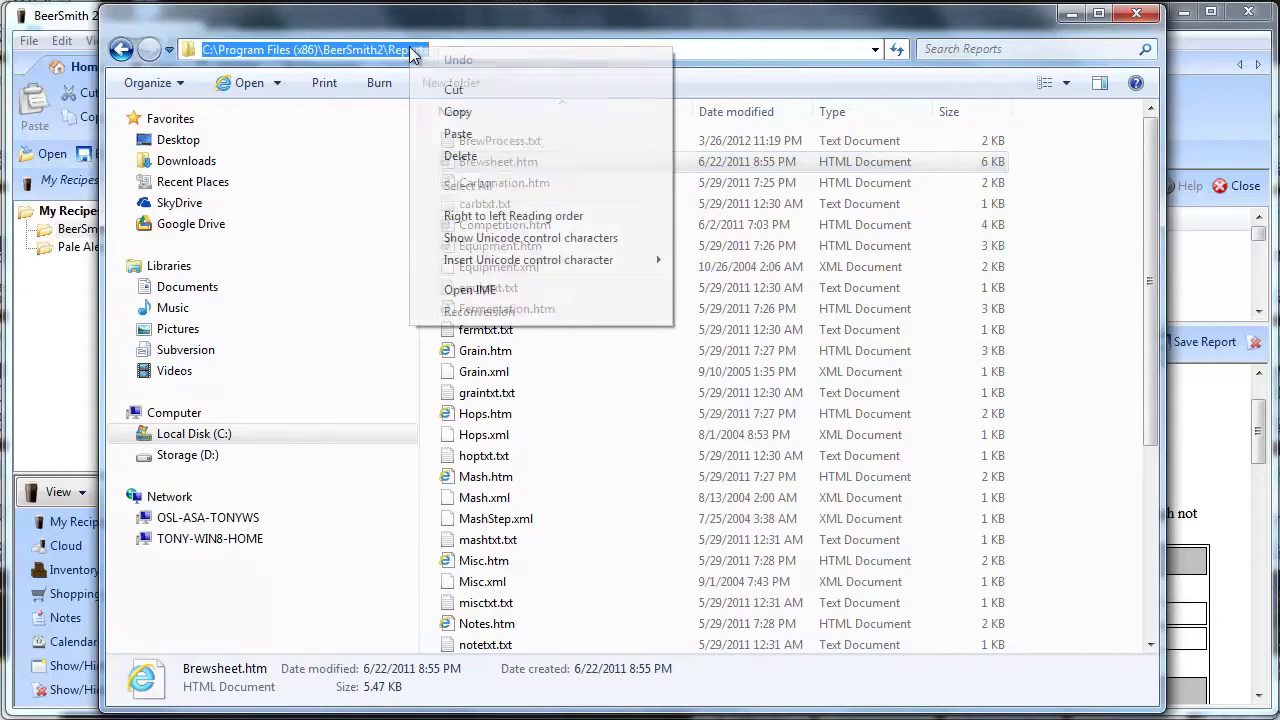
{"action": "left_click", "coordinate": [458, 112]}
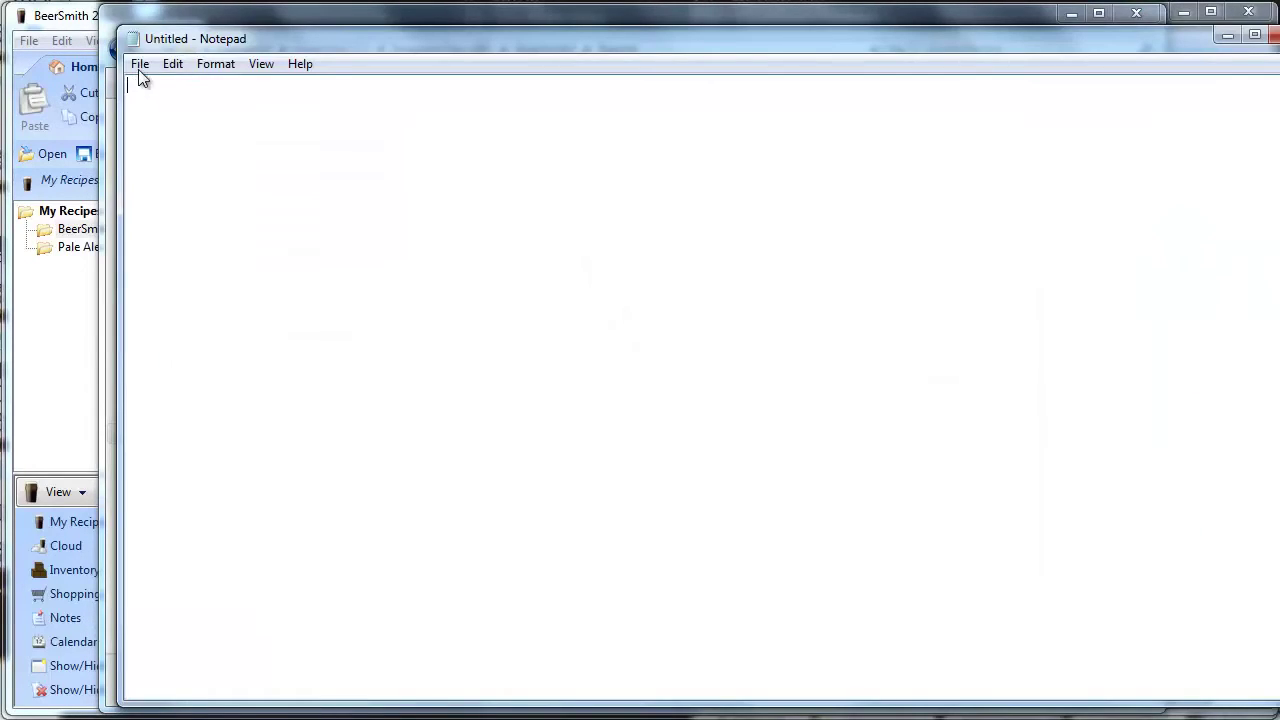
In Notepad's Open dialog, go to the pasted C:\Program Files (x86)\BeerSmith2\Reports folder.
{"action": "left_click", "coordinate": [140, 65]}
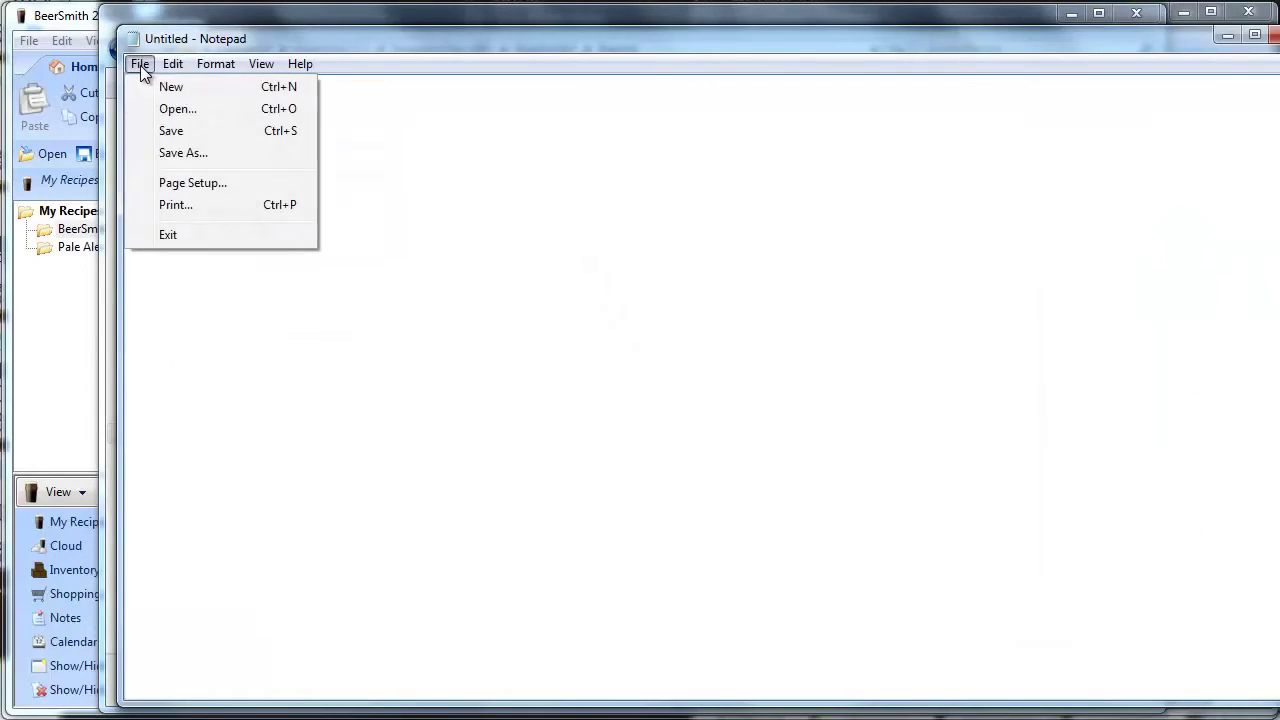
{"action": "left_click", "coordinate": [177, 112]}
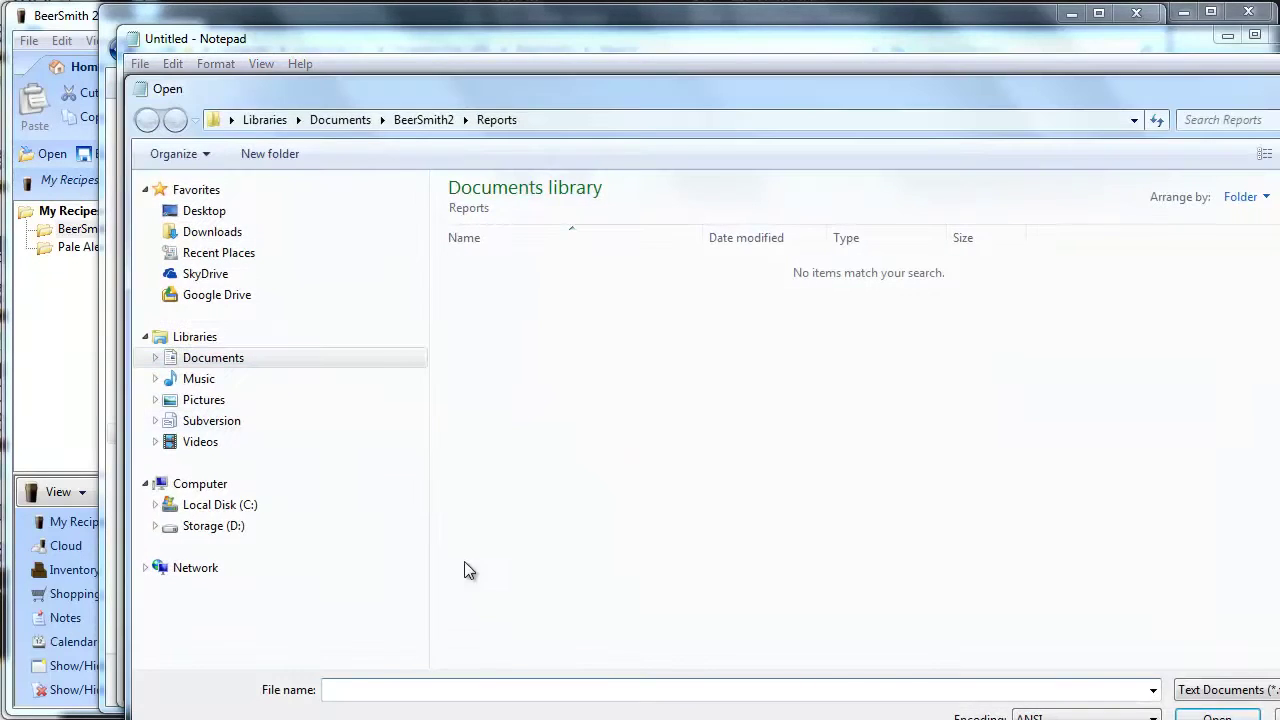
{"action": "right_click", "coordinate": [374, 689]}
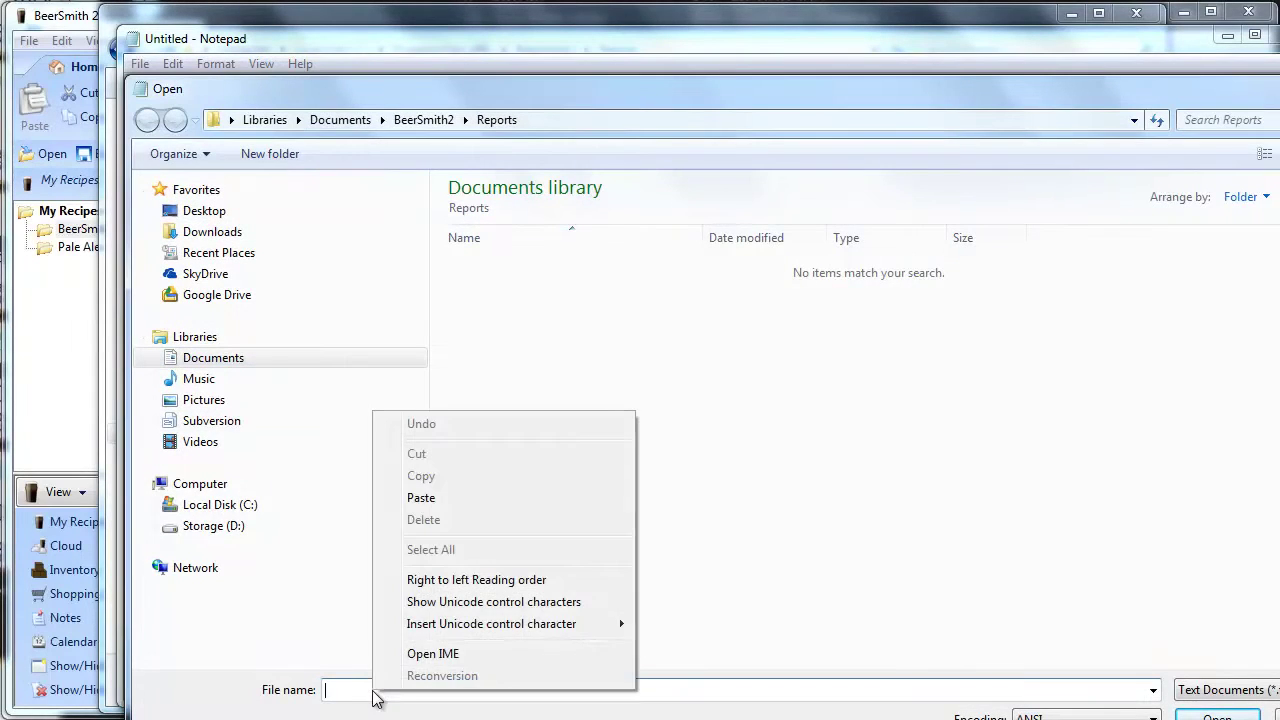
{"action": "left_click", "coordinate": [421, 500]}
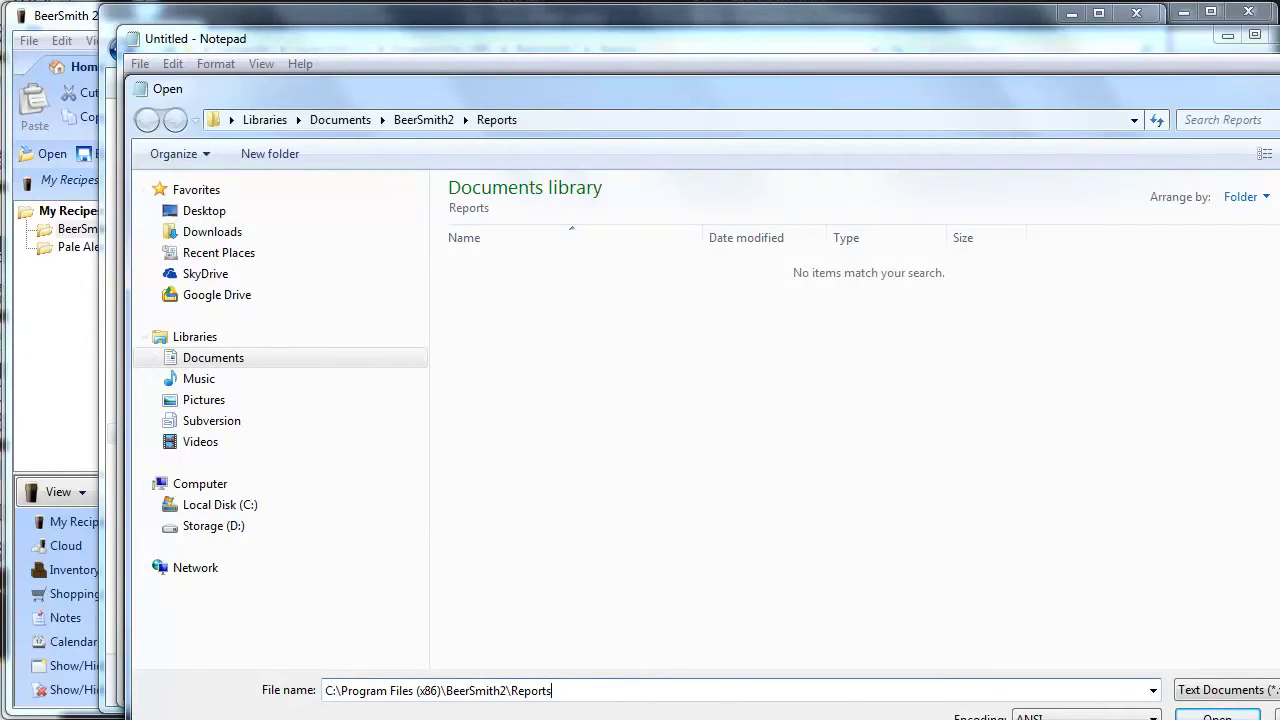
{"action": "key", "text": "Return"}
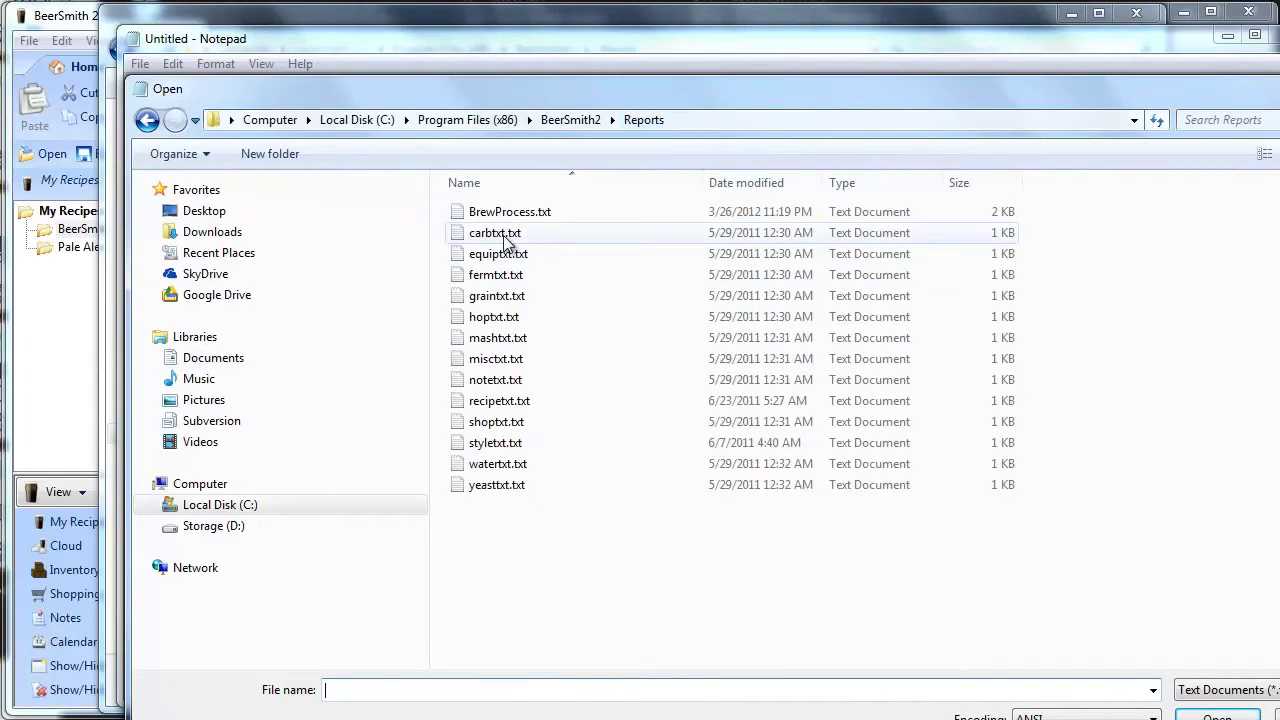
Set the file type to All Files (*.*) and open Brewsheet.htm.
{"action": "left_click", "coordinate": [1206, 695]}
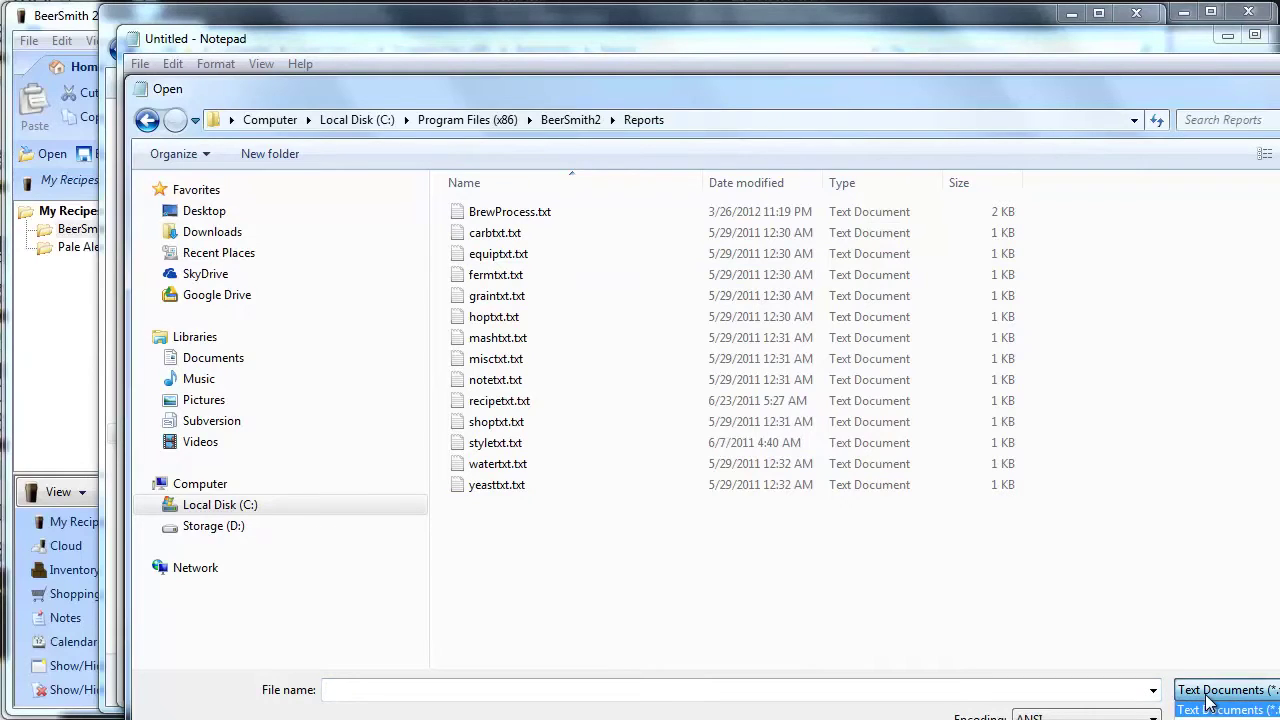
{"action": "left_click", "coordinate": [967, 92]}
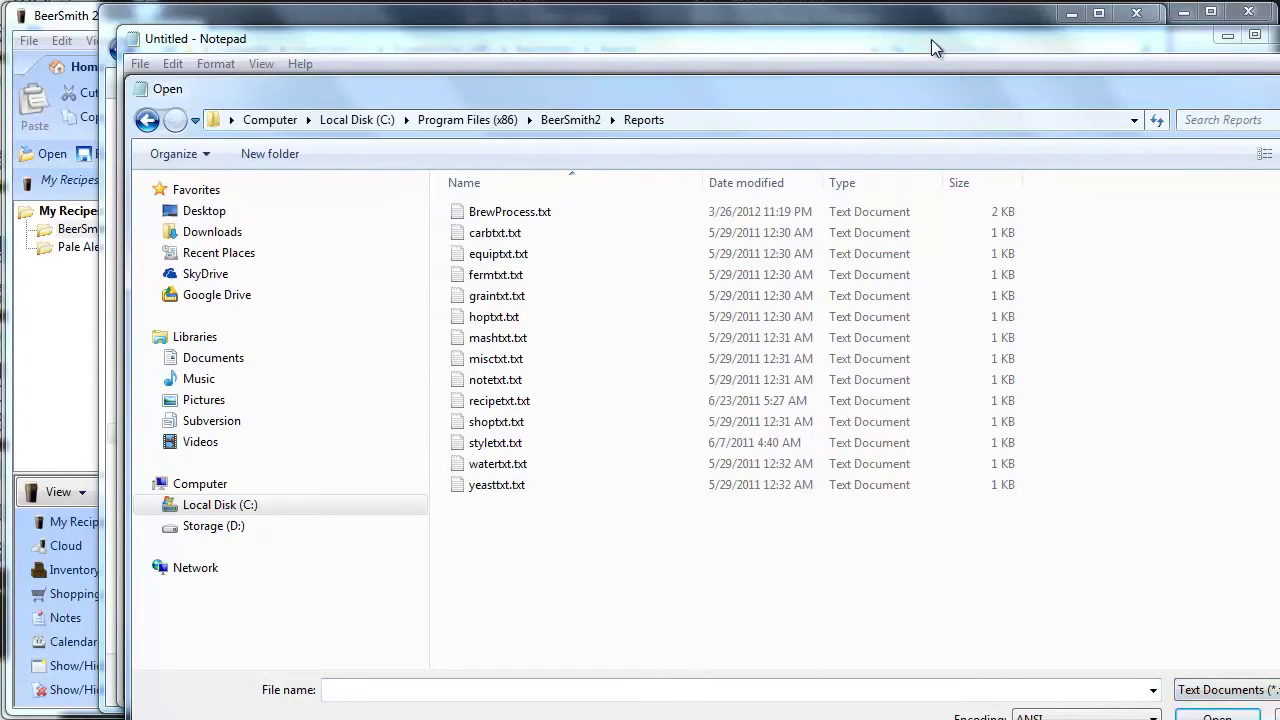
{"action": "left_click_drag", "start_coordinate": [936, 96], "coordinate": [900, 29]}
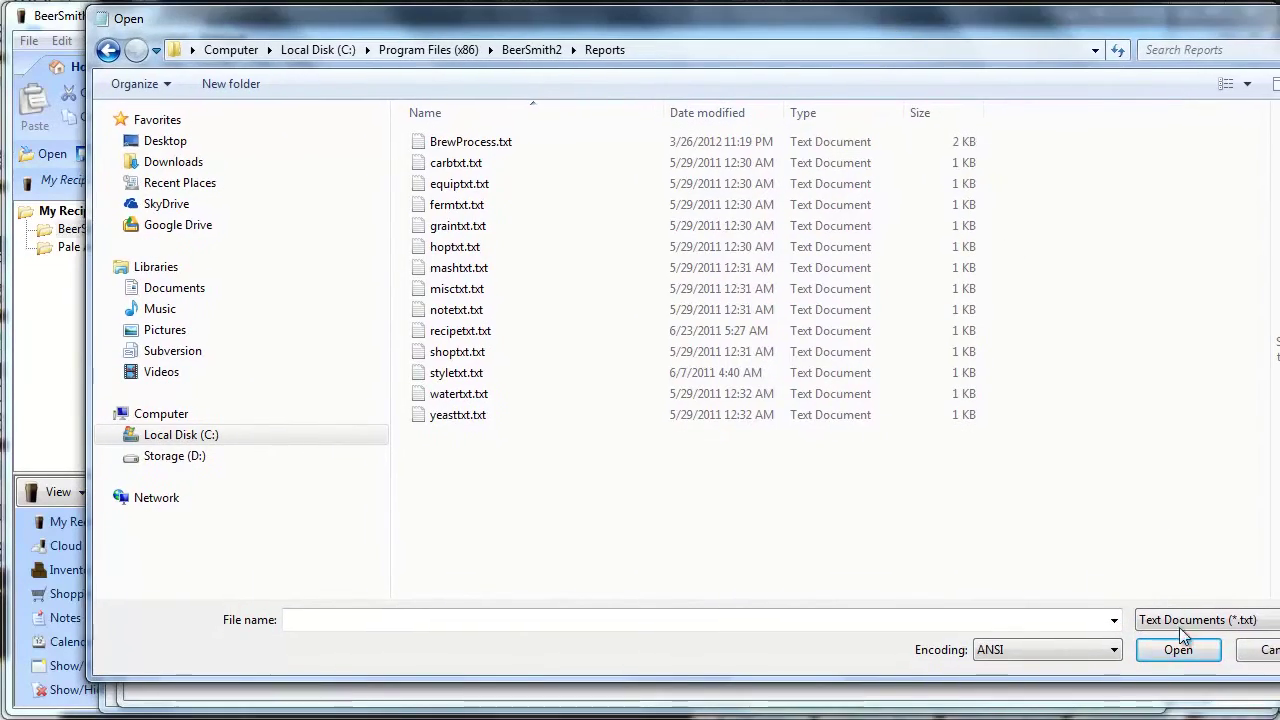
{"action": "left_click", "coordinate": [1185, 622]}
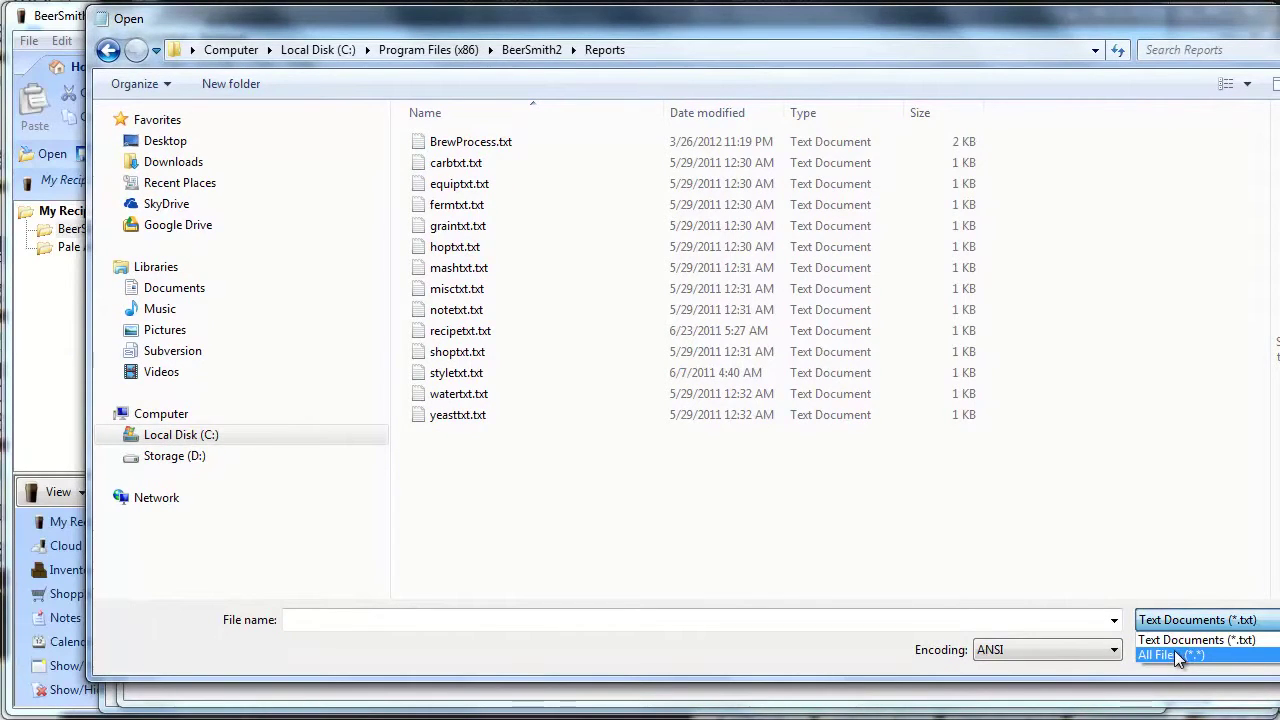
{"action": "left_click", "coordinate": [1174, 654]}
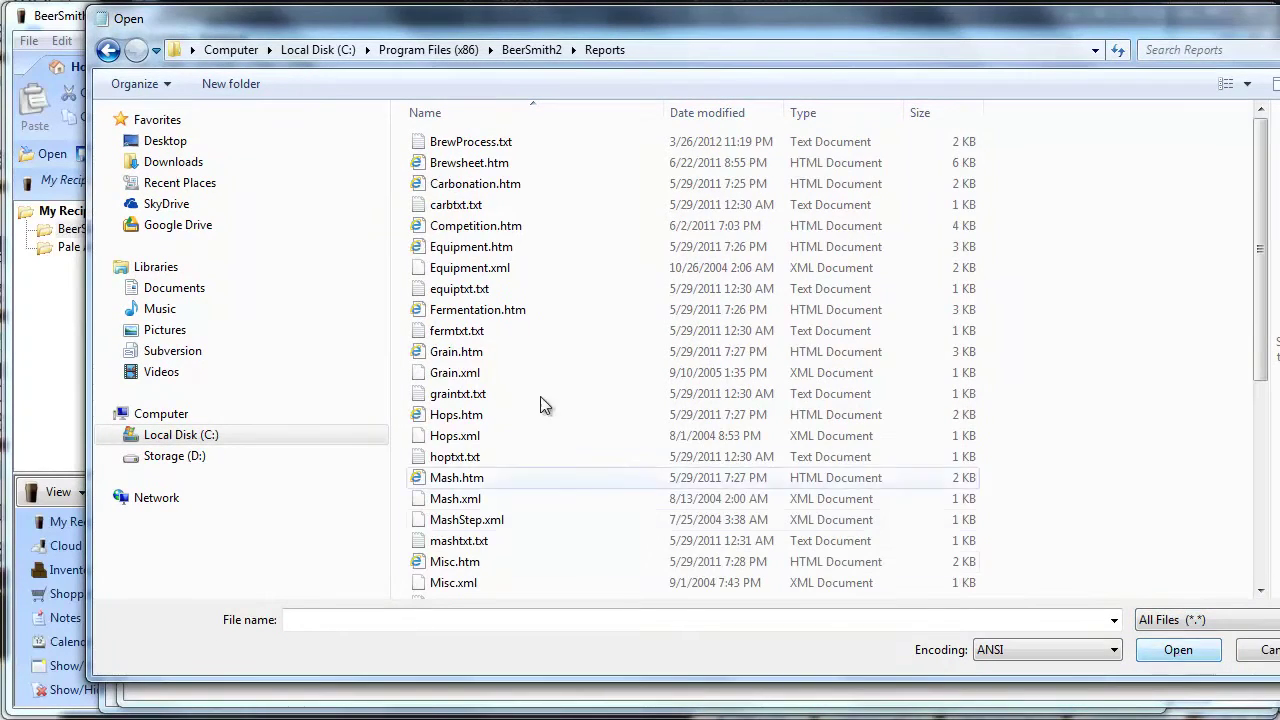
{"action": "left_click", "coordinate": [480, 167]}
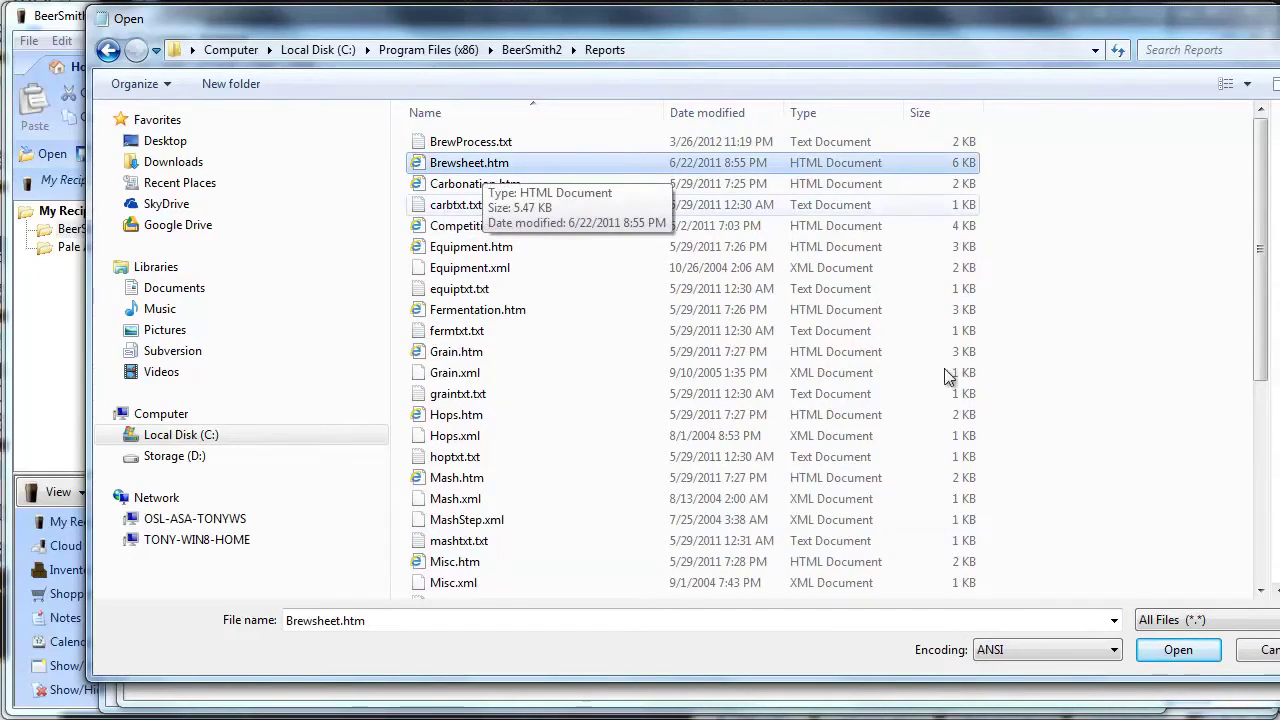
{"action": "left_click", "coordinate": [1176, 650]}
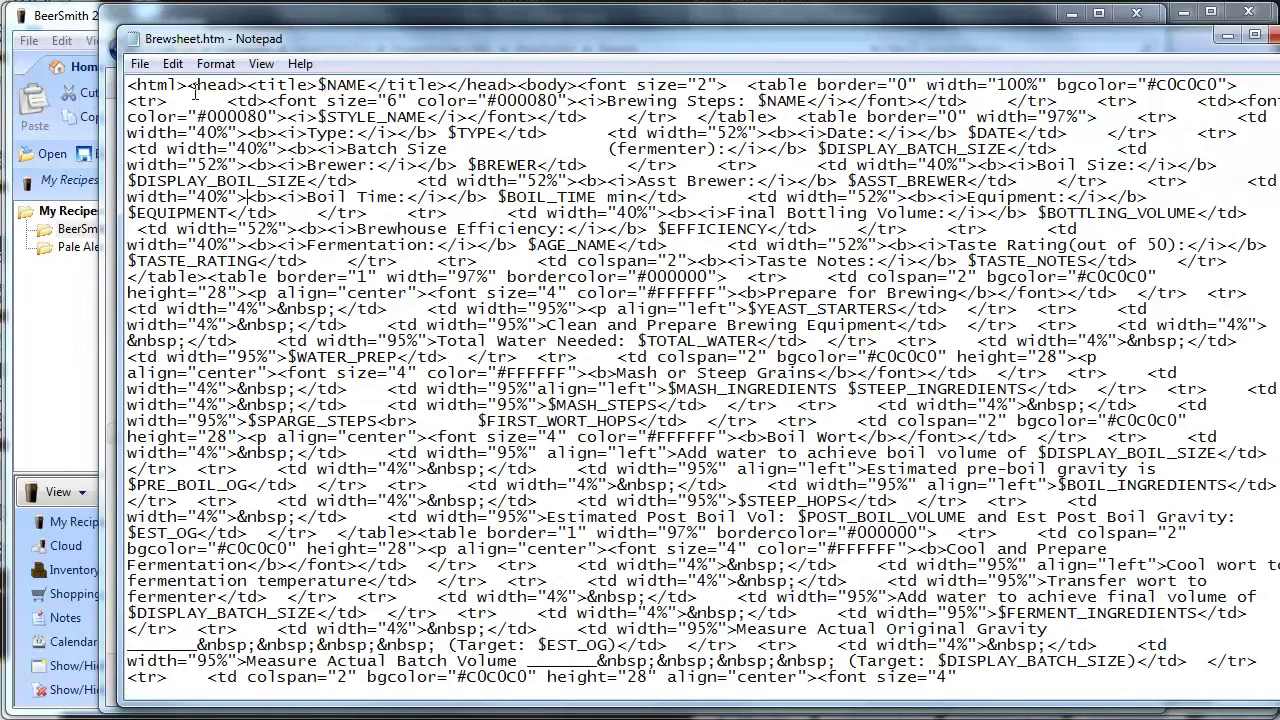
Select and copy the entire Brewsheet.htm source, then switch to Chrome.
{"action": "left_click_drag", "start_coordinate": [189, 88], "coordinate": [118, 86]}
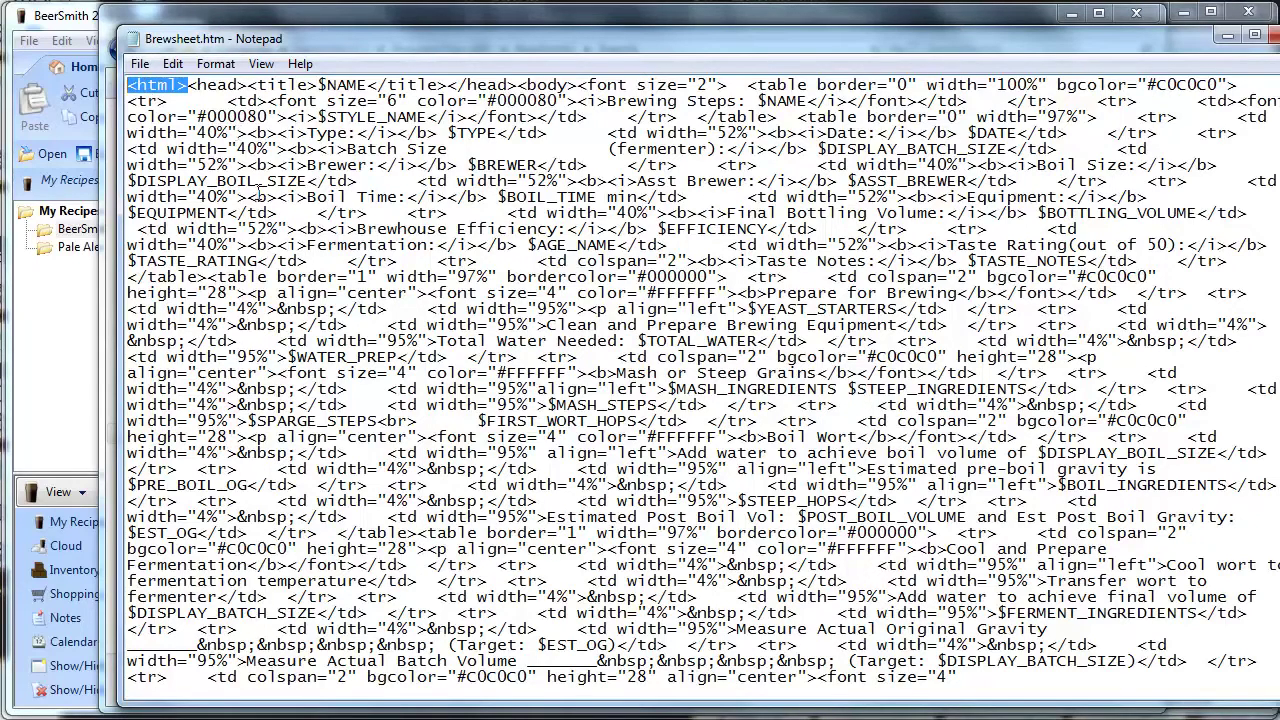
{"action": "left_click", "coordinate": [342, 213]}
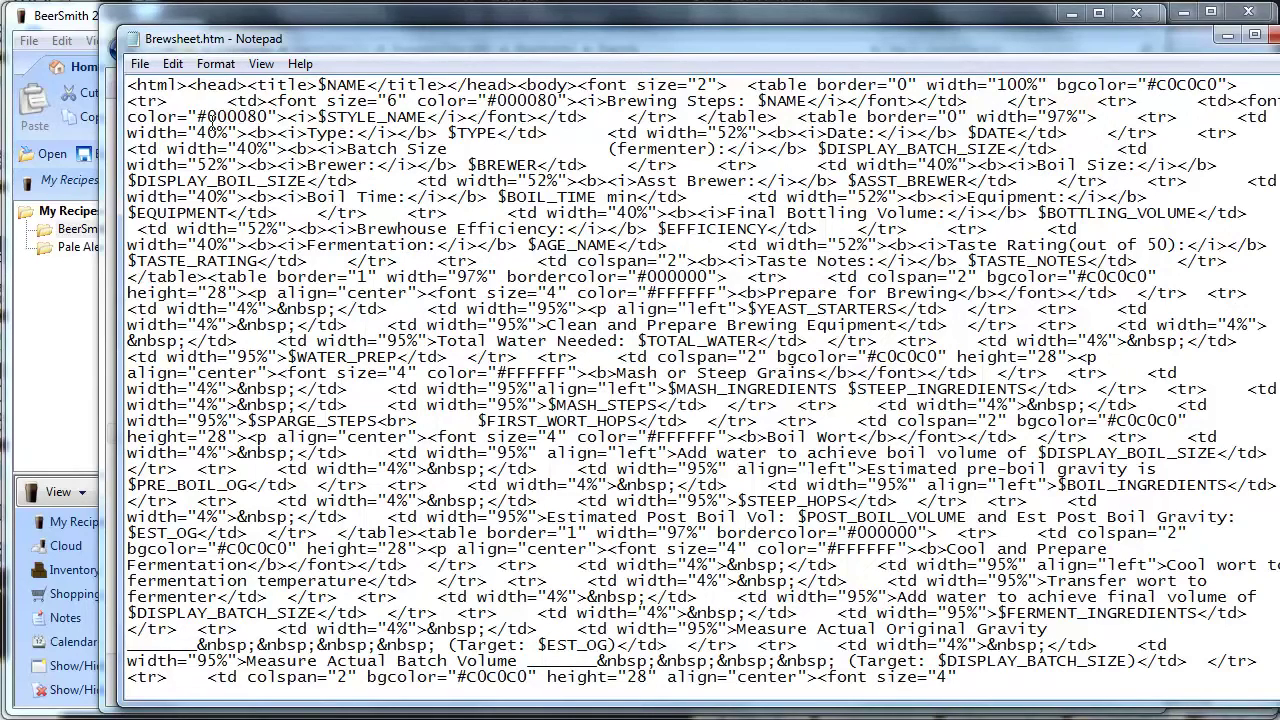
{"action": "left_click", "coordinate": [173, 64]}
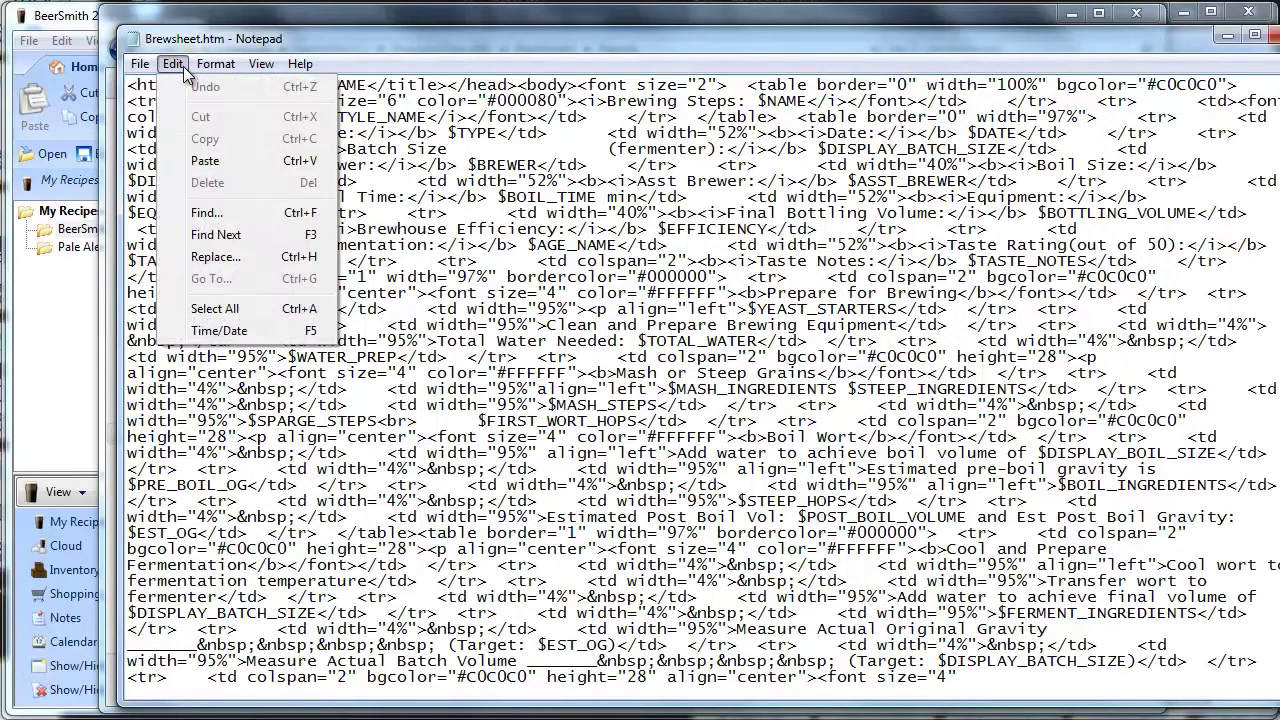
{"action": "left_click", "coordinate": [215, 309]}
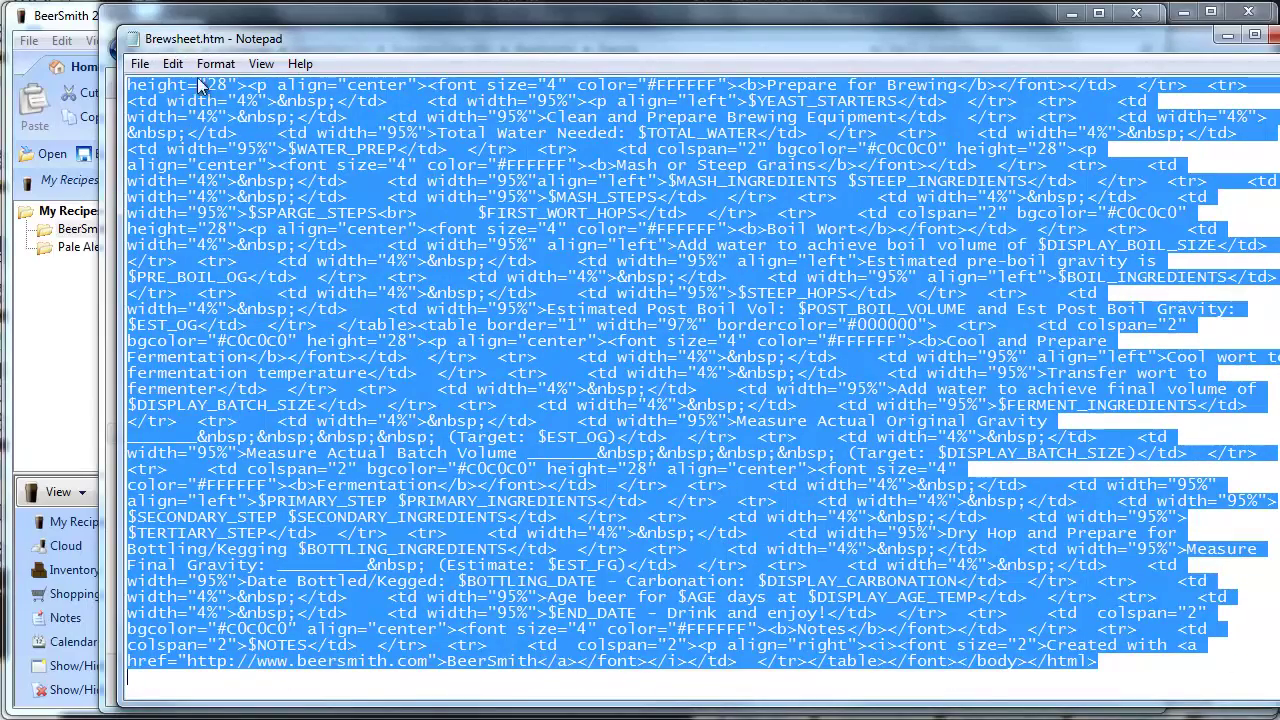
{"action": "left_click", "coordinate": [173, 64]}
{"action": "left_click", "coordinate": [197, 142]}
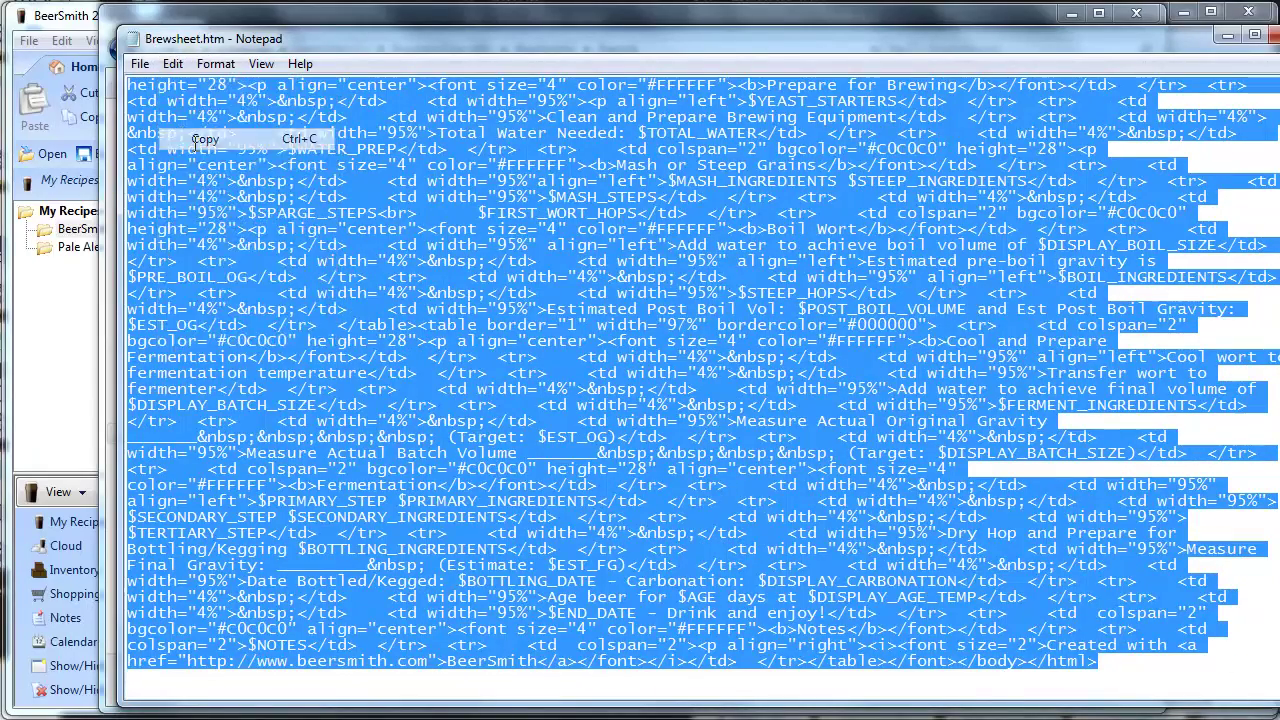
{"action": "key", "text": "alt+Tab"}
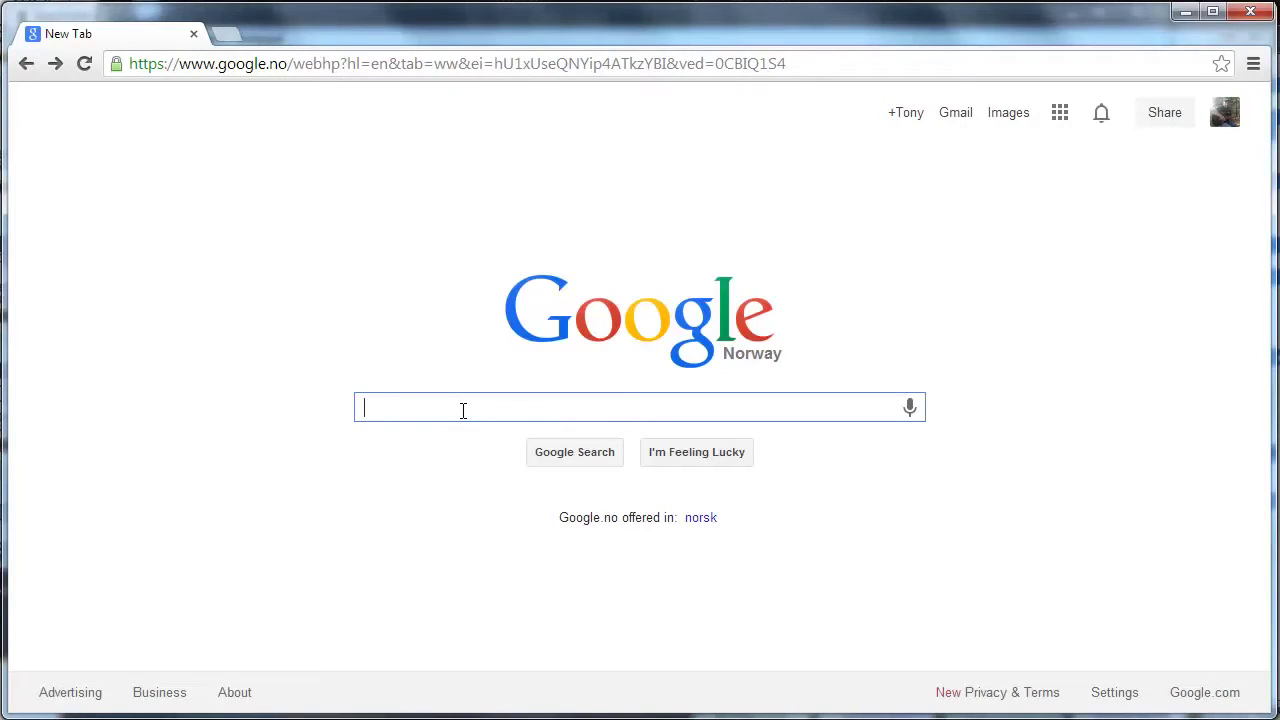
Search Google for 'online html editor'.
{"action": "type", "text": "online"}
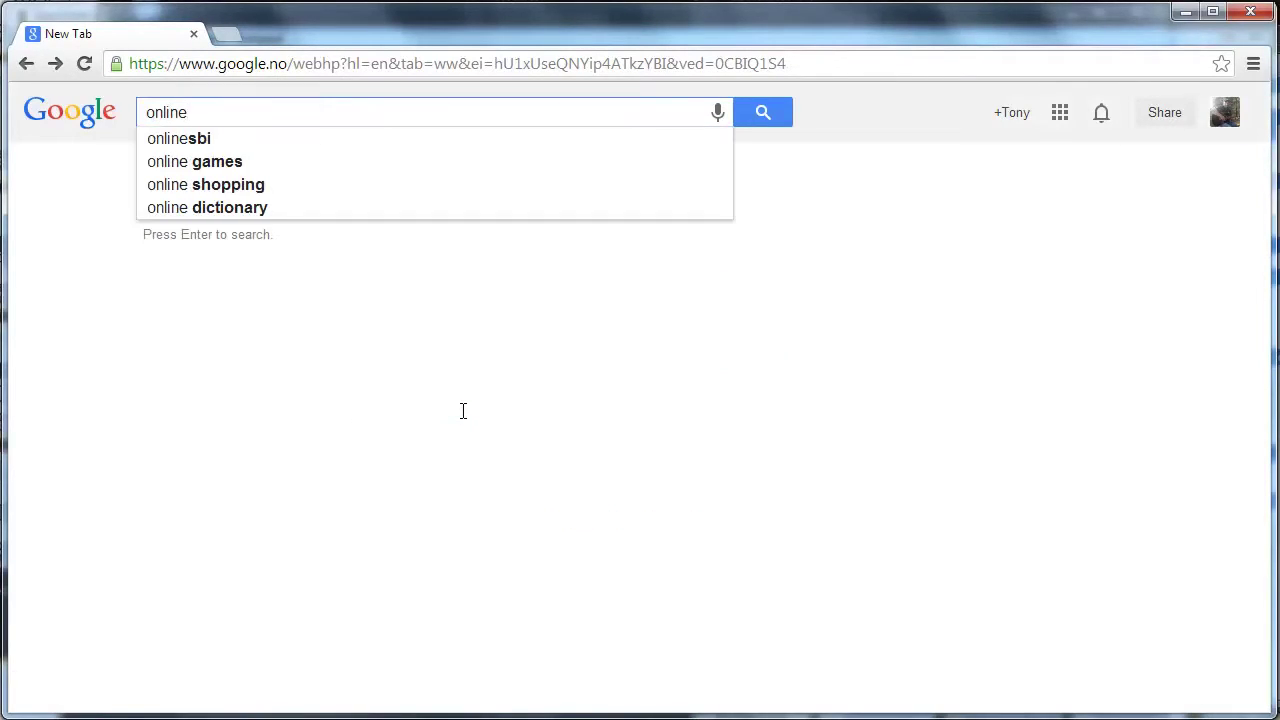
{"action": "type", "text": " html"}
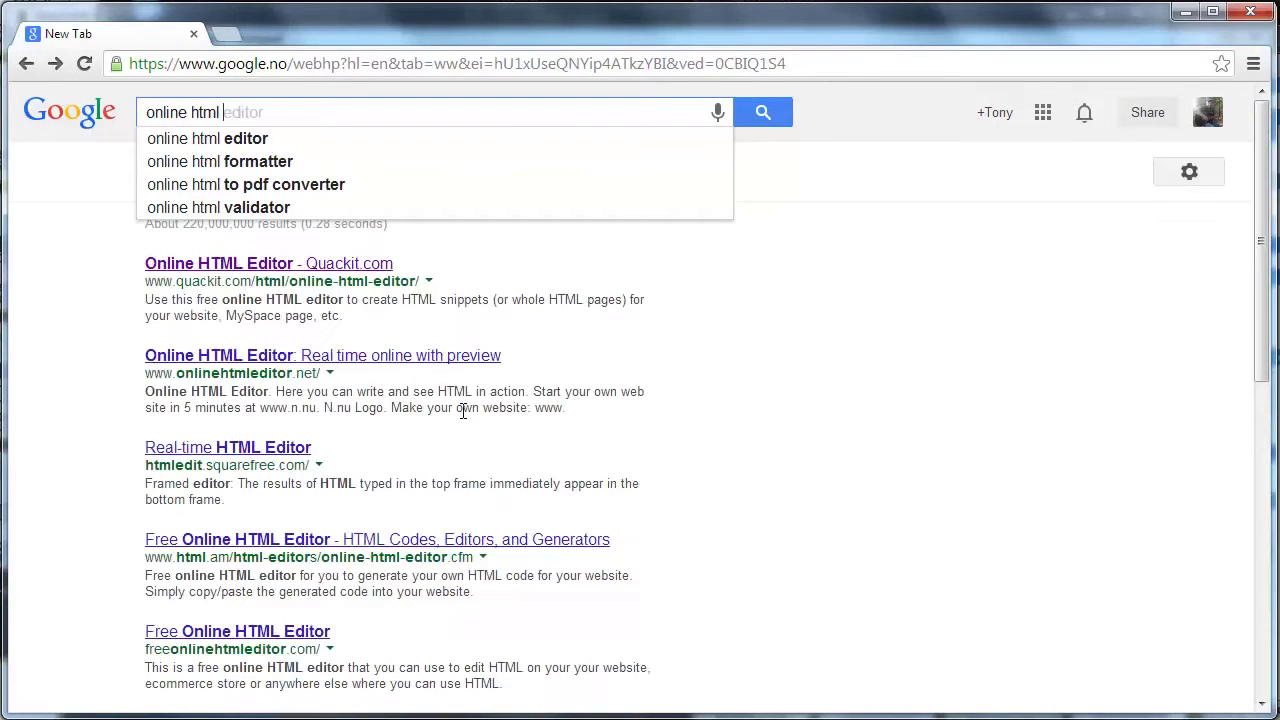
{"action": "key", "text": "Down"}
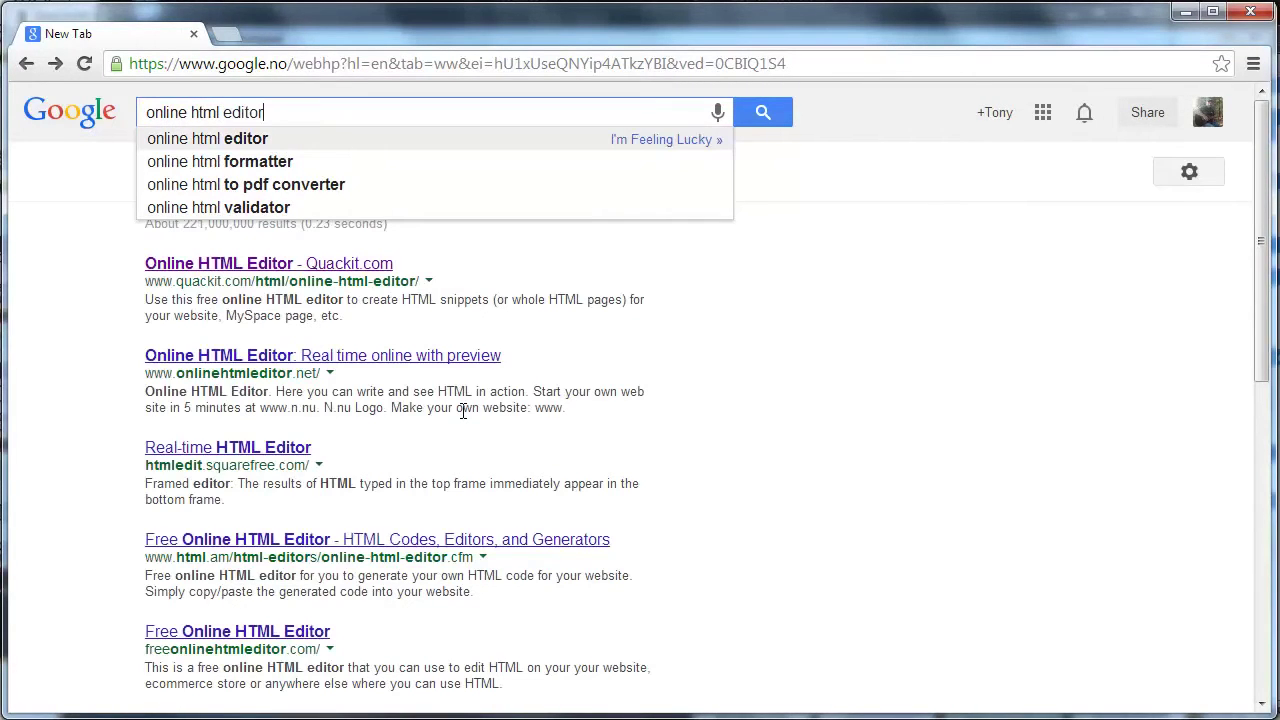
{"action": "key", "text": "Return"}
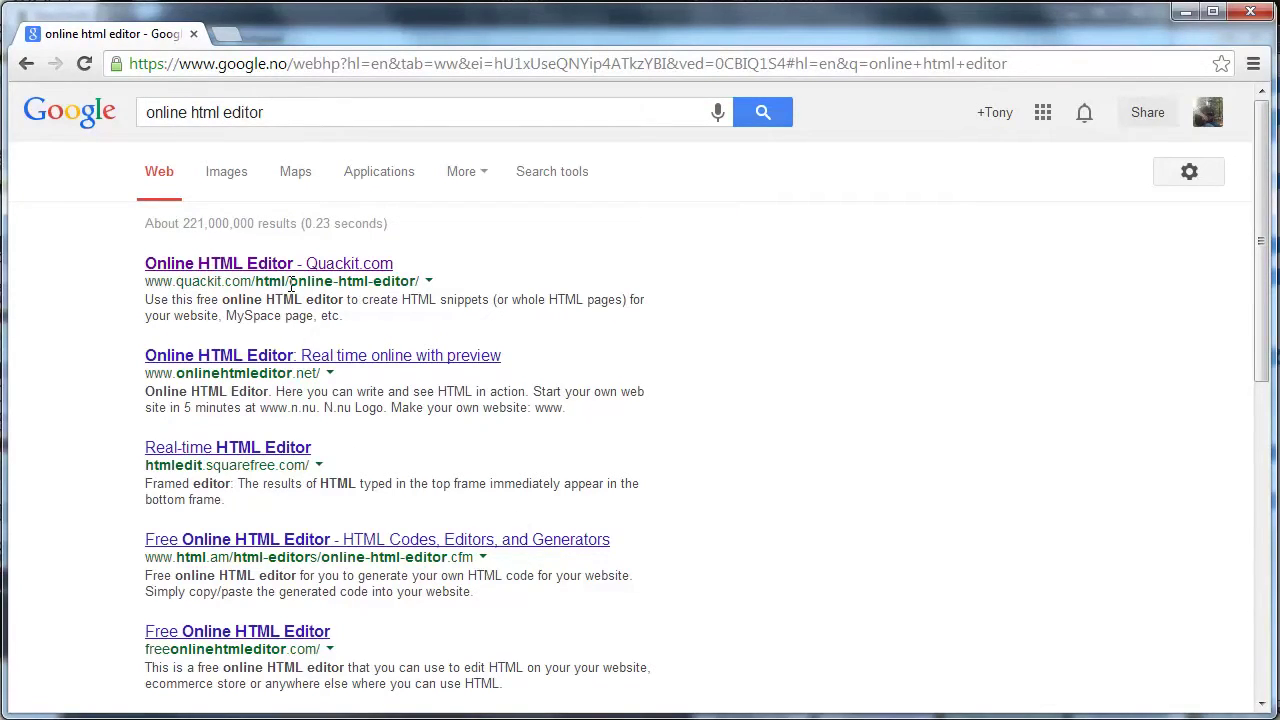
Open the Quackit Online HTML Editor result and select the sample heading and paragraphs.
{"action": "left_click", "coordinate": [246, 262]}
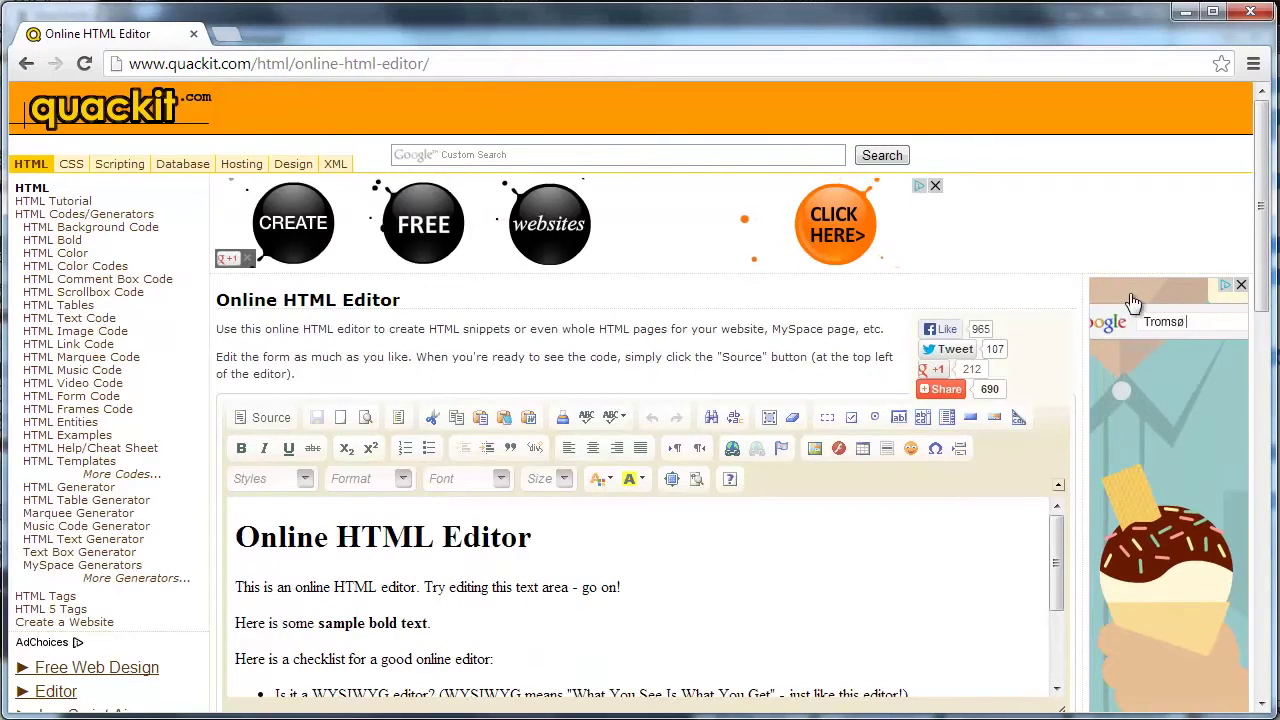
{"action": "left_click_drag", "start_coordinate": [1262, 228], "coordinate": [1203, 298]}
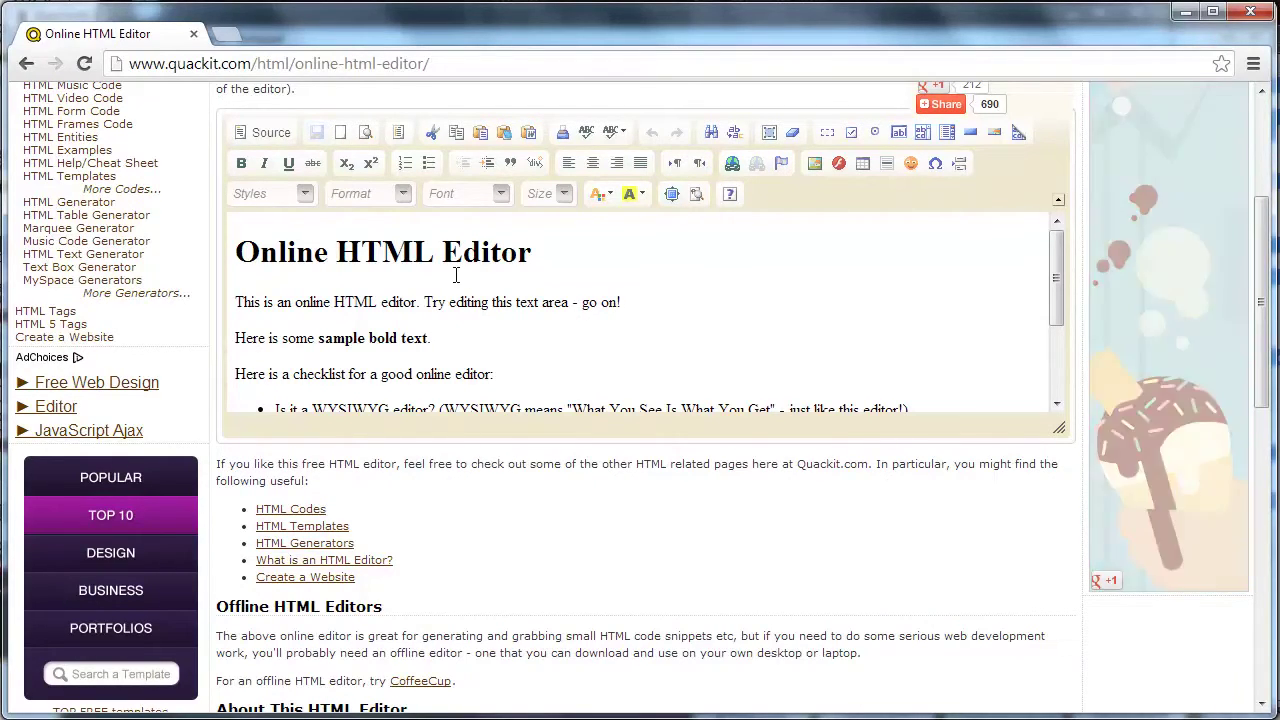
{"action": "left_click", "coordinate": [377, 272]}
{"action": "left_click_drag", "start_coordinate": [377, 272], "coordinate": [486, 338]}
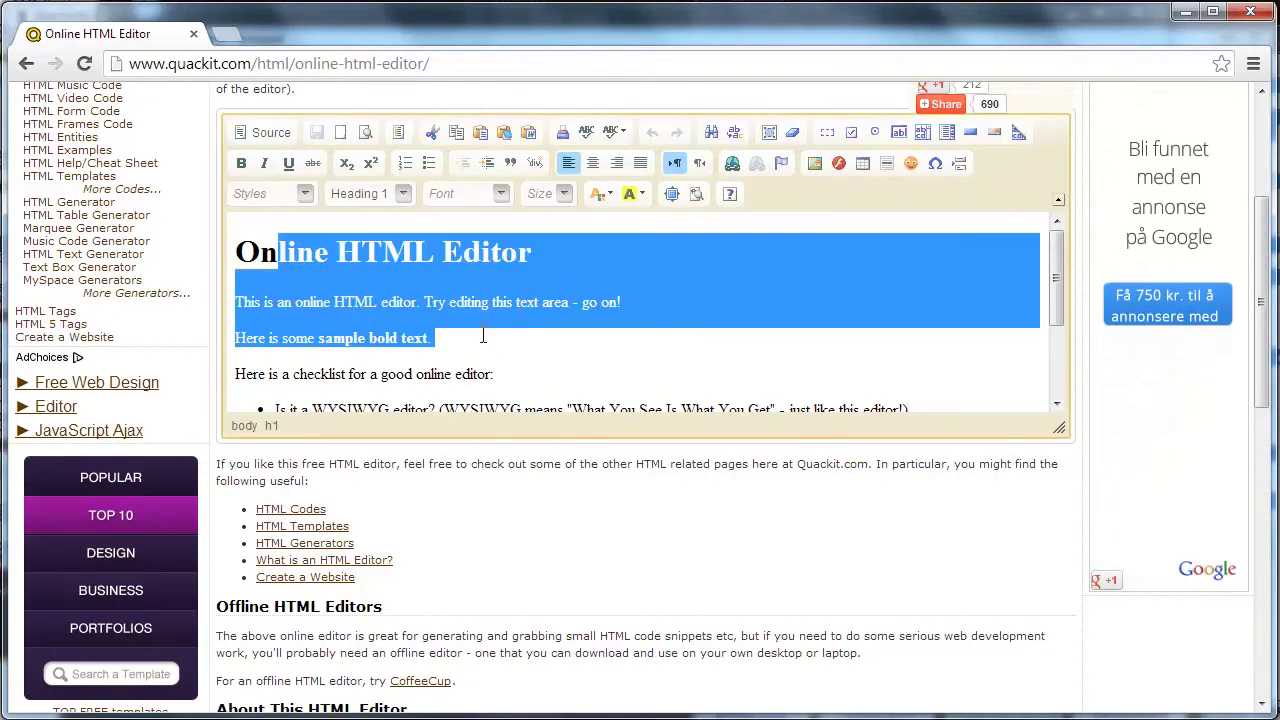
In Source view, select all the sample HTML and paste the copied Brewsheet.htm code over it.
{"action": "left_click", "coordinate": [261, 136]}
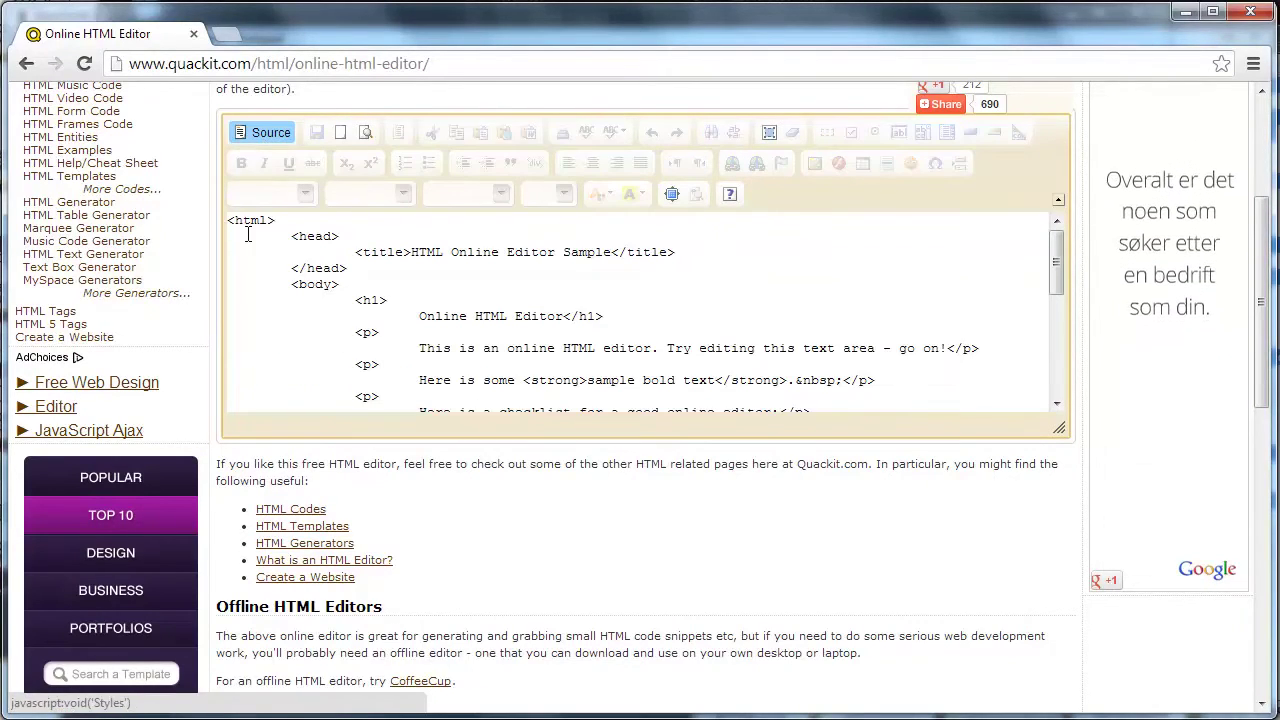
{"action": "right_click", "coordinate": [262, 240]}
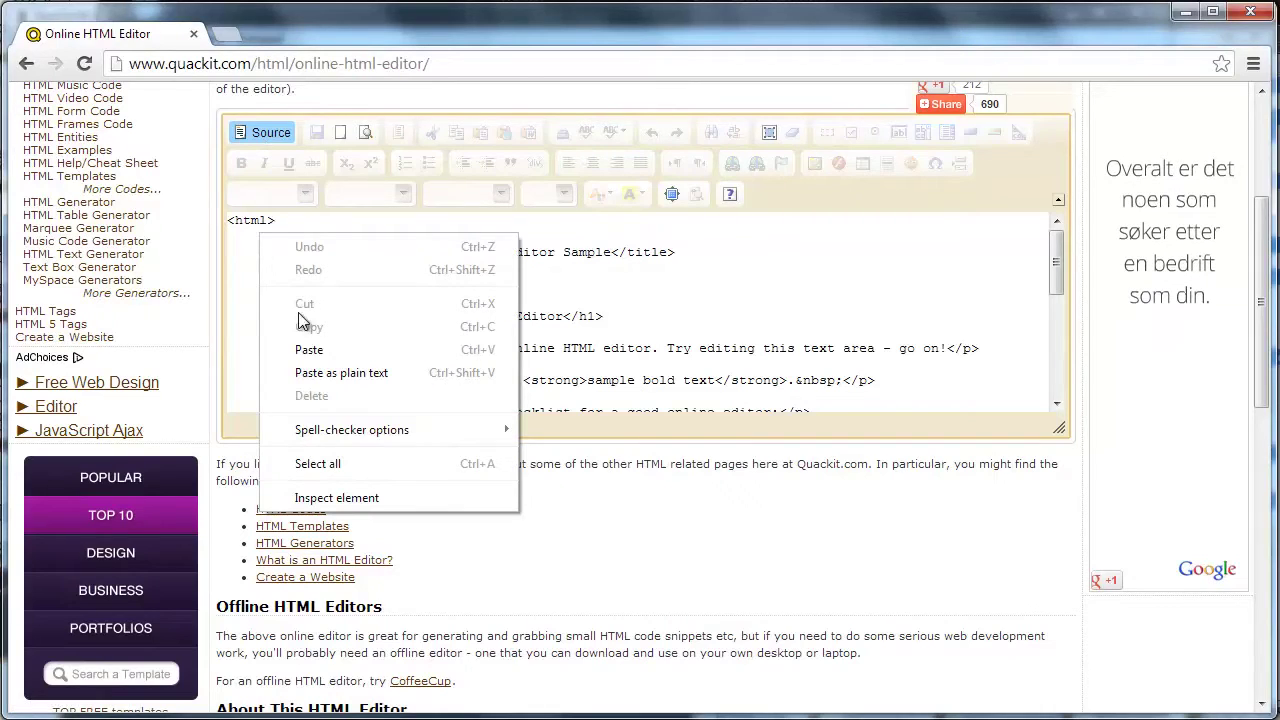
{"action": "left_click", "coordinate": [316, 464]}
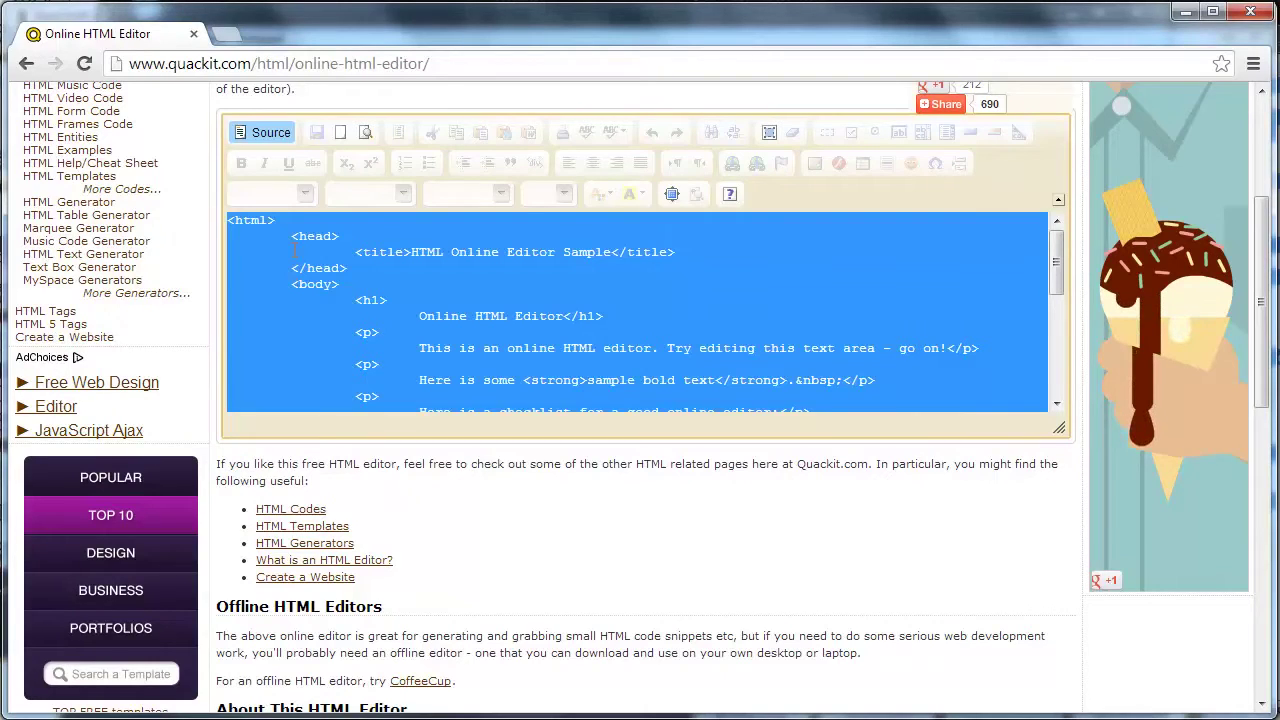
{"action": "right_click", "coordinate": [293, 225]}
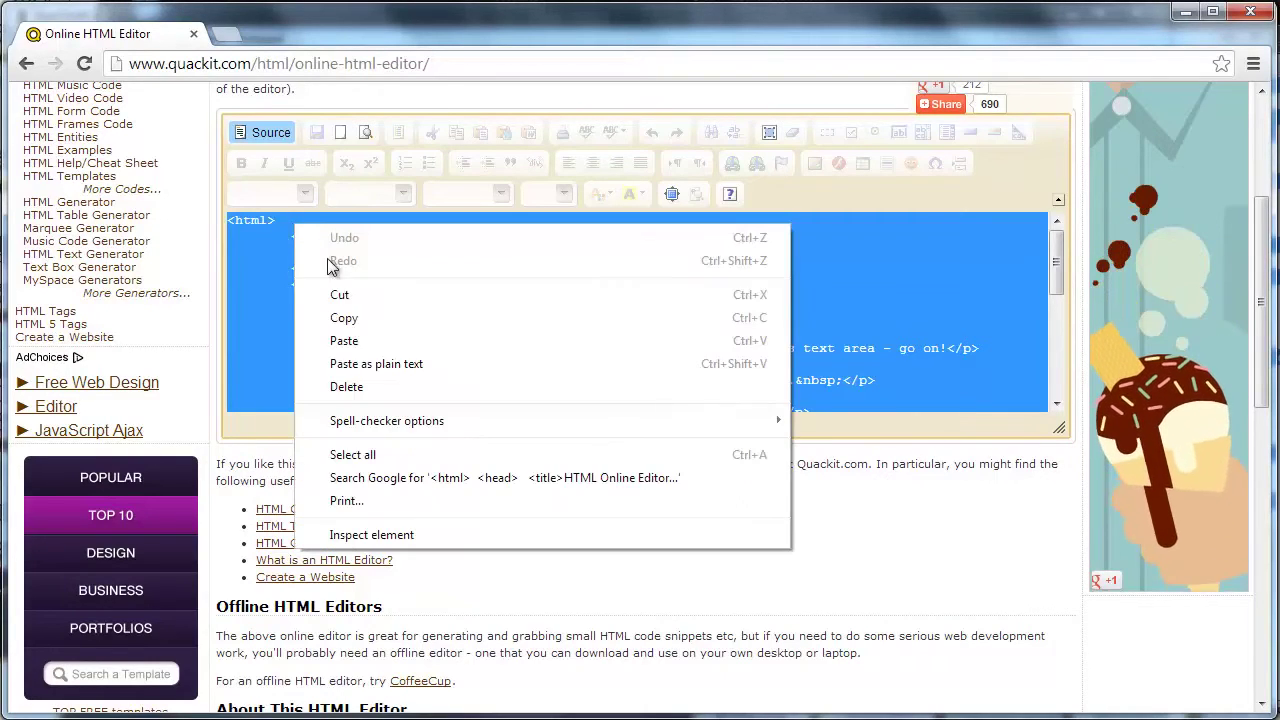
{"action": "left_click", "coordinate": [346, 341]}
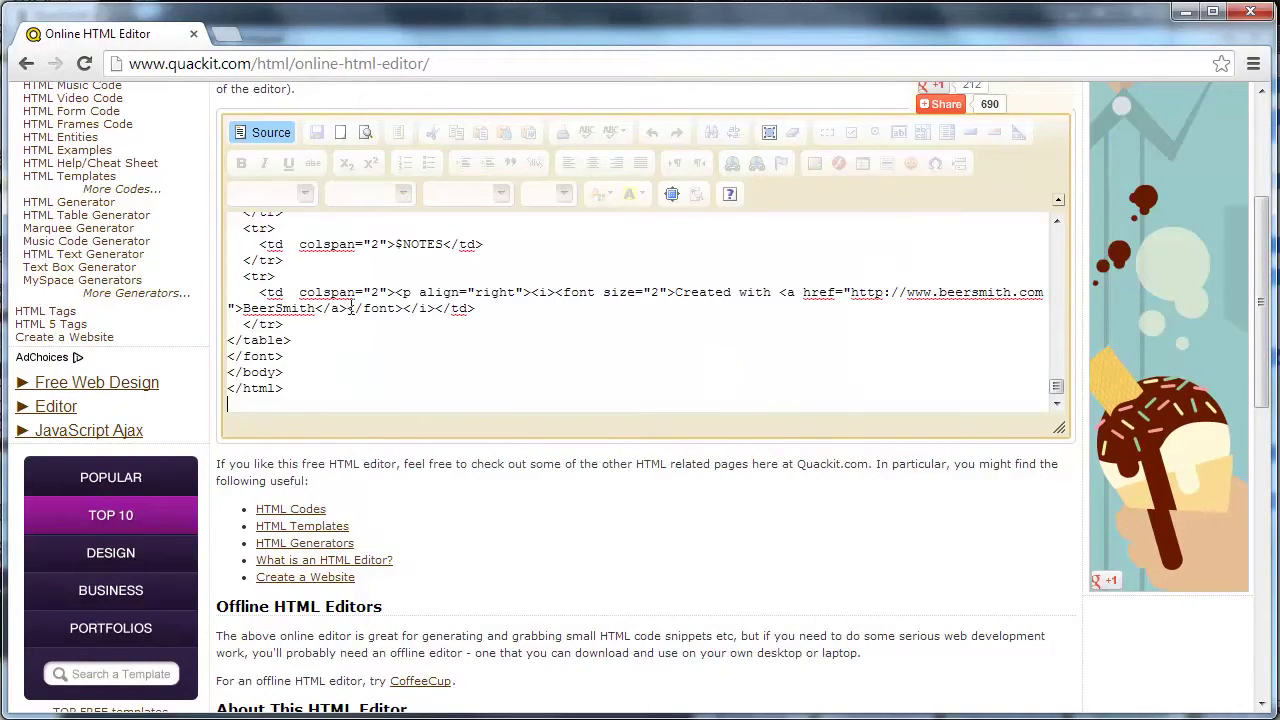
Leave Source view, italicise $NAME in the Brewing Steps heading, and scroll through the rendered table.
{"action": "left_click", "coordinate": [273, 134]}
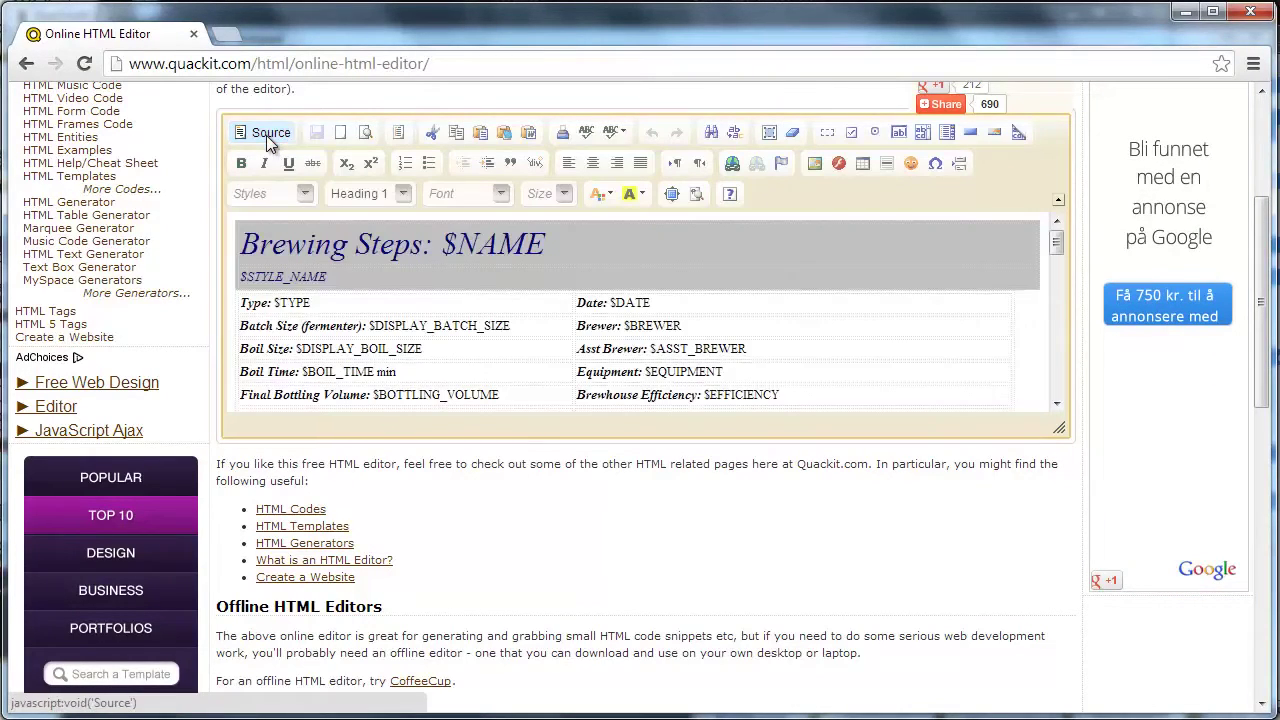
{"action": "left_click", "coordinate": [423, 298]}
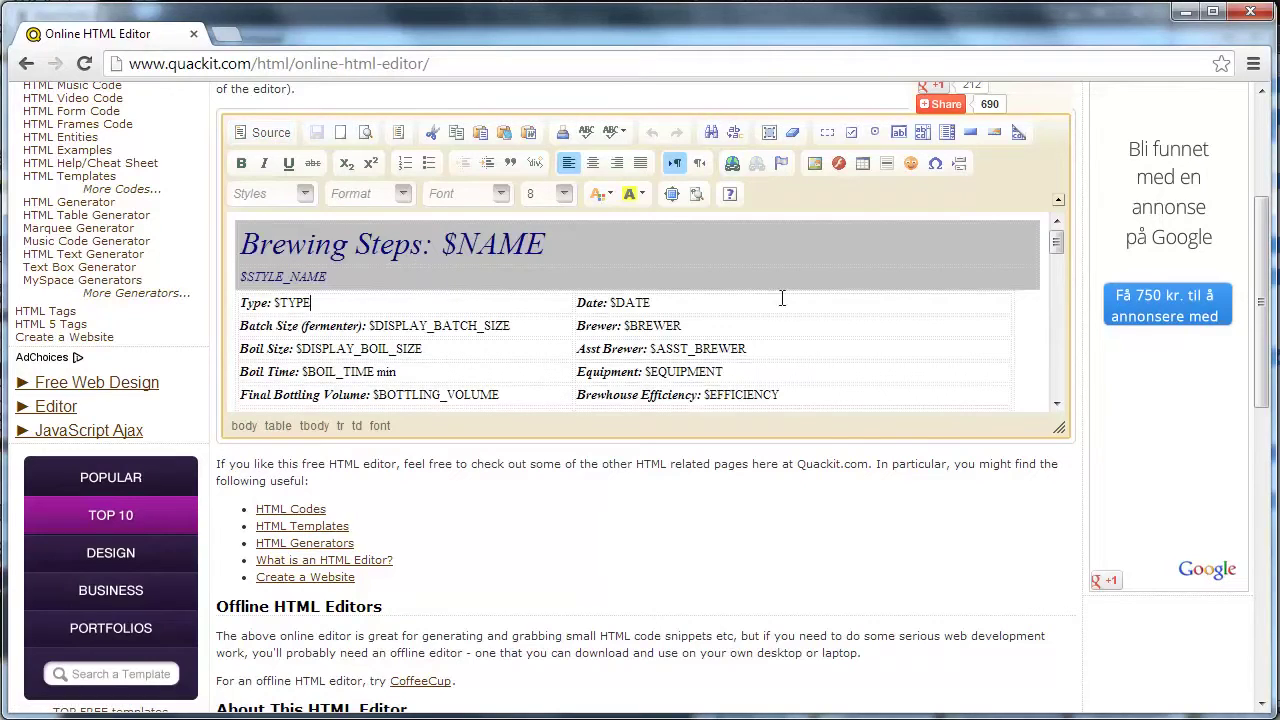
{"action": "mouse_move", "coordinate": [1058, 241]}
{"action": "left_mouse_down"}
{"action": "mouse_move", "coordinate": [1051, 314]}
{"action": "mouse_move", "coordinate": [1055, 242]}
{"action": "left_mouse_up"}
{"action": "left_click_drag", "start_coordinate": [547, 245], "coordinate": [449, 228]}
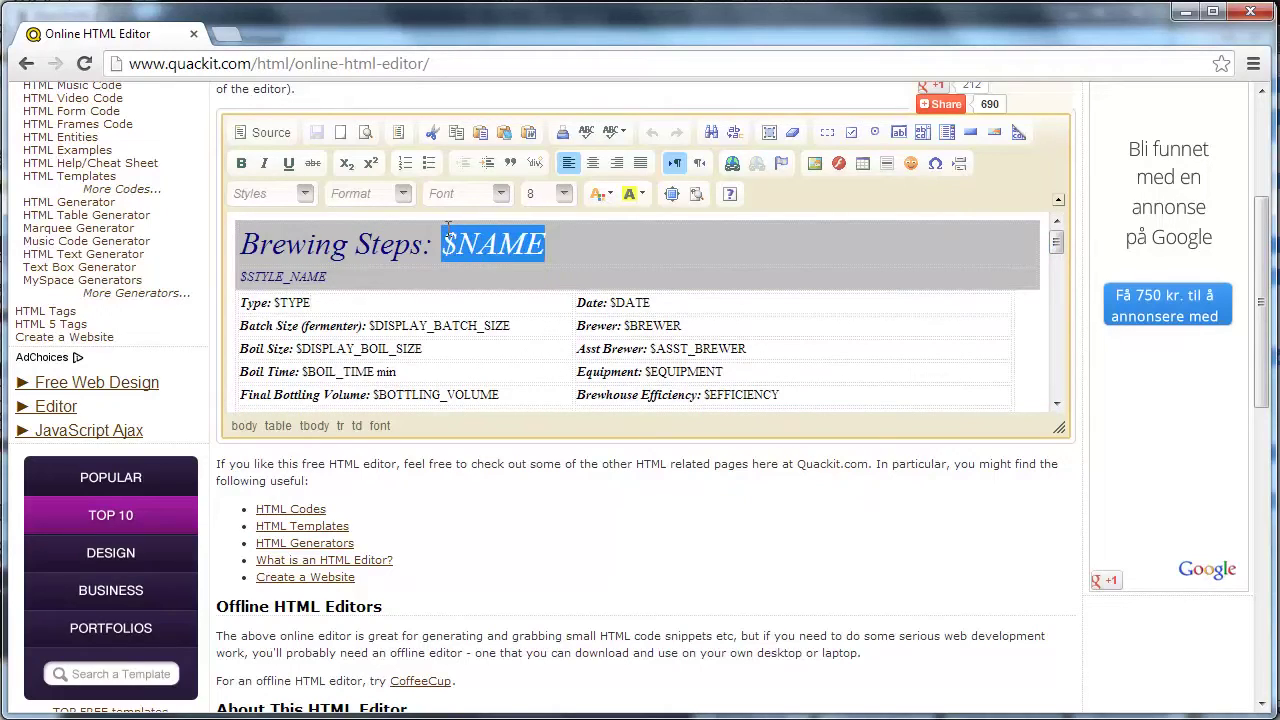
{"action": "key", "text": "ctrl+i"}
{"action": "left_click", "coordinate": [420, 276]}
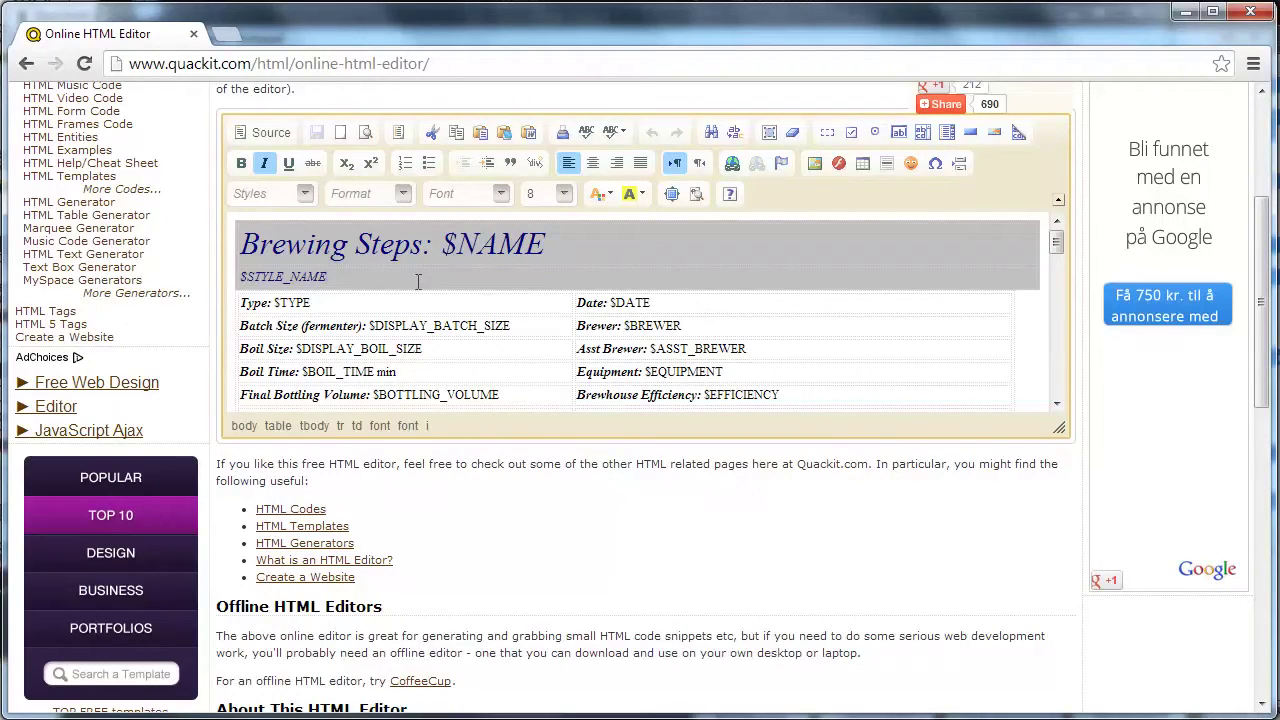
{"action": "scroll", "coordinate": [402, 345], "scroll_direction": "down", "scroll_amount": 3}
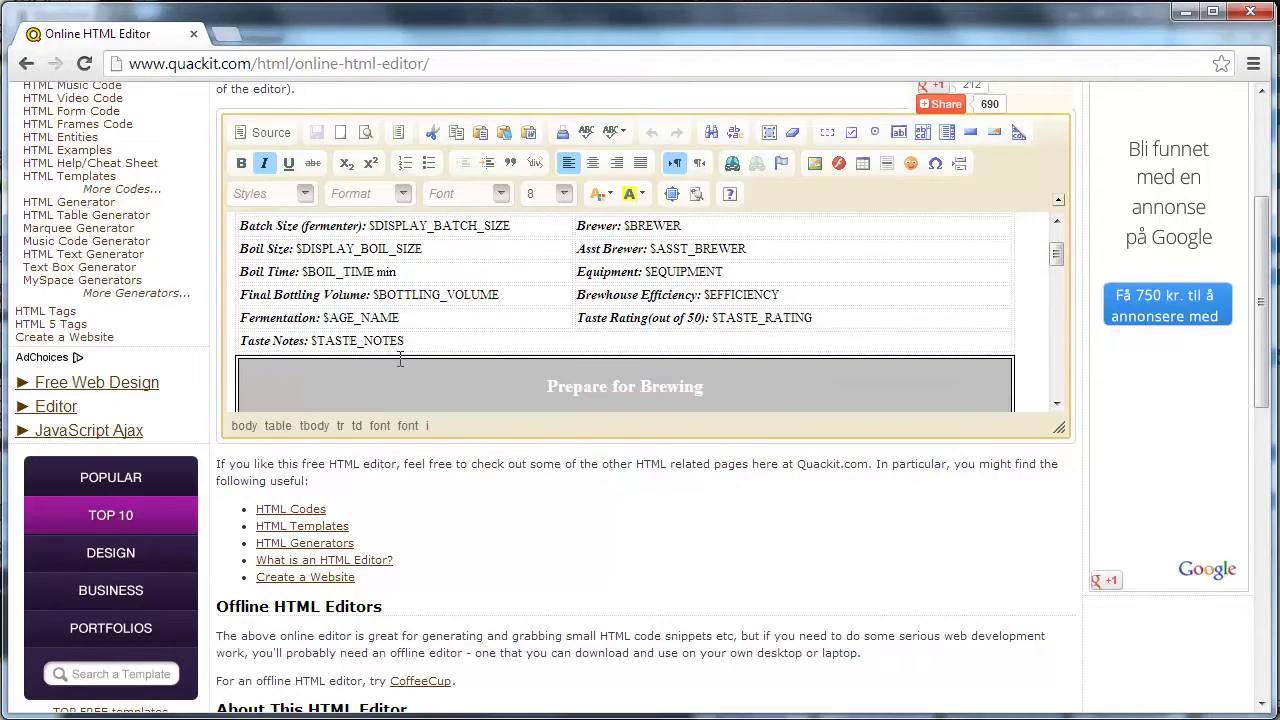
{"action": "scroll", "coordinate": [400, 360], "scroll_direction": "down", "scroll_amount": 3}
{"action": "scroll", "coordinate": [400, 360], "scroll_direction": "down", "scroll_amount": 1}
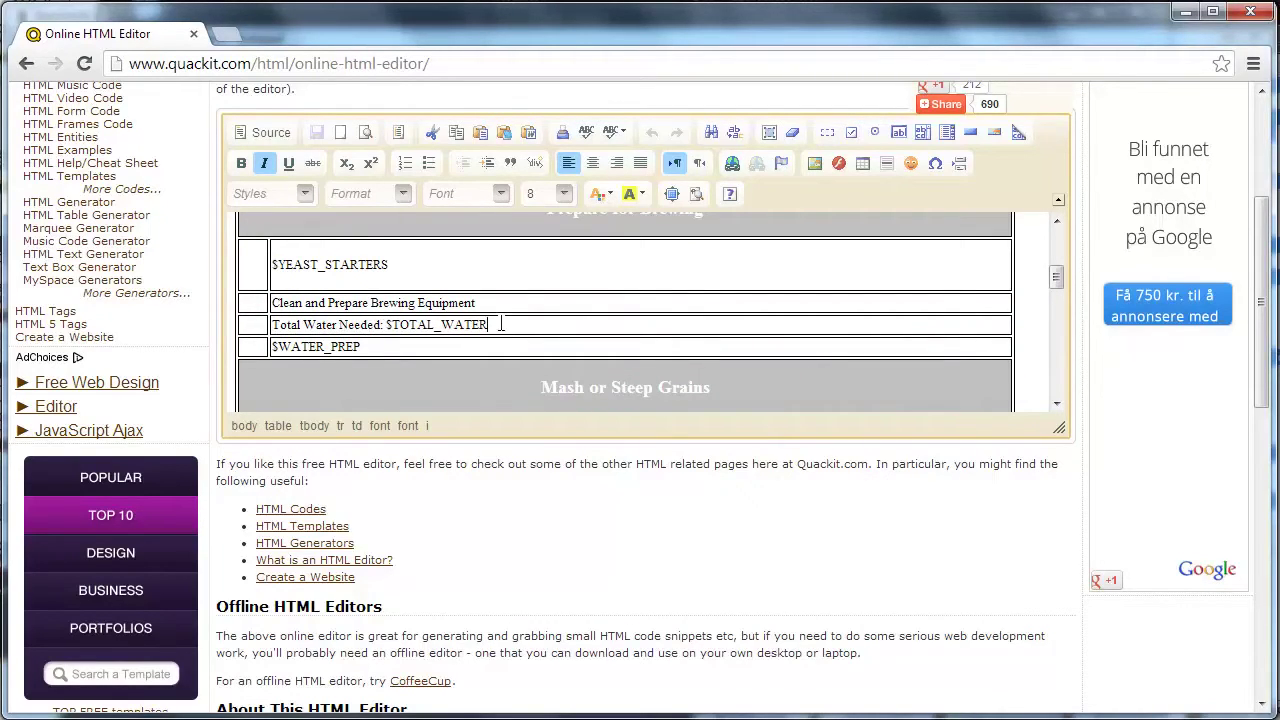
Make $TOTAL_WATER in the Total Water Needed row bold and Medium Blue.
{"action": "left_click_drag", "start_coordinate": [498, 325], "coordinate": [387, 320]}
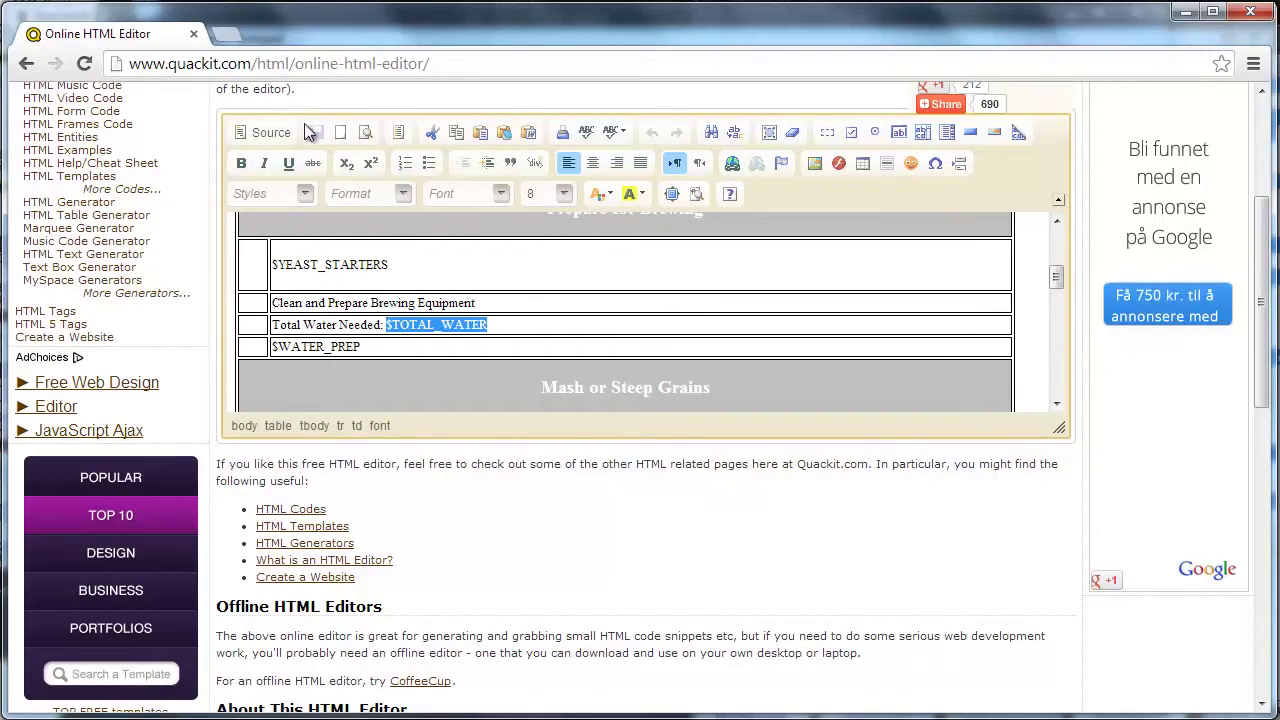
{"action": "left_click", "coordinate": [240, 162]}
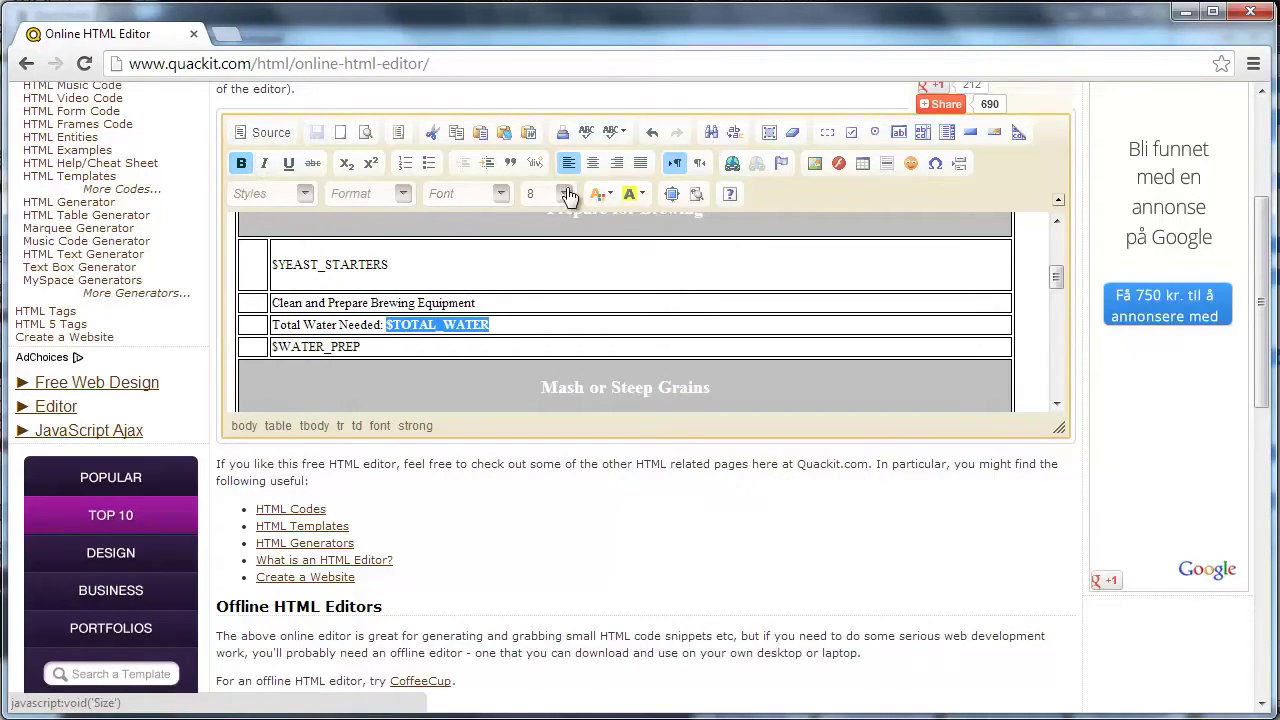
{"action": "left_click", "coordinate": [602, 193]}
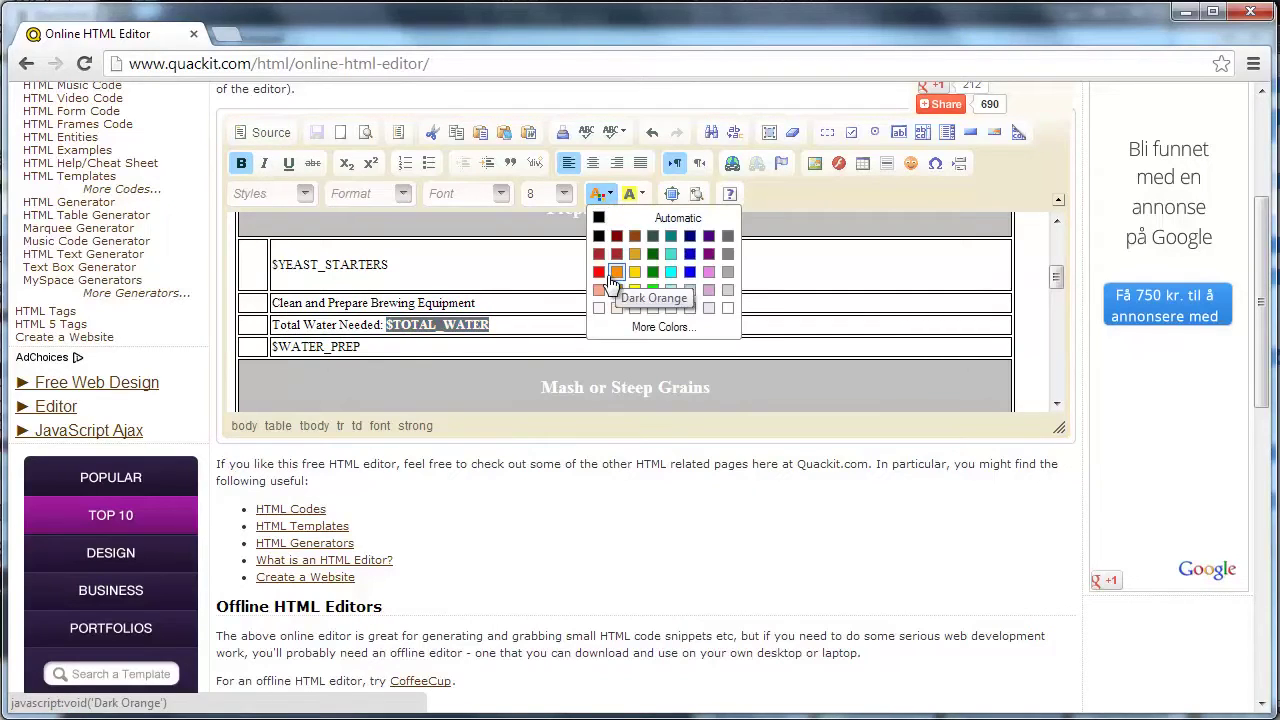
{"action": "left_click", "coordinate": [689, 256]}
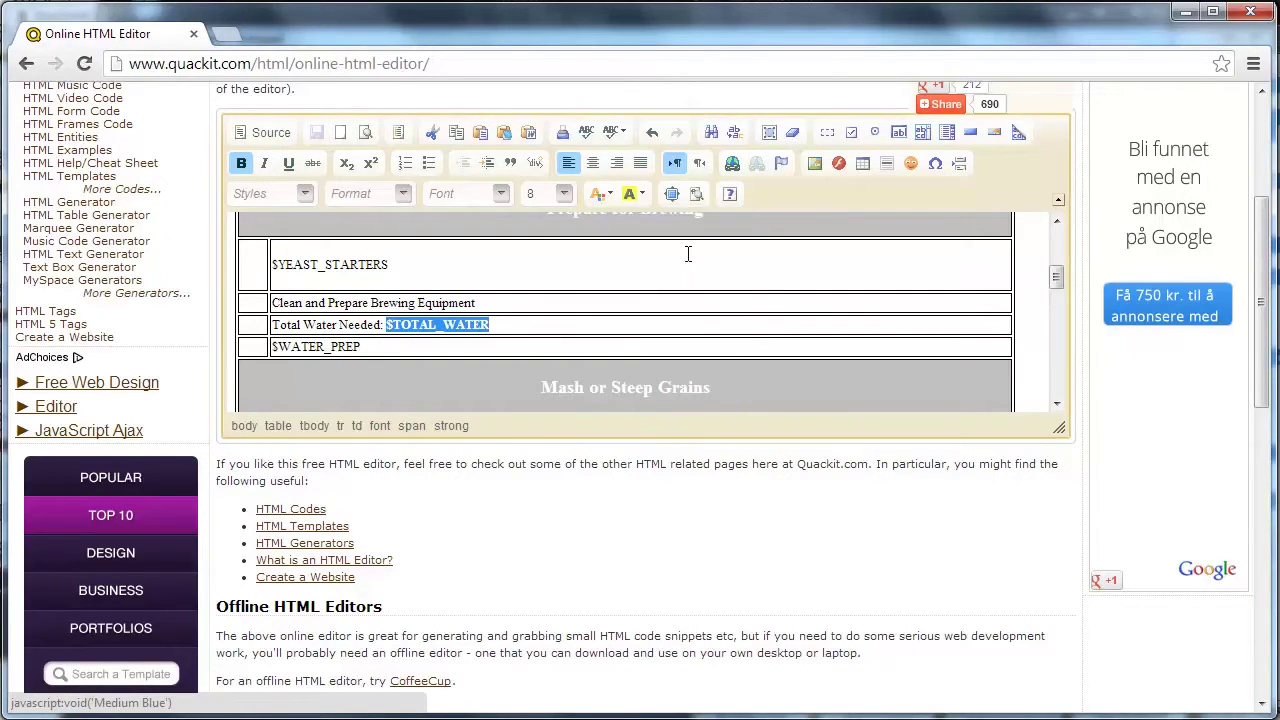
{"action": "left_click", "coordinate": [564, 348]}
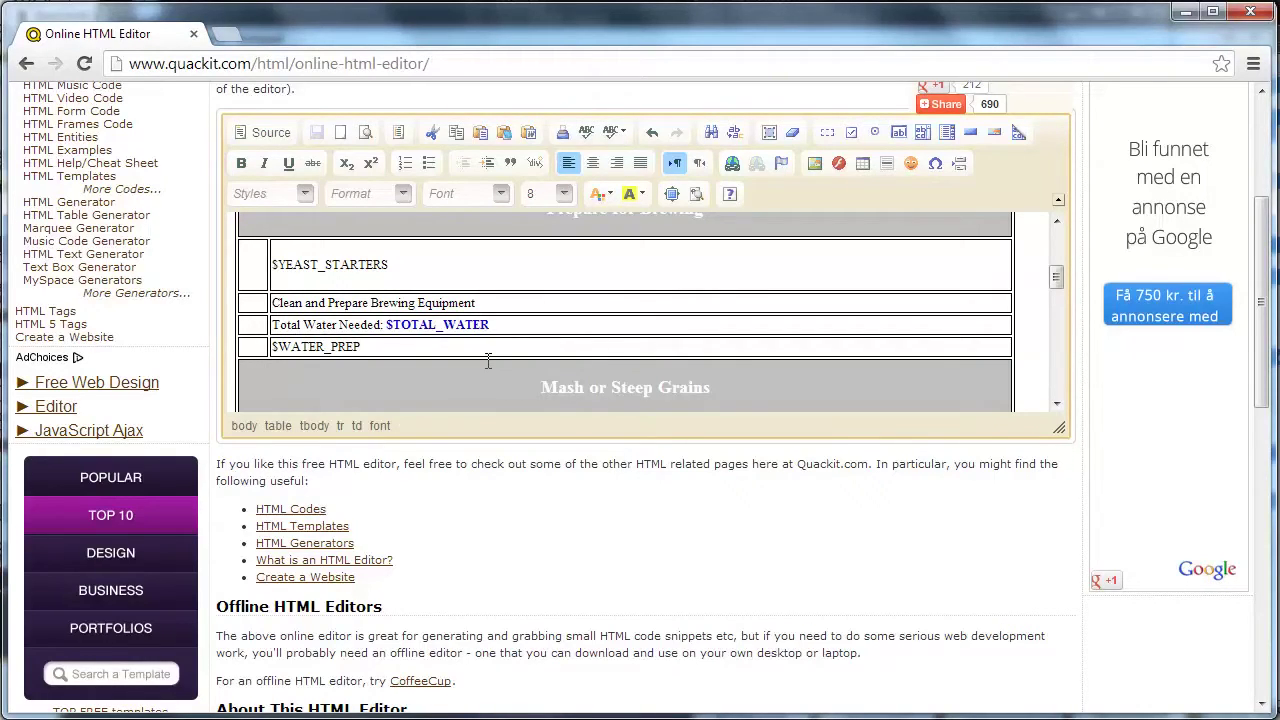
Make $MASH_STEPS bold and scroll down to the Boil Wort section.
{"action": "scroll", "coordinate": [488, 361], "scroll_direction": "down", "scroll_amount": 3}
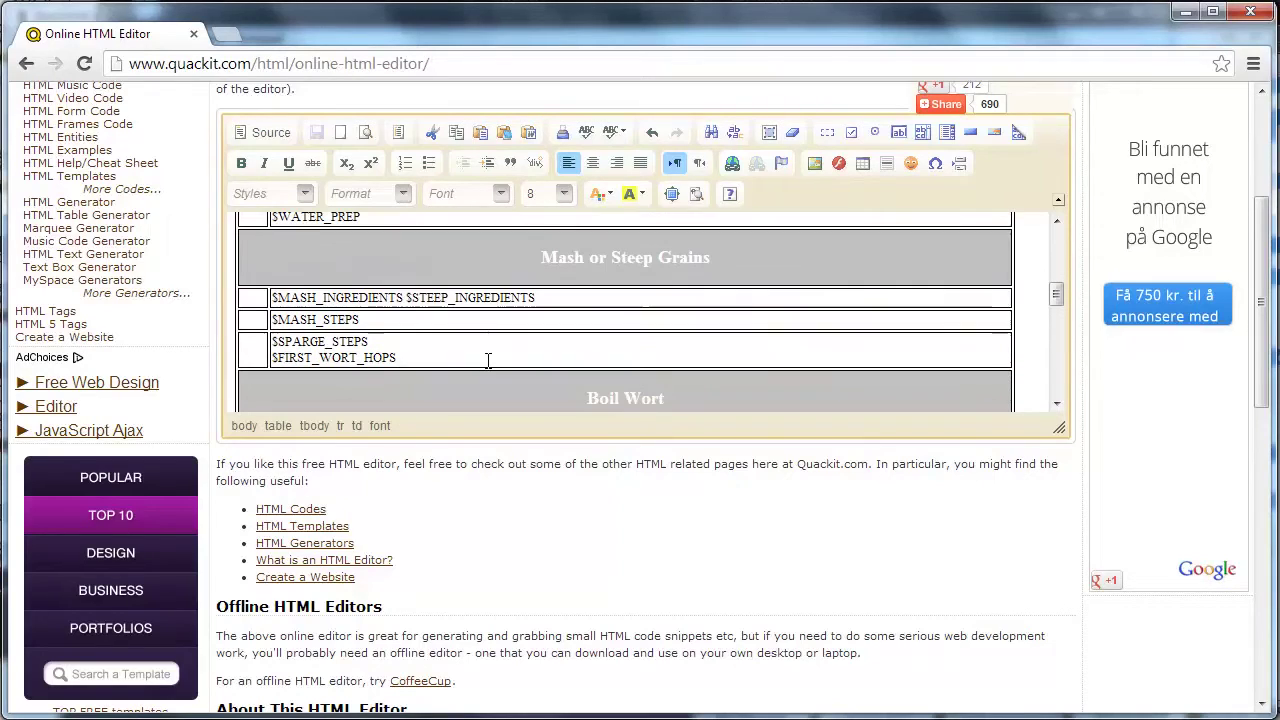
{"action": "left_click", "coordinate": [396, 358]}
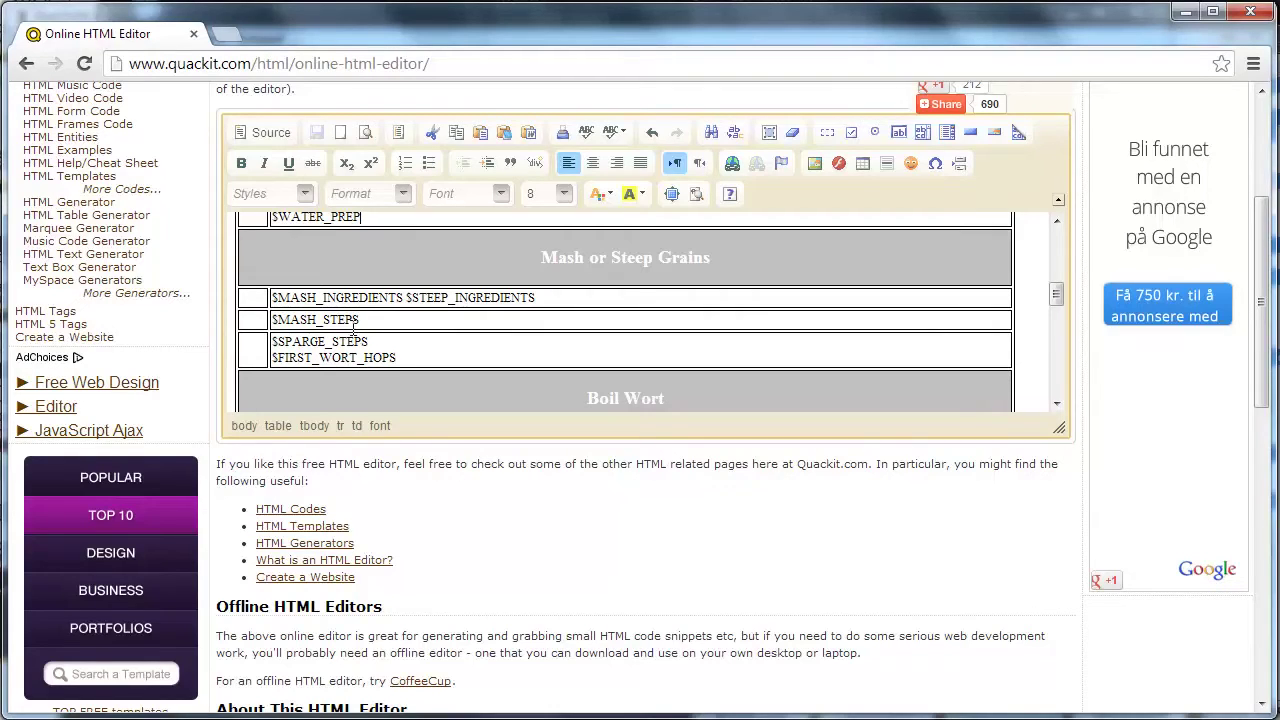
{"action": "key", "text": "ctrl+b"}
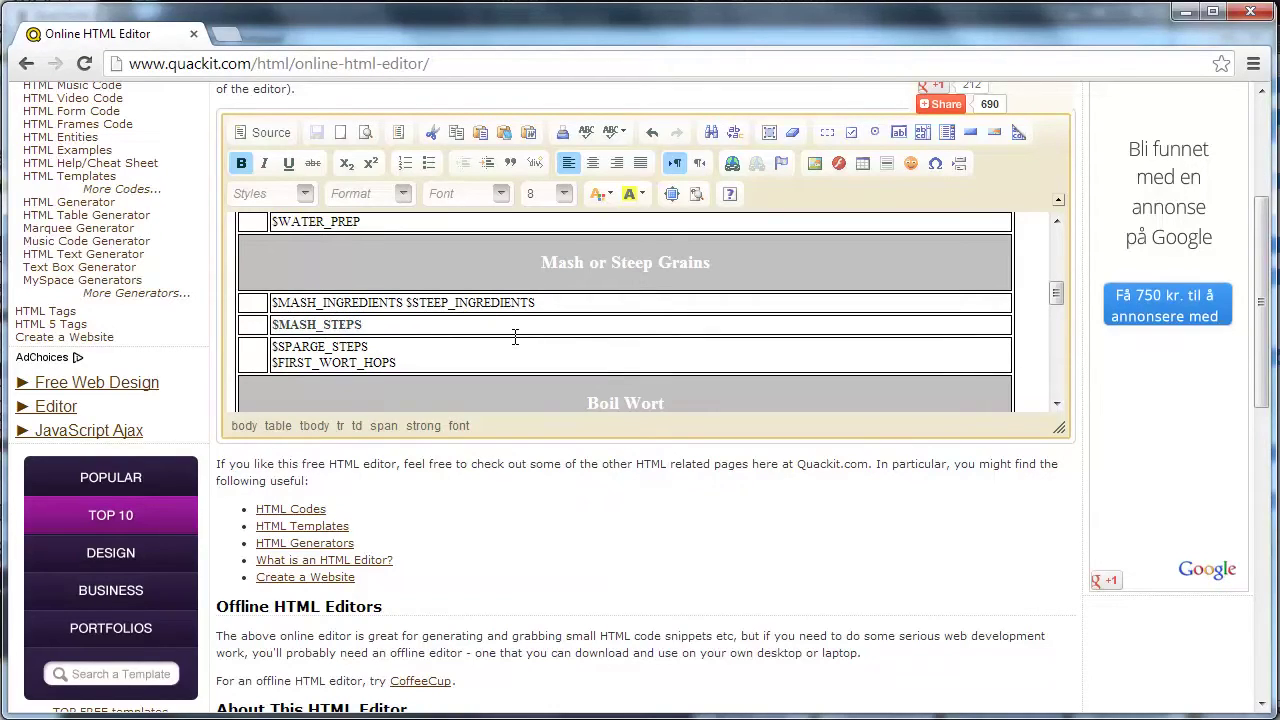
{"action": "scroll", "coordinate": [515, 337], "scroll_direction": "down", "scroll_amount": 2}
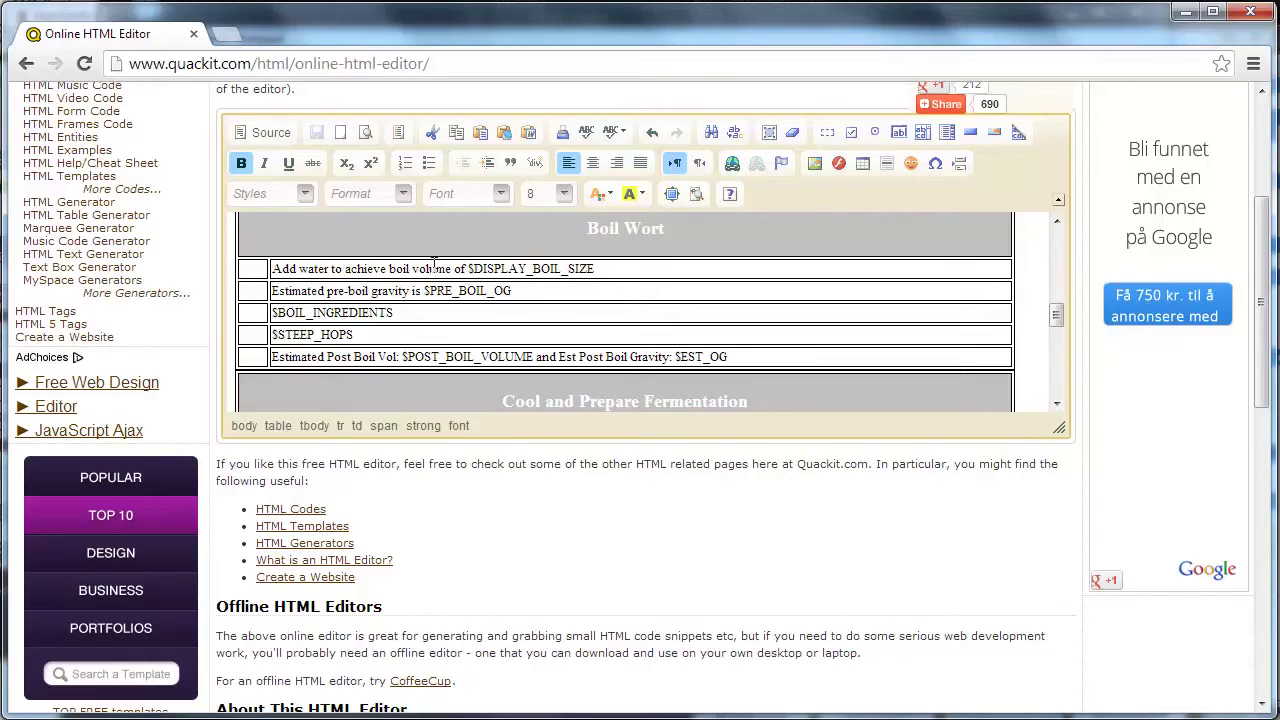
Make $DISPLAY_BOIL_SIZE bold Medium Blue and $PRE_BOIL_OG bold red.
{"action": "left_click_drag", "start_coordinate": [604, 268], "coordinate": [466, 269]}
{"action": "left_click", "coordinate": [240, 163]}
{"action": "left_click", "coordinate": [617, 196]}
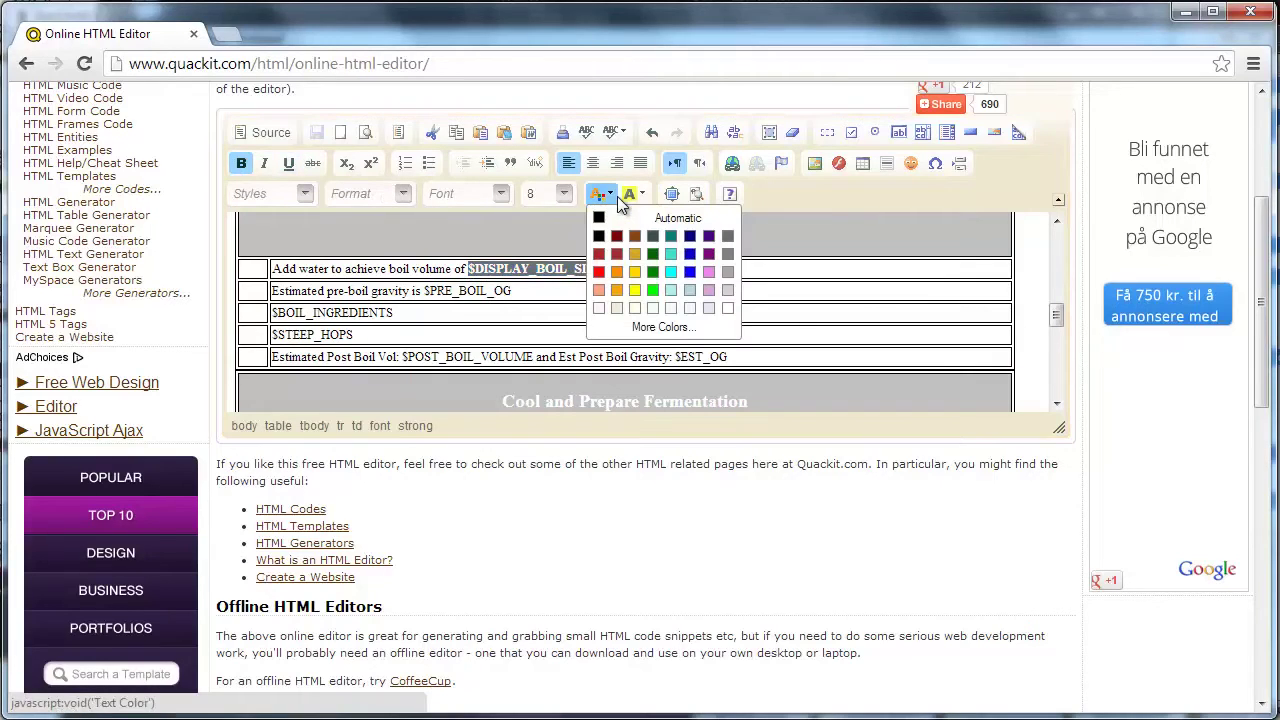
{"action": "left_click", "coordinate": [687, 262]}
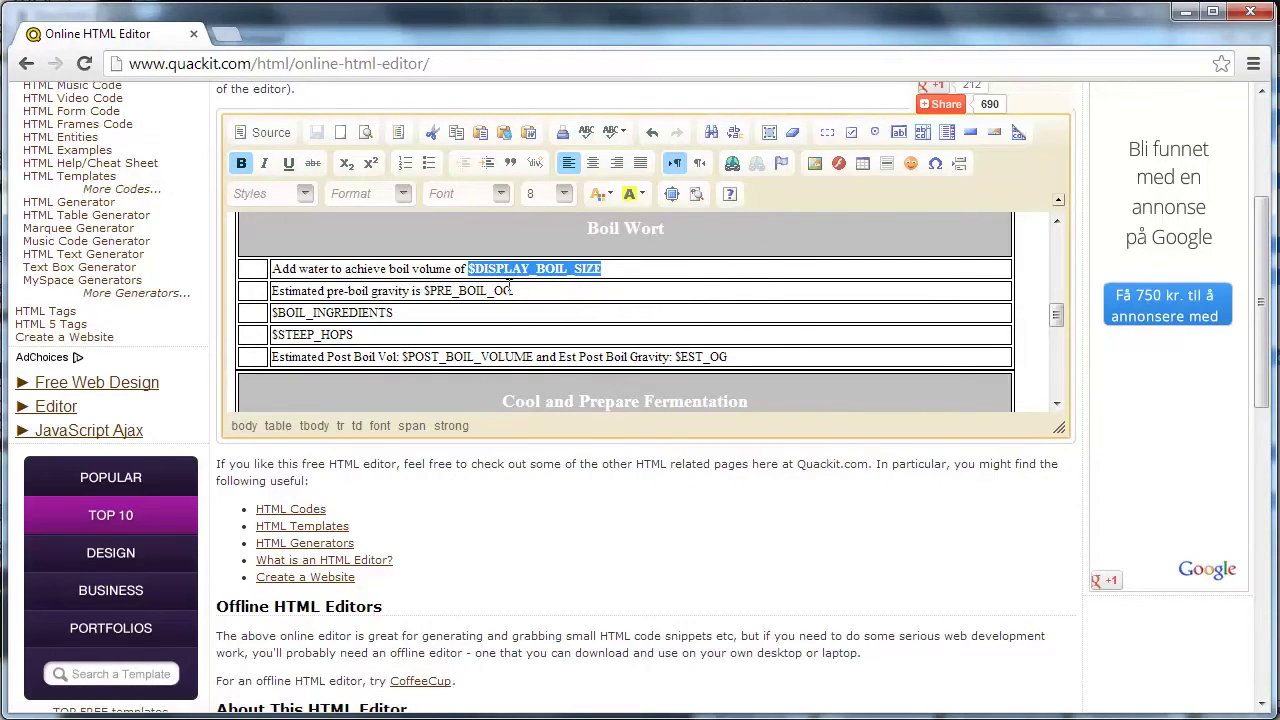
{"action": "left_click_drag", "start_coordinate": [515, 291], "coordinate": [426, 290]}
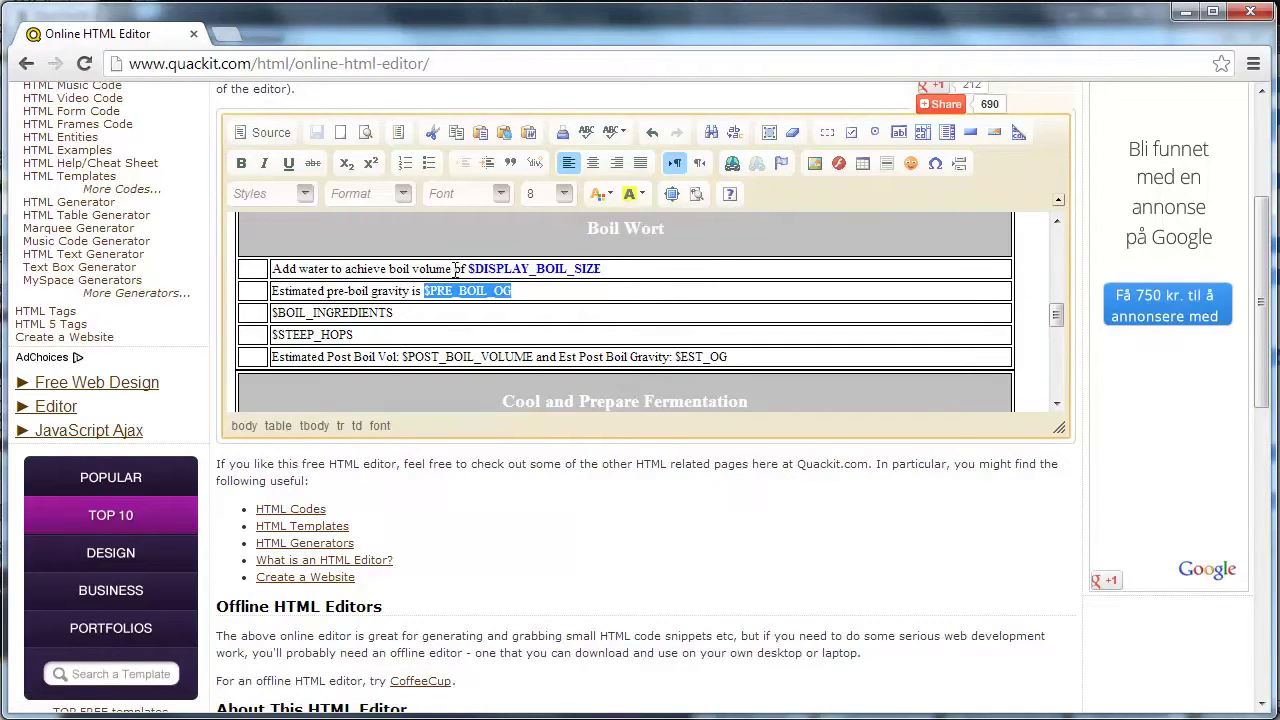
{"action": "left_click", "coordinate": [241, 163]}
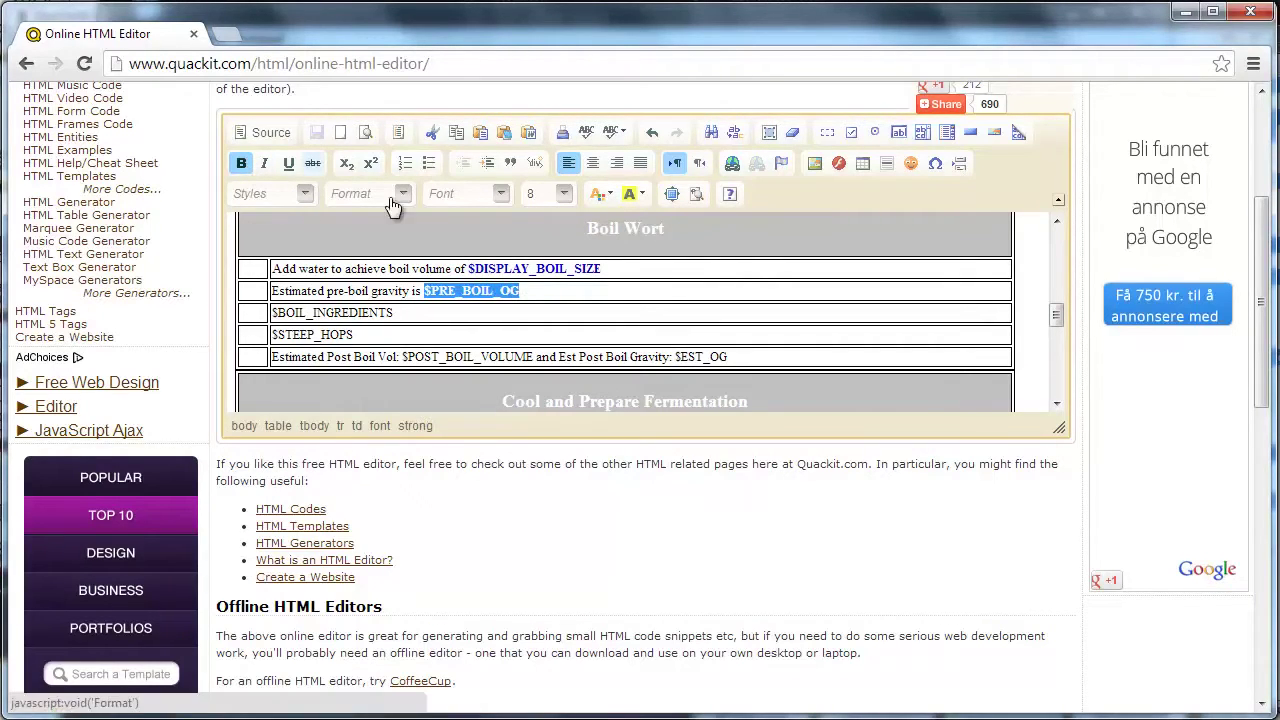
{"action": "left_click", "coordinate": [605, 196]}
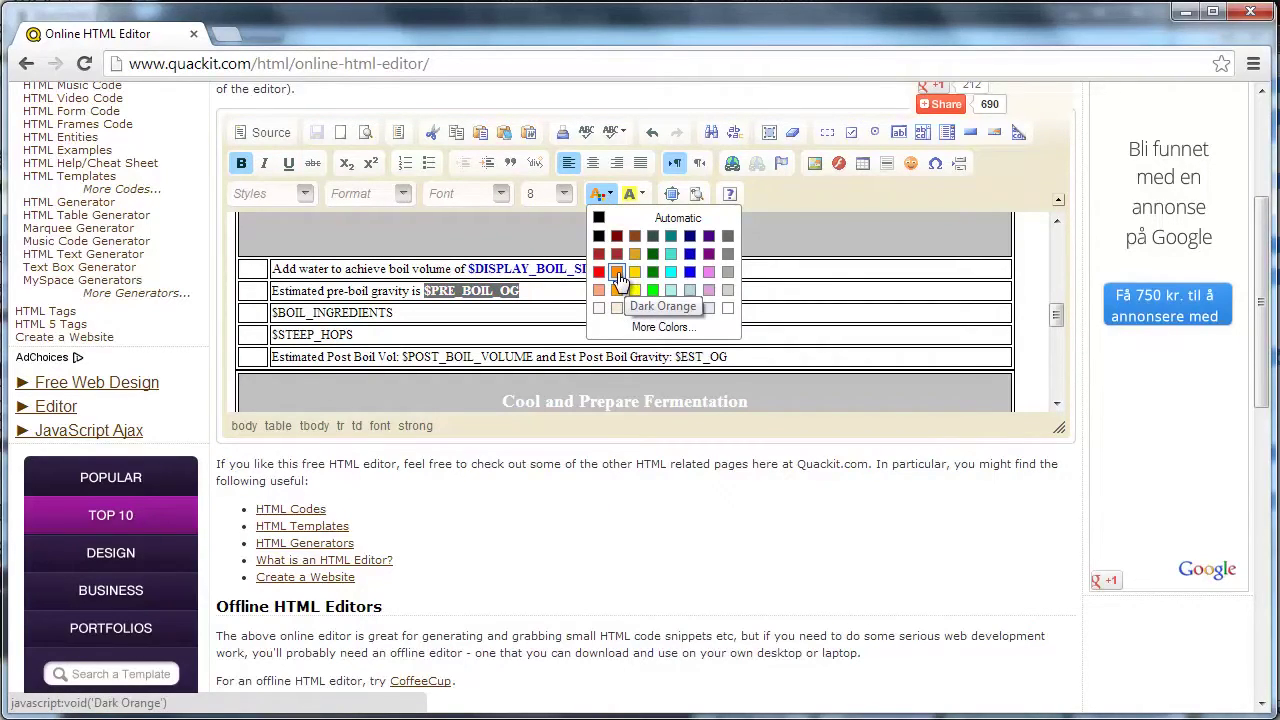
{"action": "left_click", "coordinate": [599, 271]}
{"action": "left_click", "coordinate": [535, 316]}
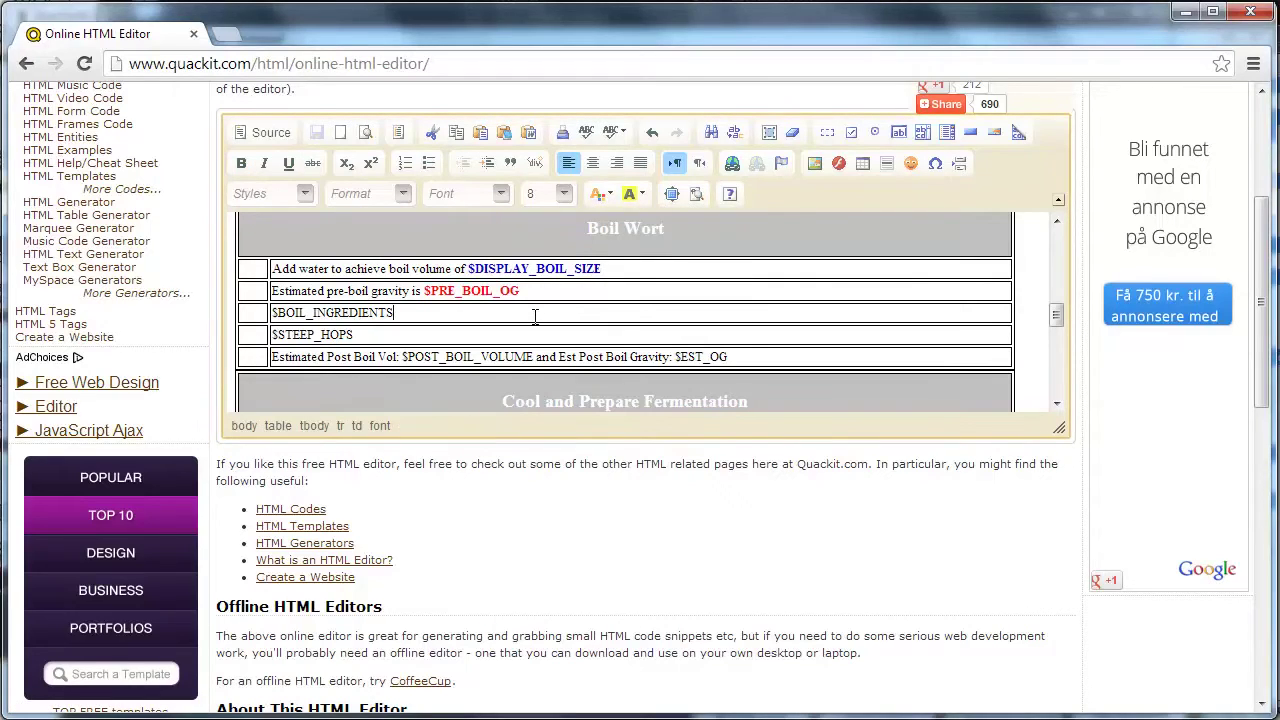
{"action": "scroll", "coordinate": [535, 316], "scroll_direction": "down", "scroll_amount": 1}
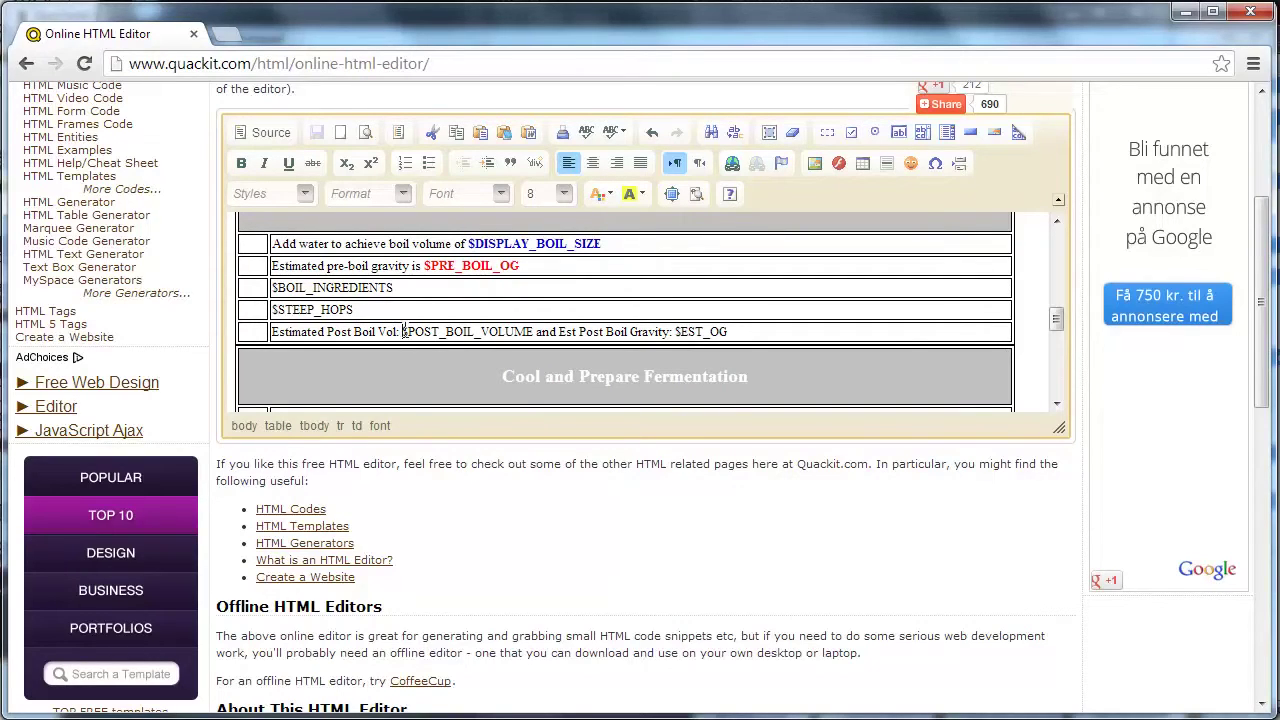
Make $POST_BOIL_VOLUME bold blue and $EST_OG bold red, then scroll to review the Boil Wort rows.
{"action": "left_click_drag", "start_coordinate": [403, 331], "coordinate": [534, 332]}
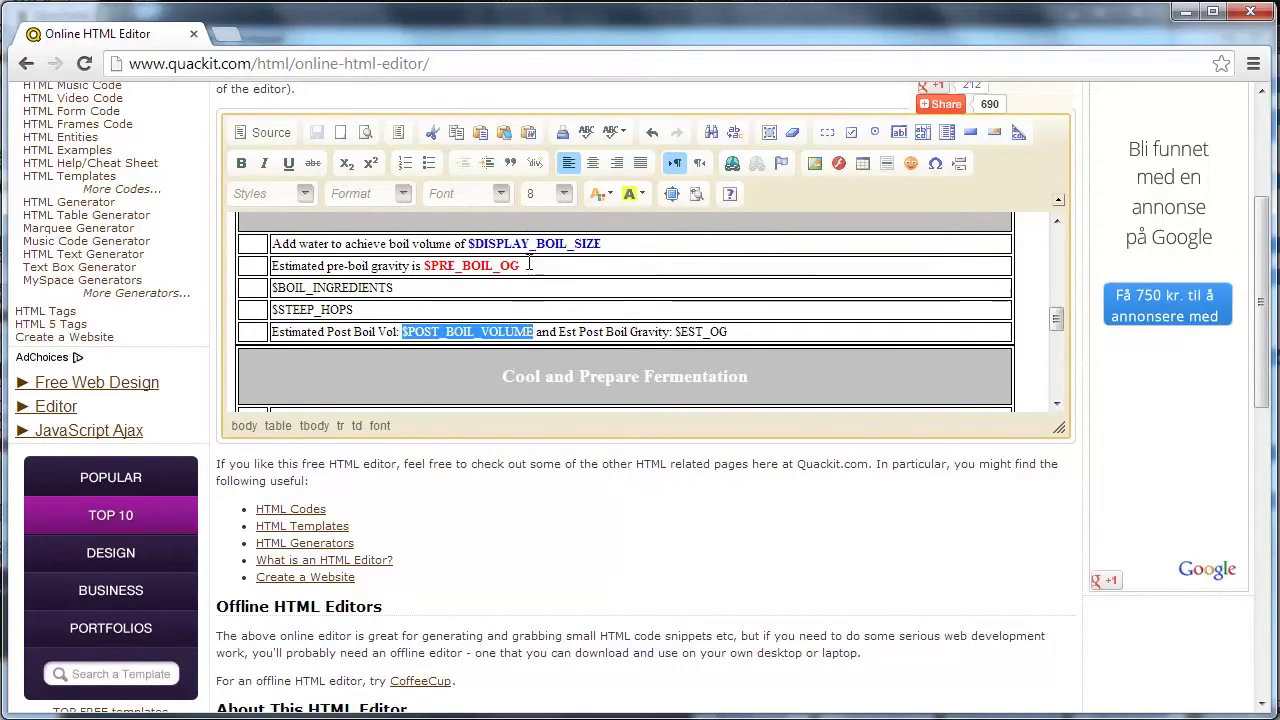
{"action": "left_click", "coordinate": [241, 163]}
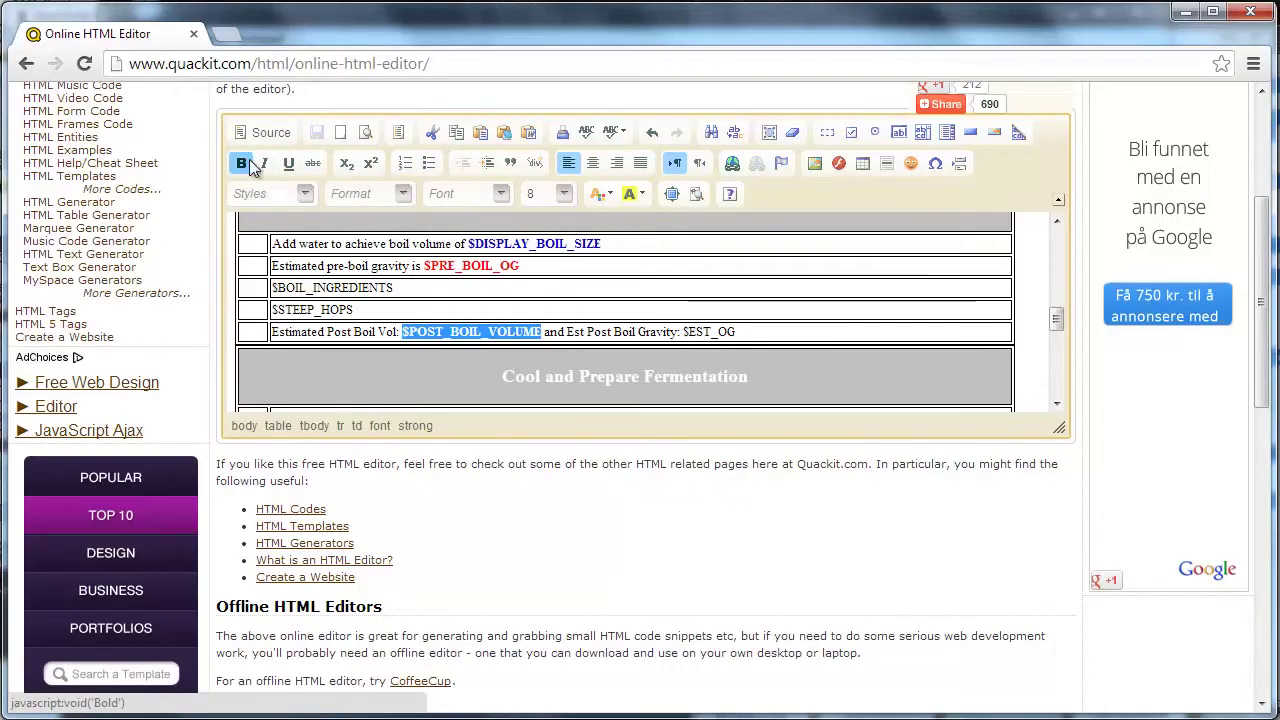
{"action": "left_click", "coordinate": [604, 195]}
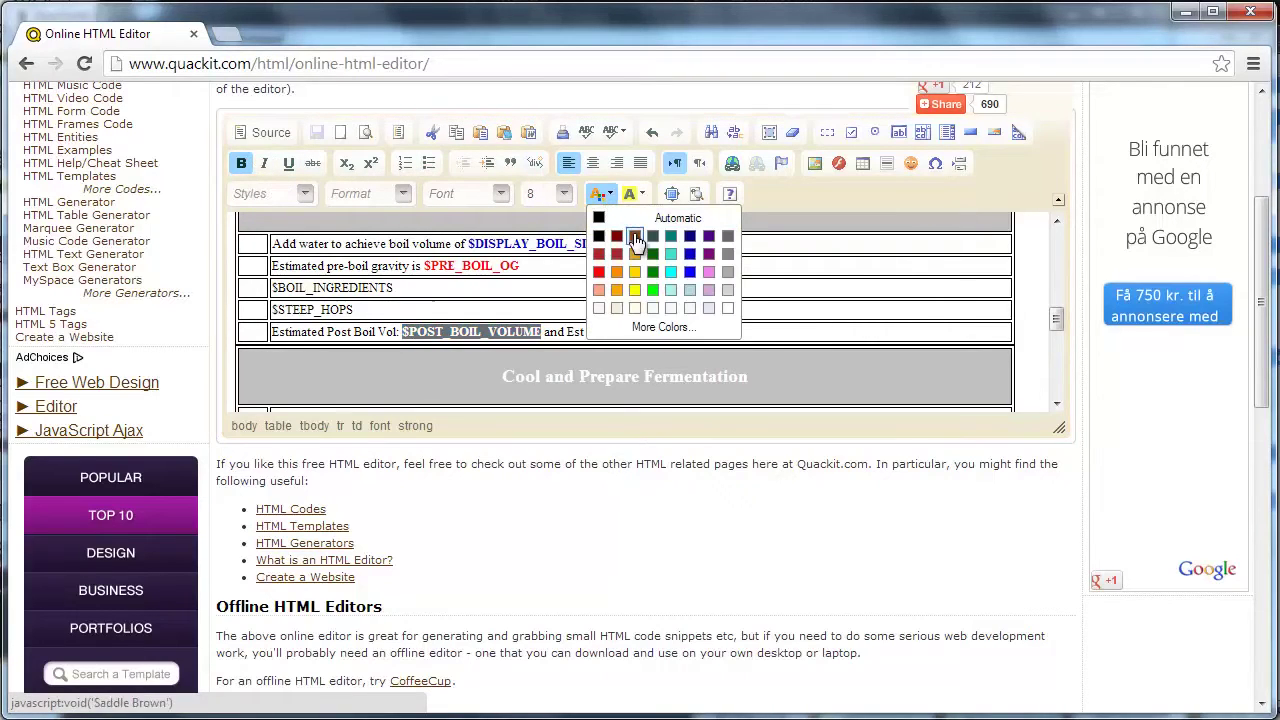
{"action": "left_click", "coordinate": [689, 253]}
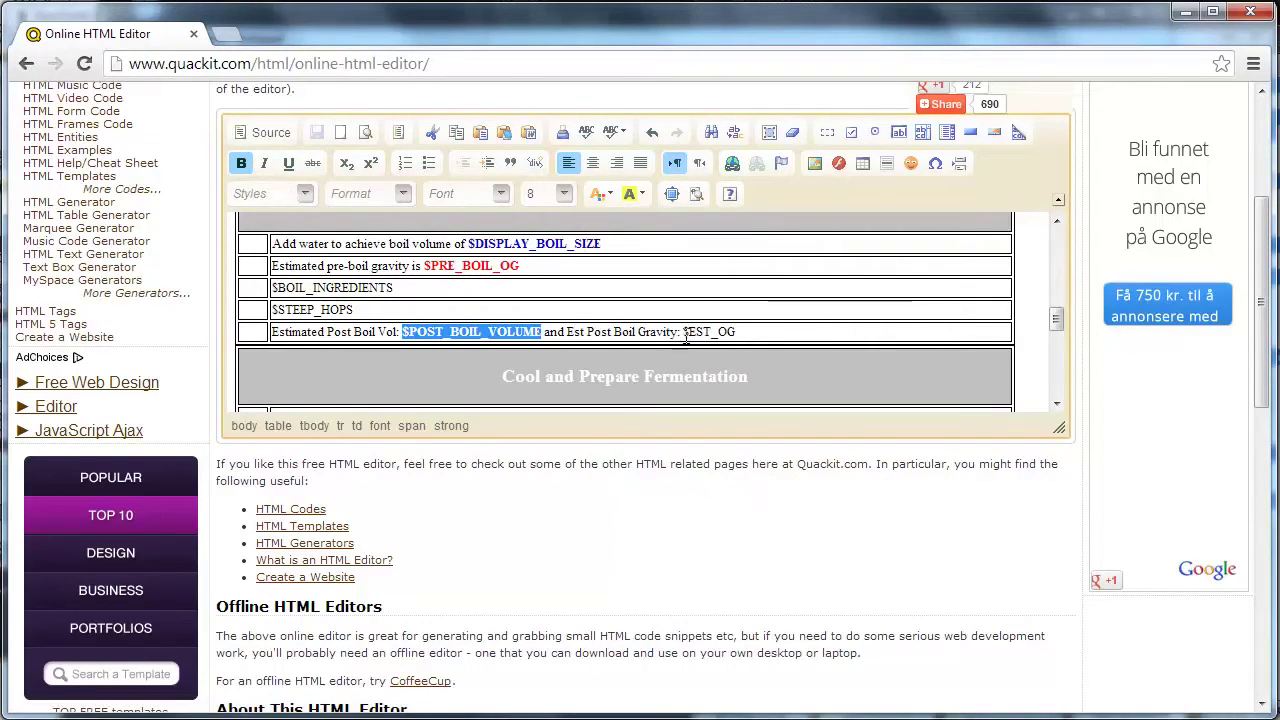
{"action": "left_click_drag", "start_coordinate": [756, 332], "coordinate": [683, 331]}
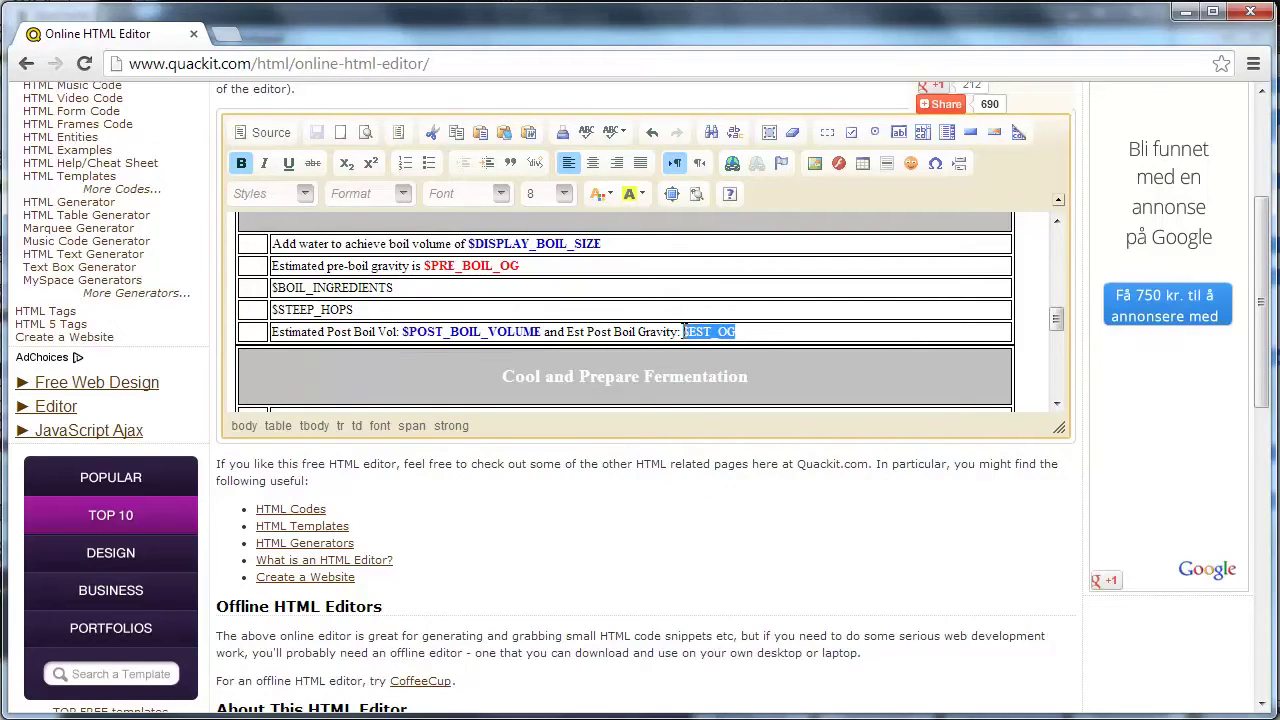
{"action": "left_click", "coordinate": [604, 195]}
{"action": "left_click", "coordinate": [613, 289]}
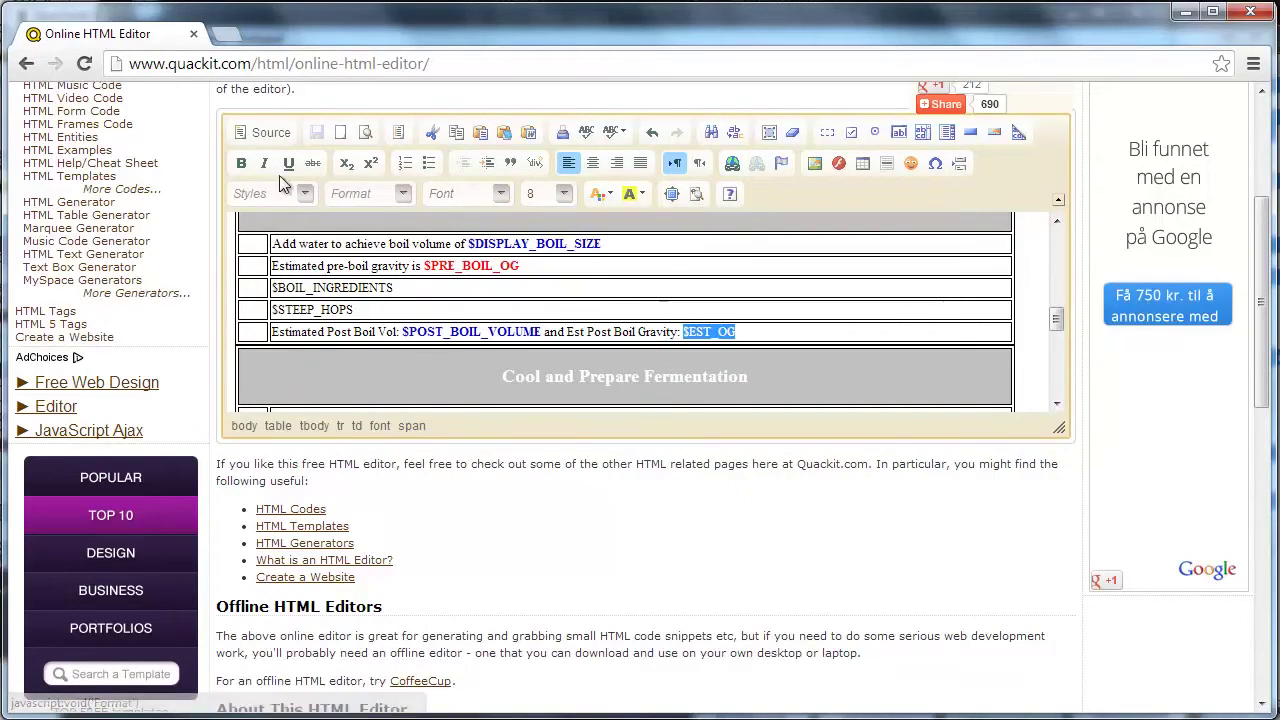
{"action": "left_click", "coordinate": [241, 163]}
{"action": "left_click", "coordinate": [437, 352]}
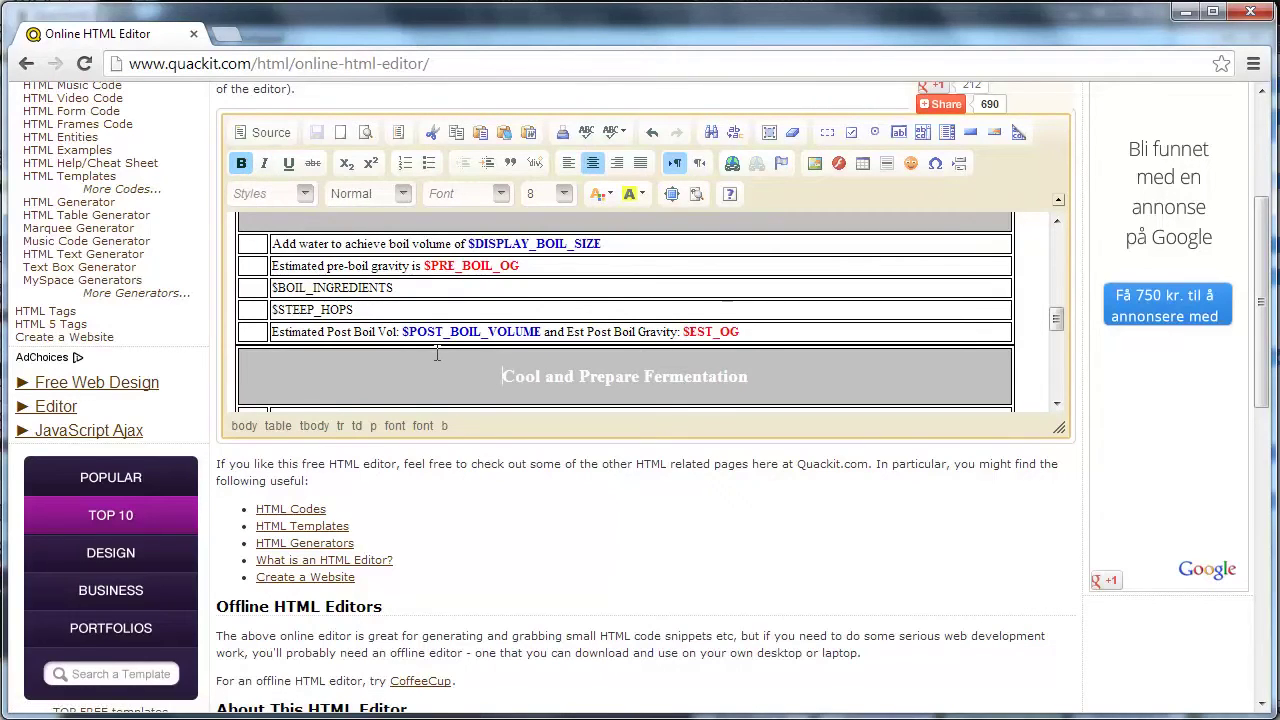
{"action": "scroll", "coordinate": [437, 352], "scroll_direction": "down", "scroll_amount": 5}
{"action": "scroll", "coordinate": [437, 357], "scroll_direction": "up", "scroll_amount": 3}
{"action": "scroll", "coordinate": [437, 352], "scroll_direction": "up", "scroll_amount": 2}
{"action": "scroll", "coordinate": [437, 352], "scroll_direction": "down", "scroll_amount": 1}
{"action": "scroll", "coordinate": [437, 352], "scroll_direction": "up", "scroll_amount": 4}
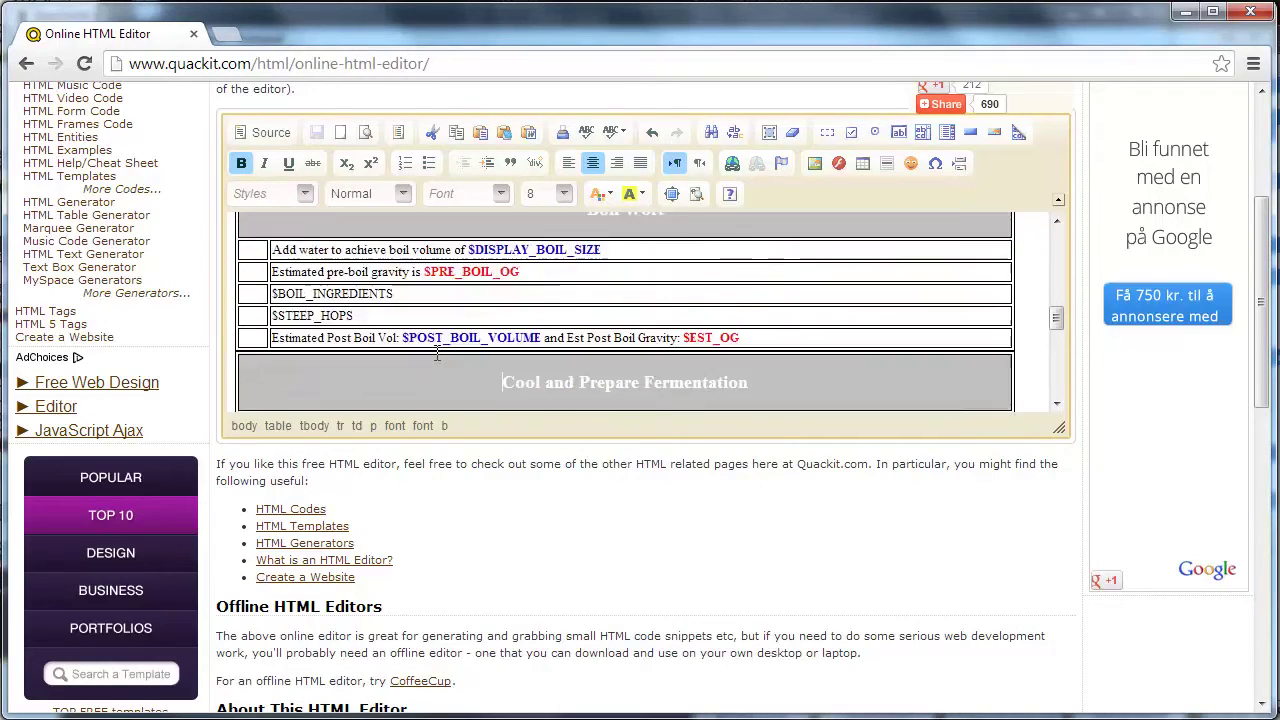
{"action": "scroll", "coordinate": [437, 352], "scroll_direction": "up", "scroll_amount": 8}
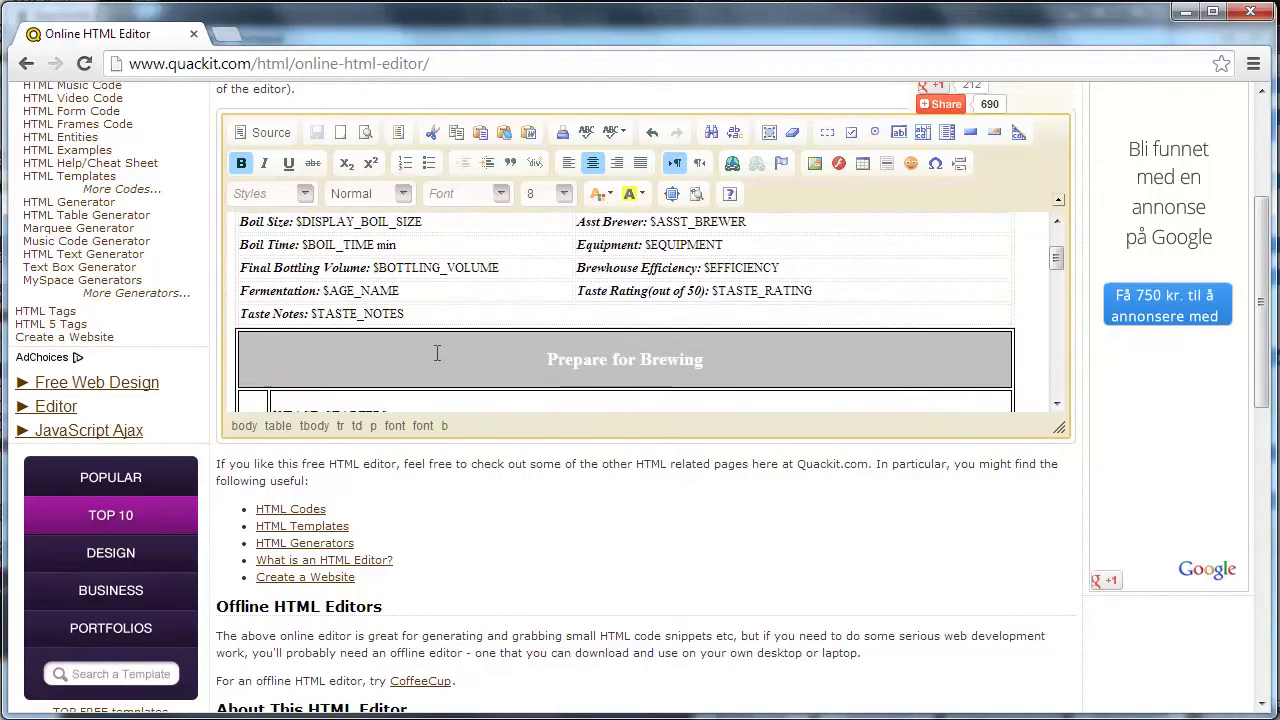
Copy all of the styled report's HTML source in Quackit, then return to Brewsheet.htm in Notepad.
{"action": "scroll", "coordinate": [437, 352], "scroll_direction": "up", "scroll_amount": 4}
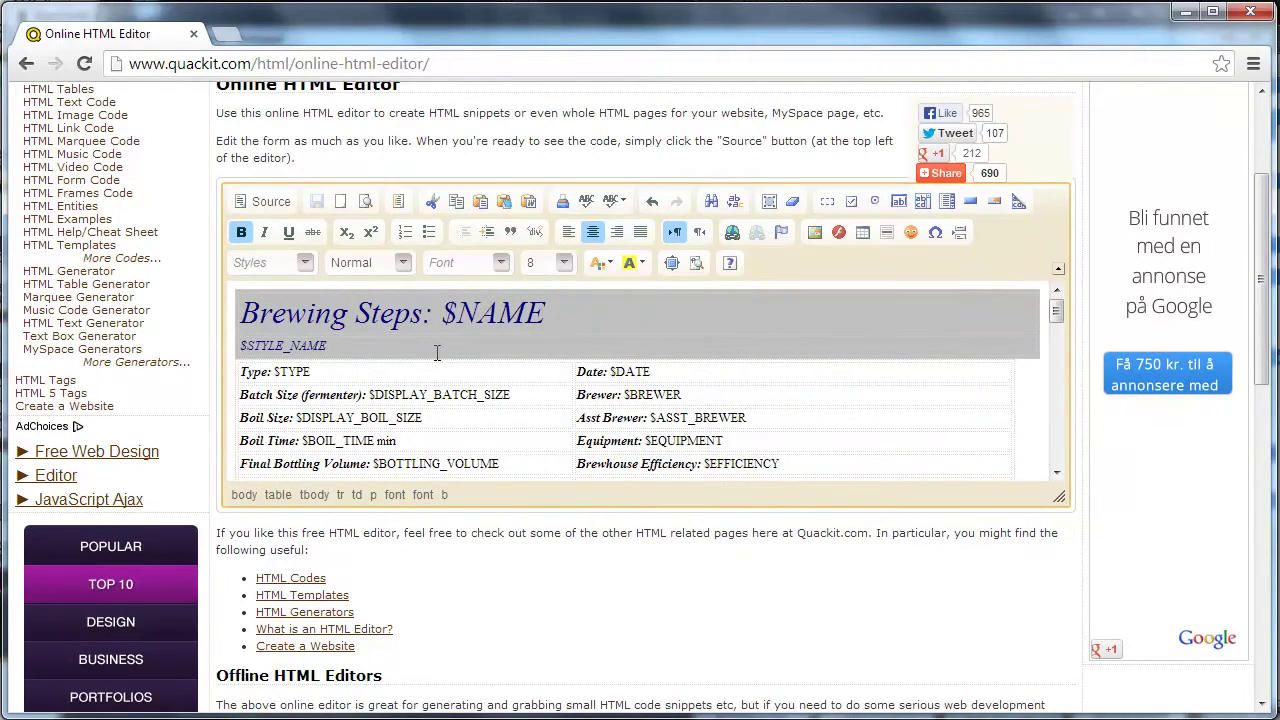
{"action": "scroll", "coordinate": [437, 352], "scroll_direction": "down", "scroll_amount": 6}
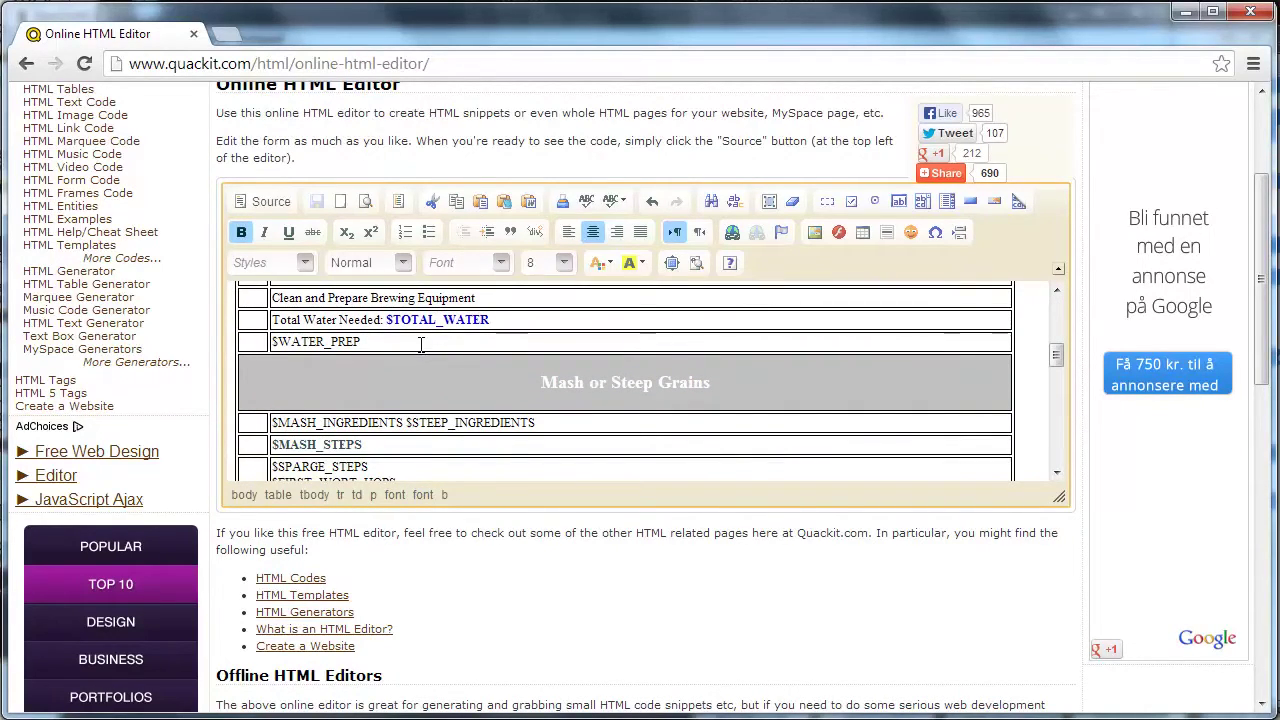
{"action": "left_click", "coordinate": [270, 203]}
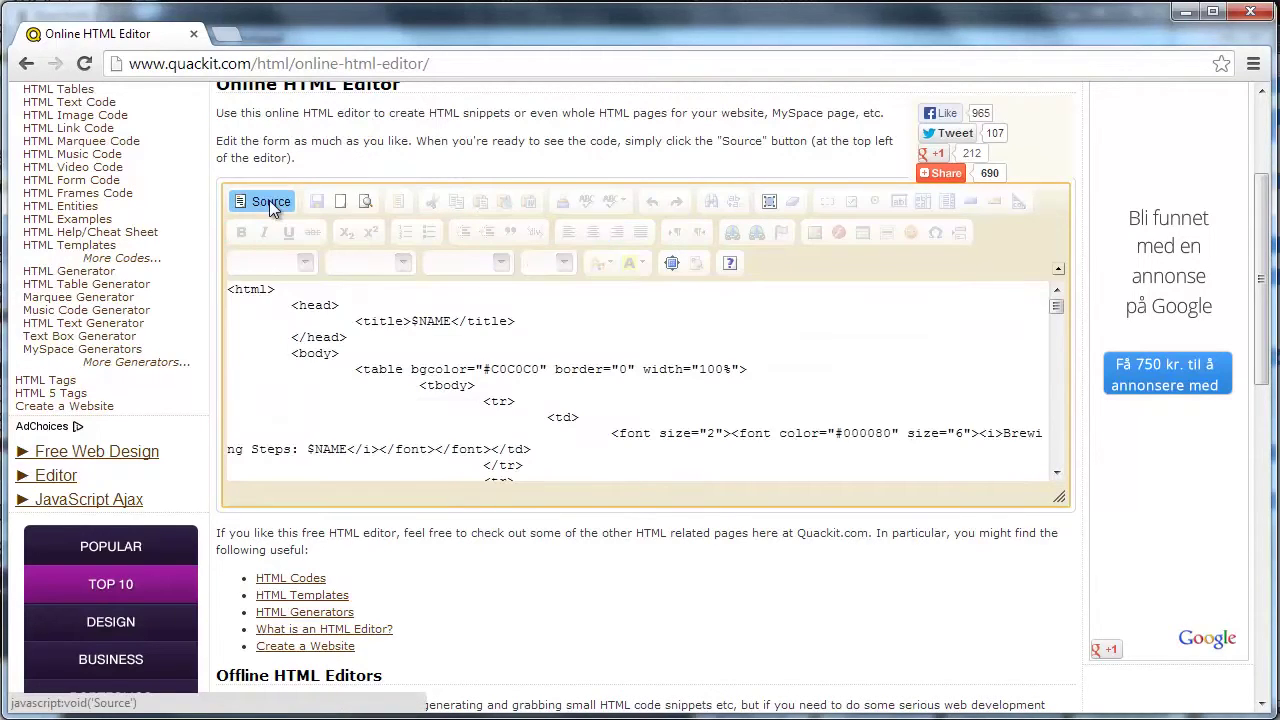
{"action": "right_click", "coordinate": [341, 311]}
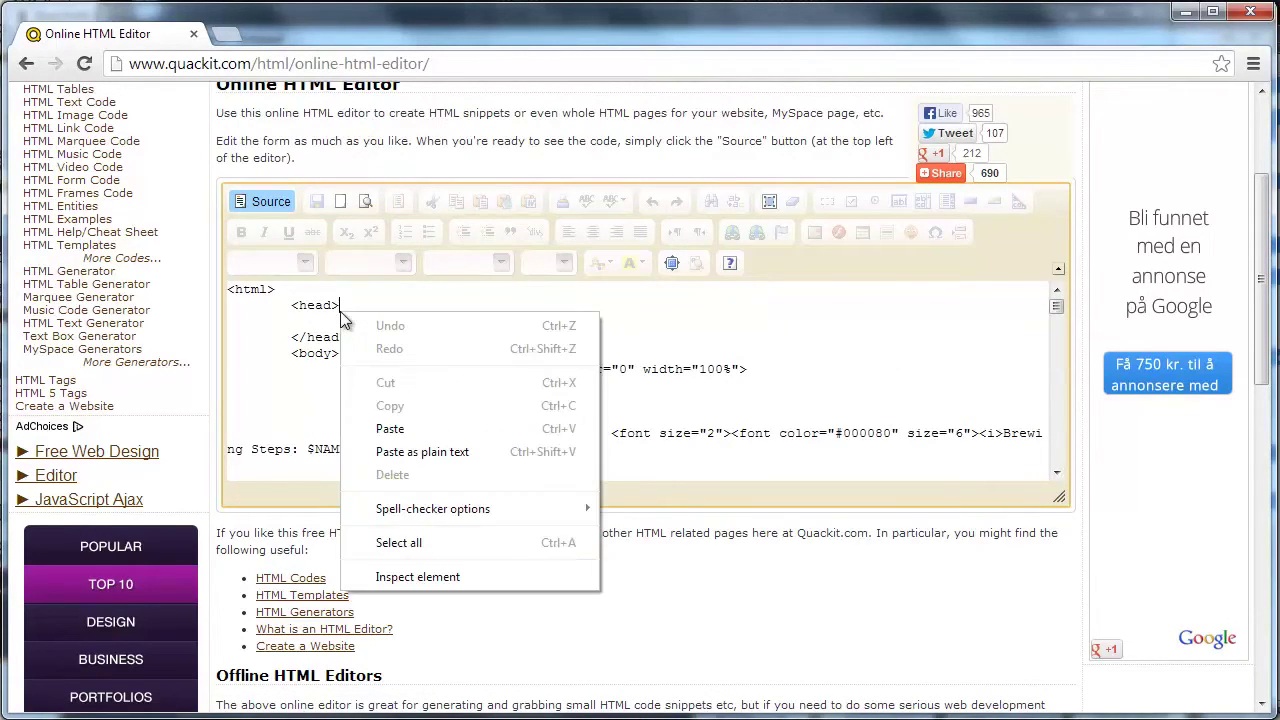
{"action": "left_click", "coordinate": [398, 543]}
{"action": "right_click", "coordinate": [392, 369]}
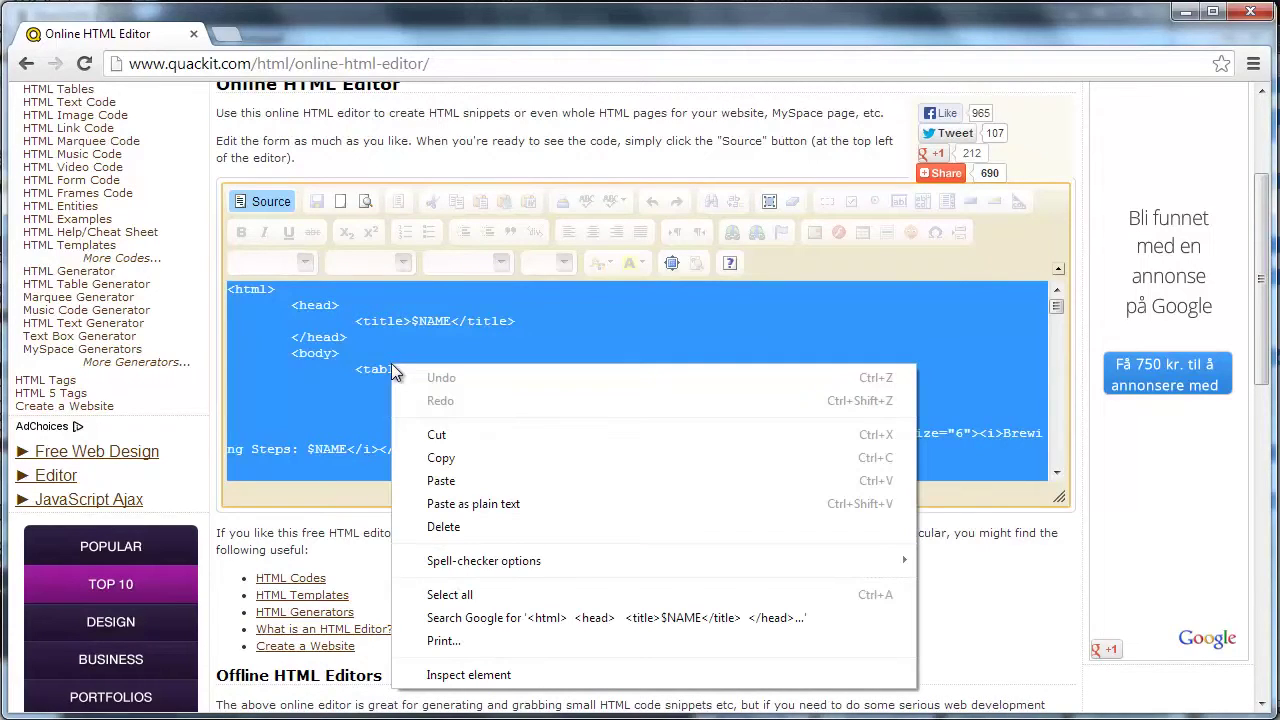
{"action": "left_click", "coordinate": [447, 460]}
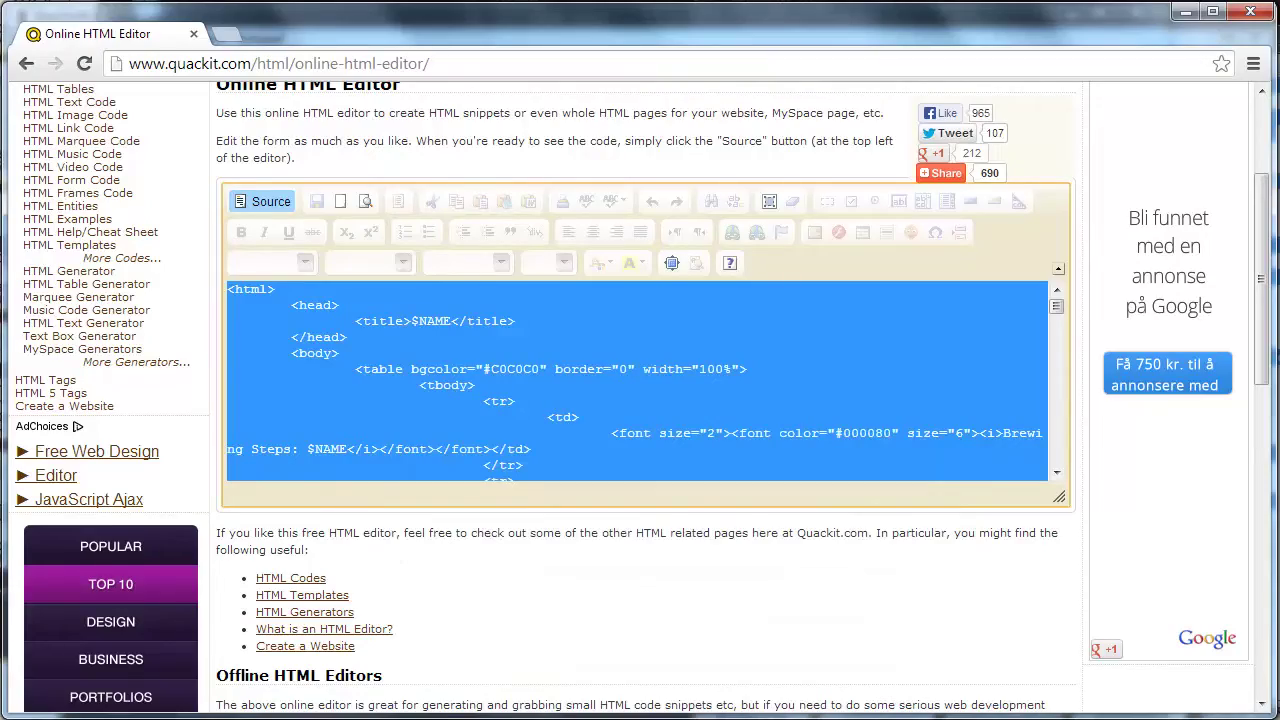
{"action": "key", "text": "alt+Tab"}
Paste the copied report HTML into a new blank Notepad document.
{"action": "left_click", "coordinate": [453, 130]}
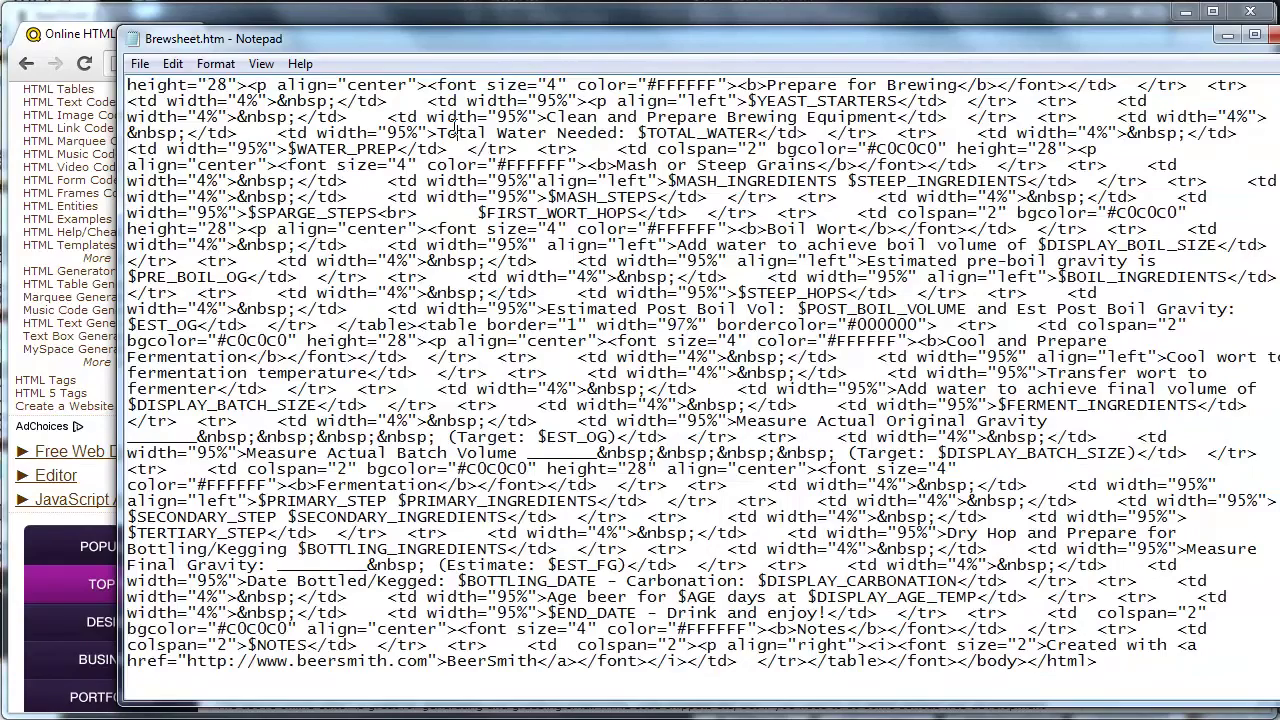
{"action": "left_click", "coordinate": [140, 64]}
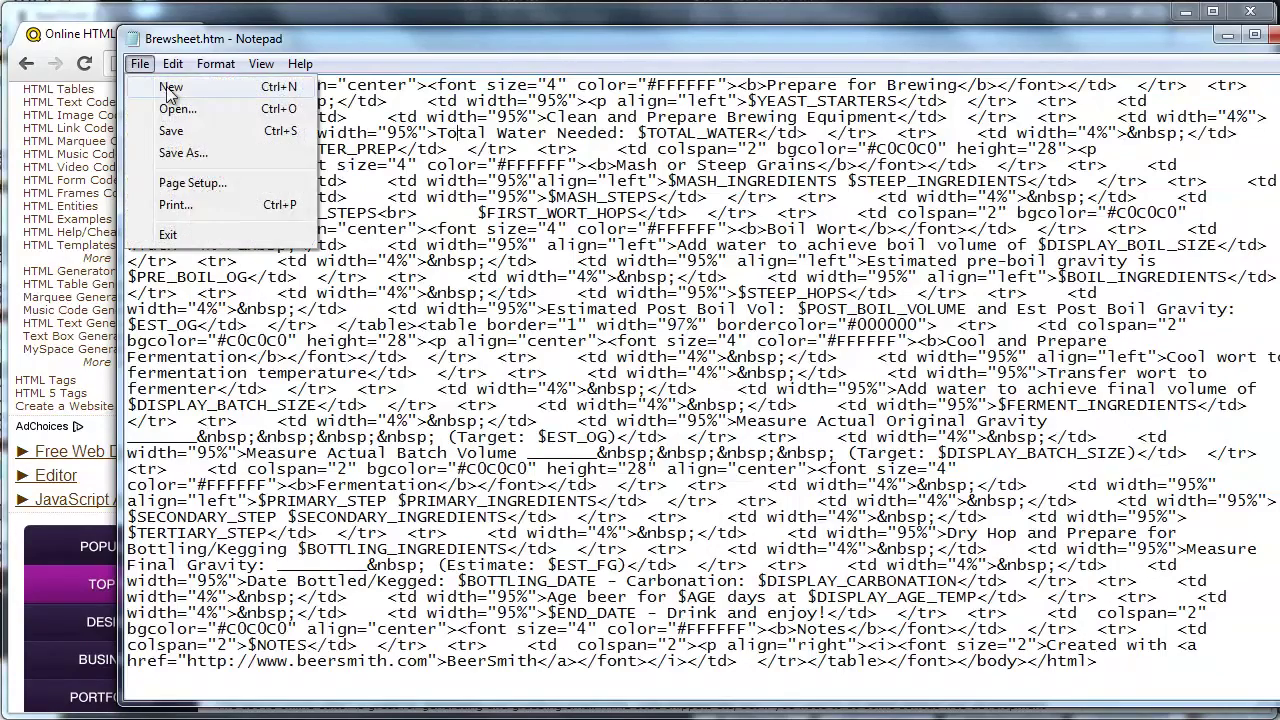
{"action": "left_click", "coordinate": [170, 88]}
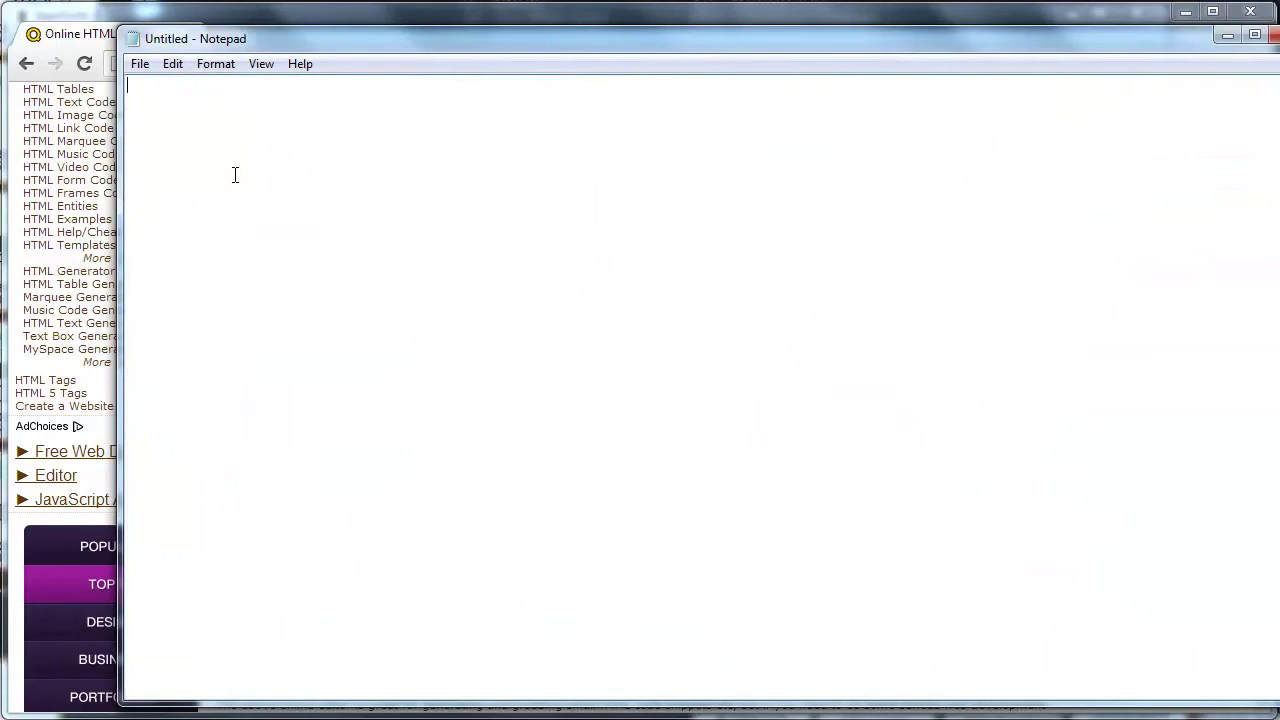
{"action": "right_click", "coordinate": [234, 175]}
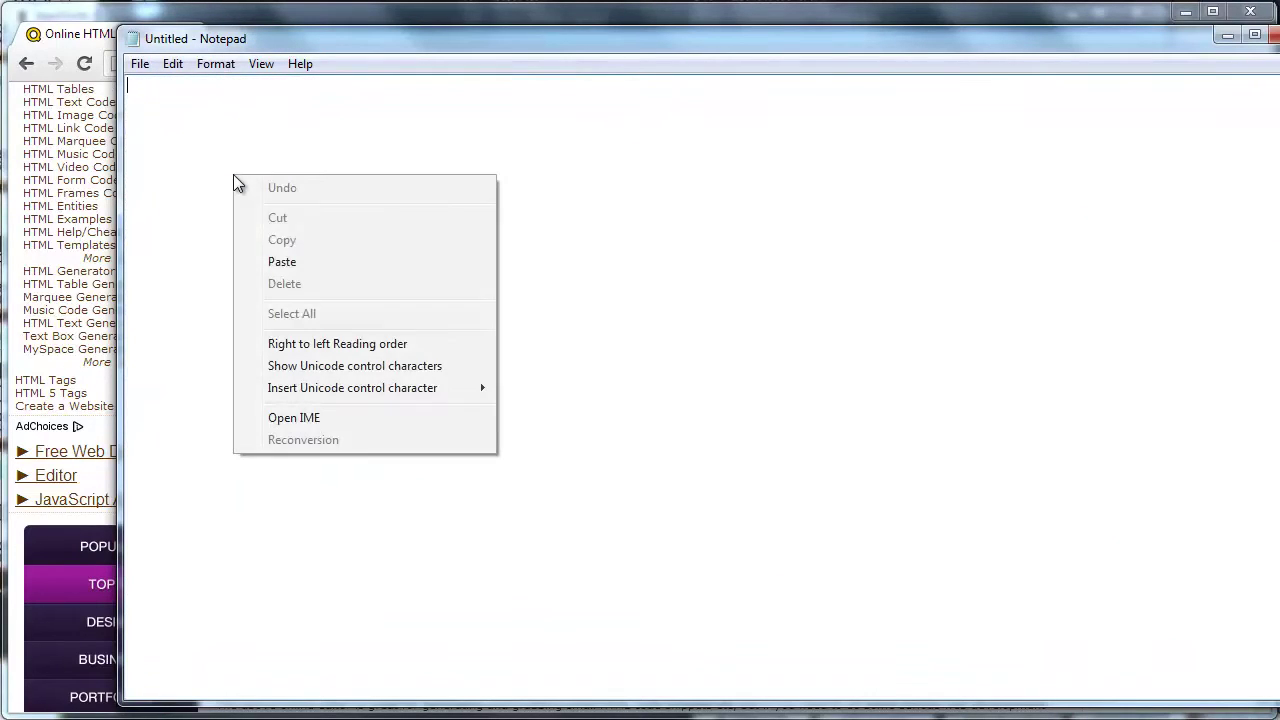
{"action": "left_click", "coordinate": [282, 262]}
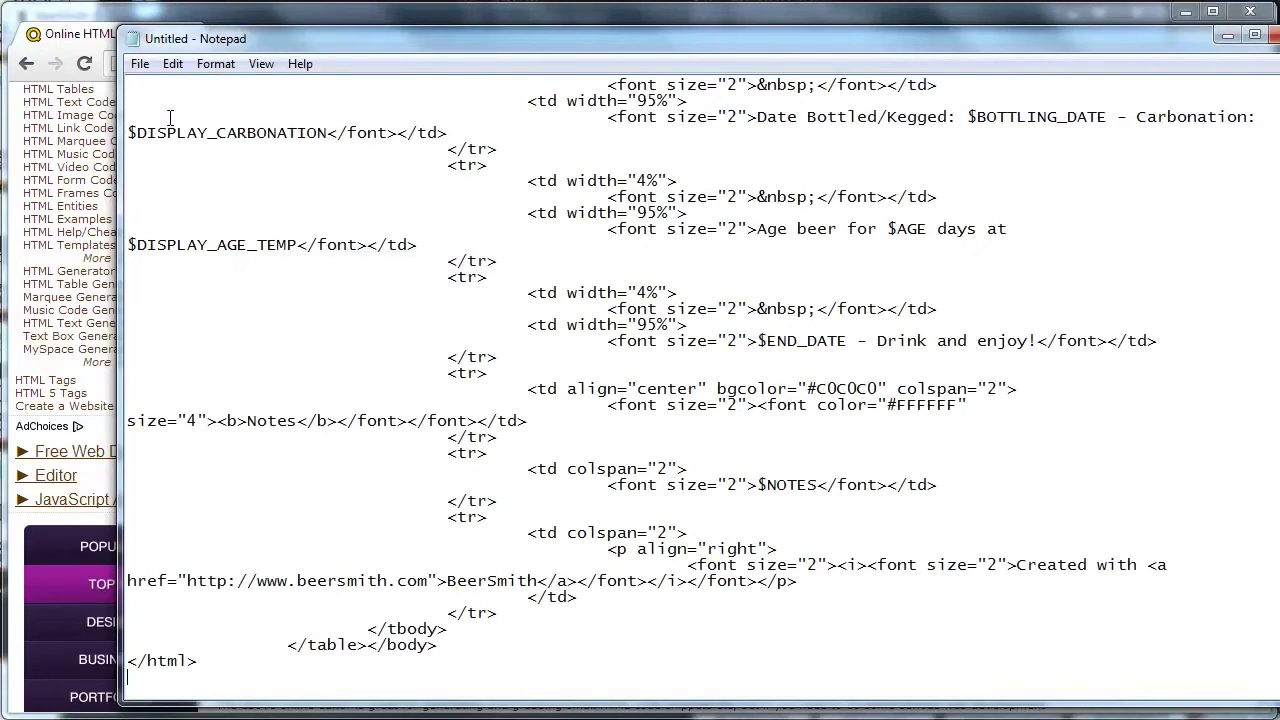
Save it as MyBrewSheet.htm with All Files type in Documents\BeerSmith2\Reports.
{"action": "left_click", "coordinate": [143, 65]}
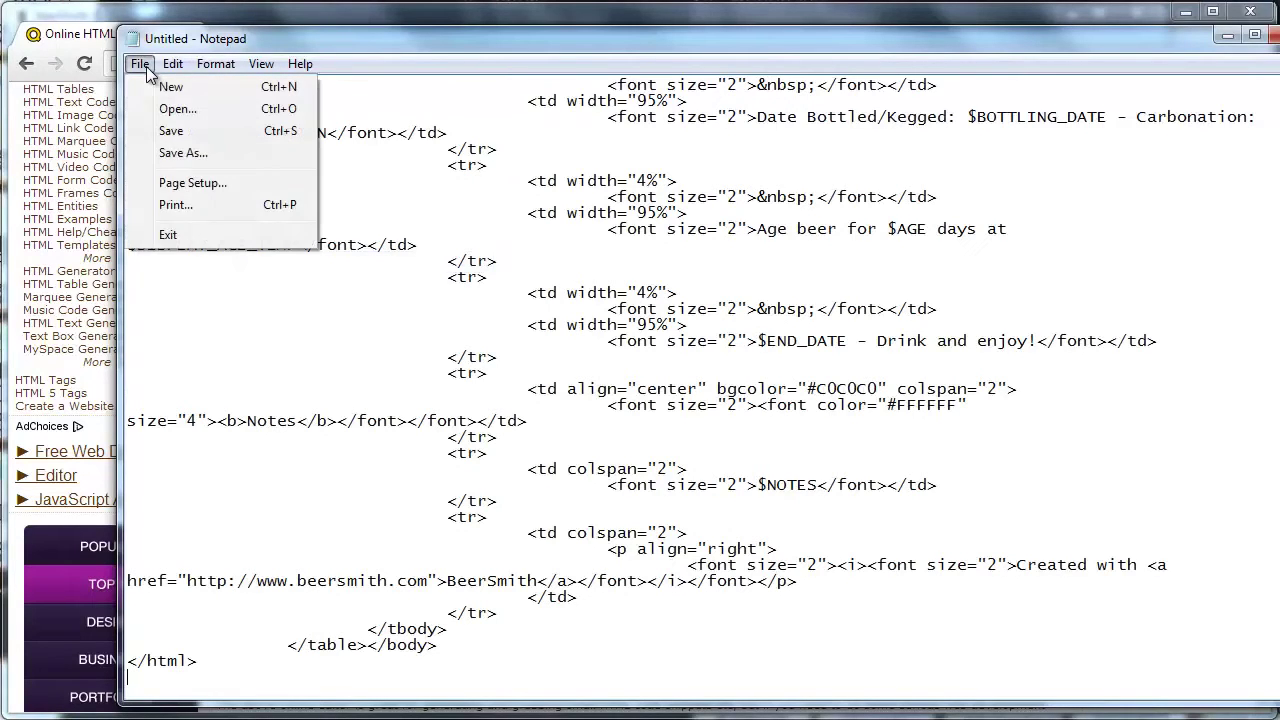
{"action": "left_click", "coordinate": [173, 155]}
{"action": "left_click_drag", "start_coordinate": [350, 26], "coordinate": [343, 36]}
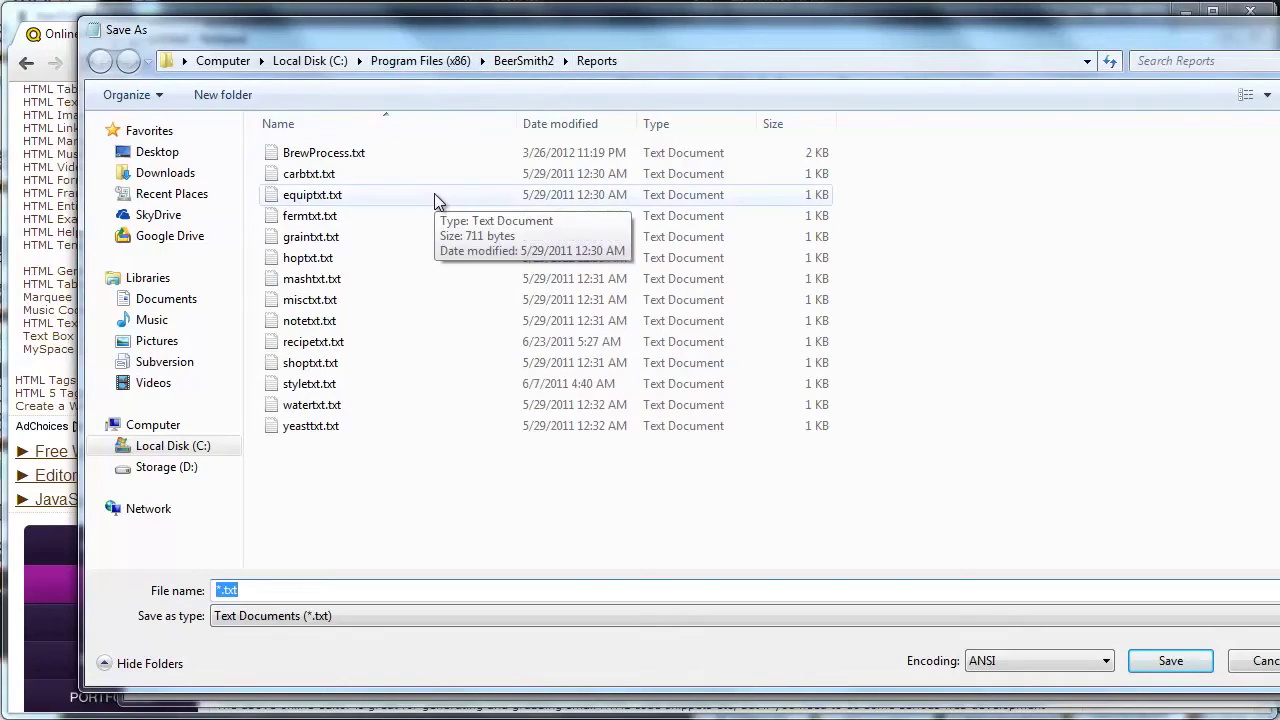
{"action": "left_click", "coordinate": [177, 305]}
{"action": "left_click", "coordinate": [322, 209]}
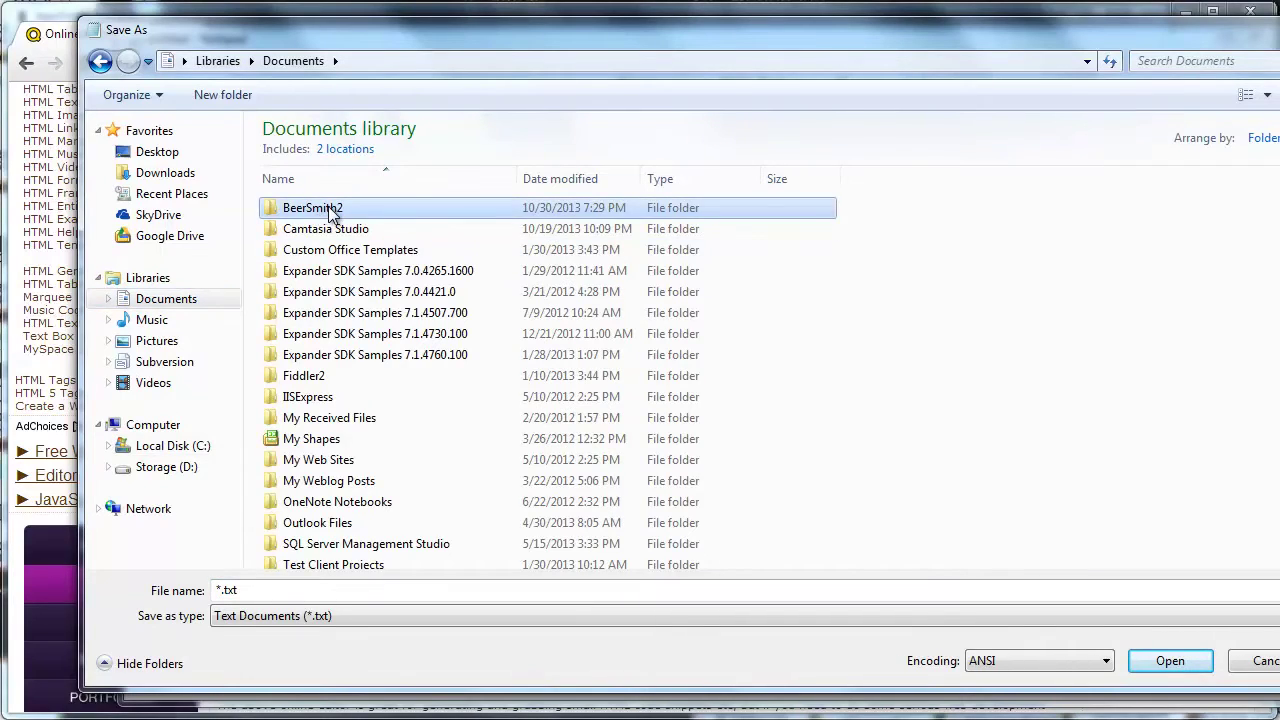
{"action": "double_click", "coordinate": [330, 211]}
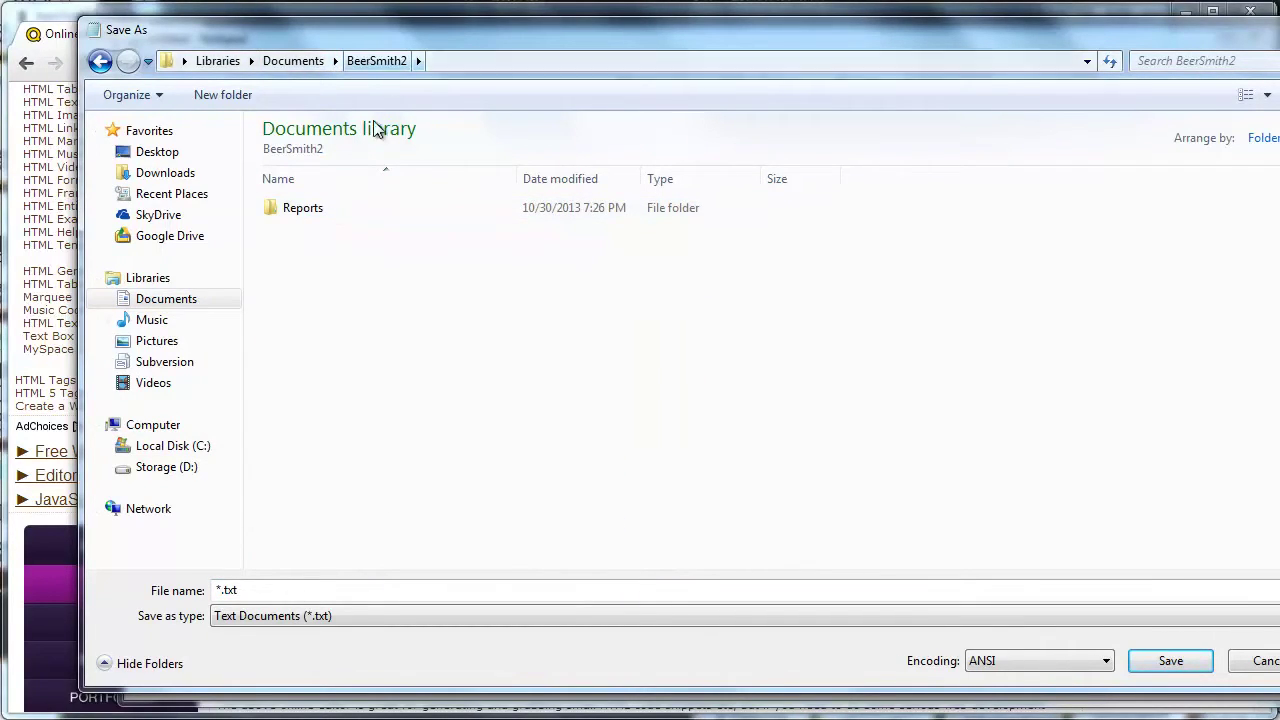
{"action": "double_click", "coordinate": [305, 215]}
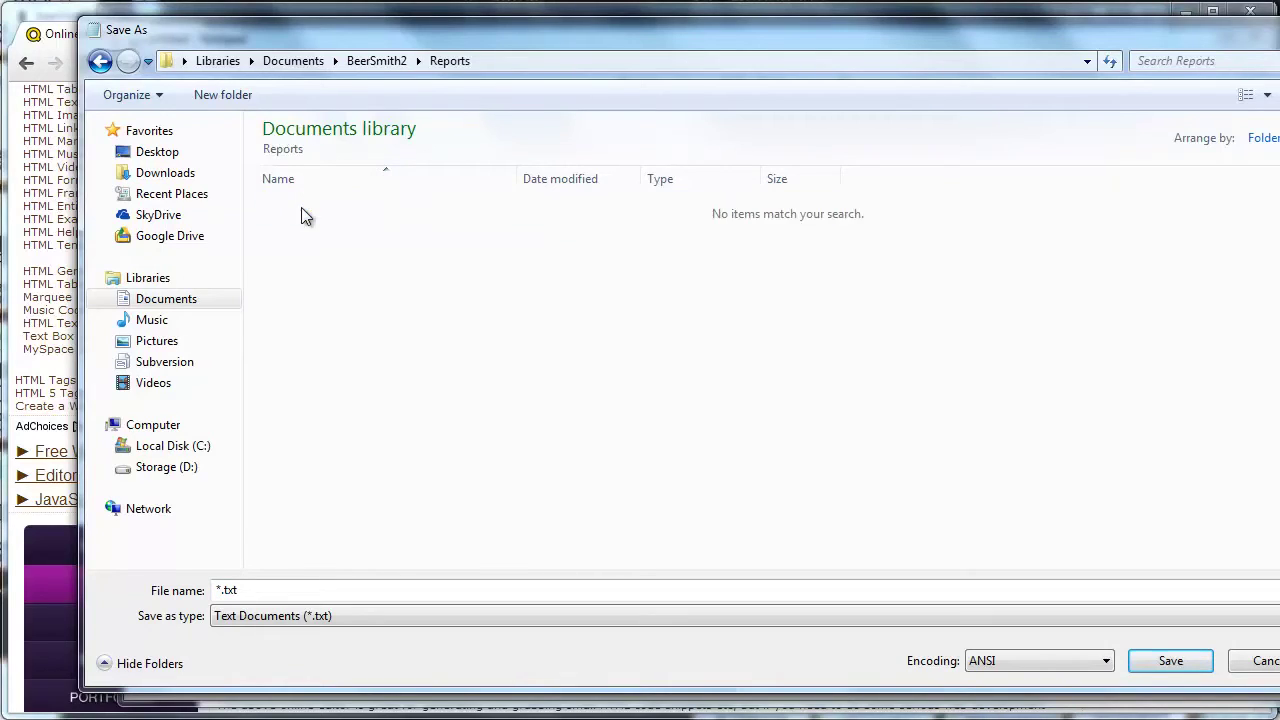
{"action": "left_click", "coordinate": [288, 597]}
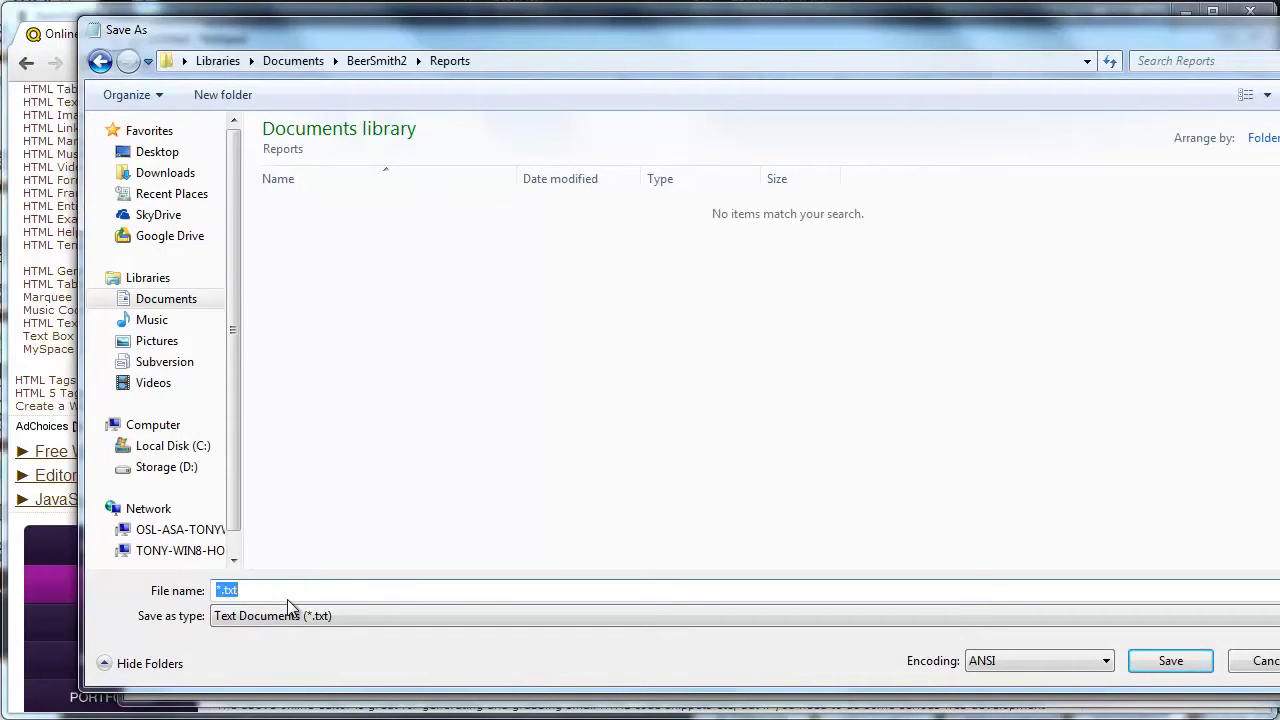
{"action": "type", "text": "MyBrewSheet.htm"}
{"action": "left_click", "coordinate": [327, 614]}
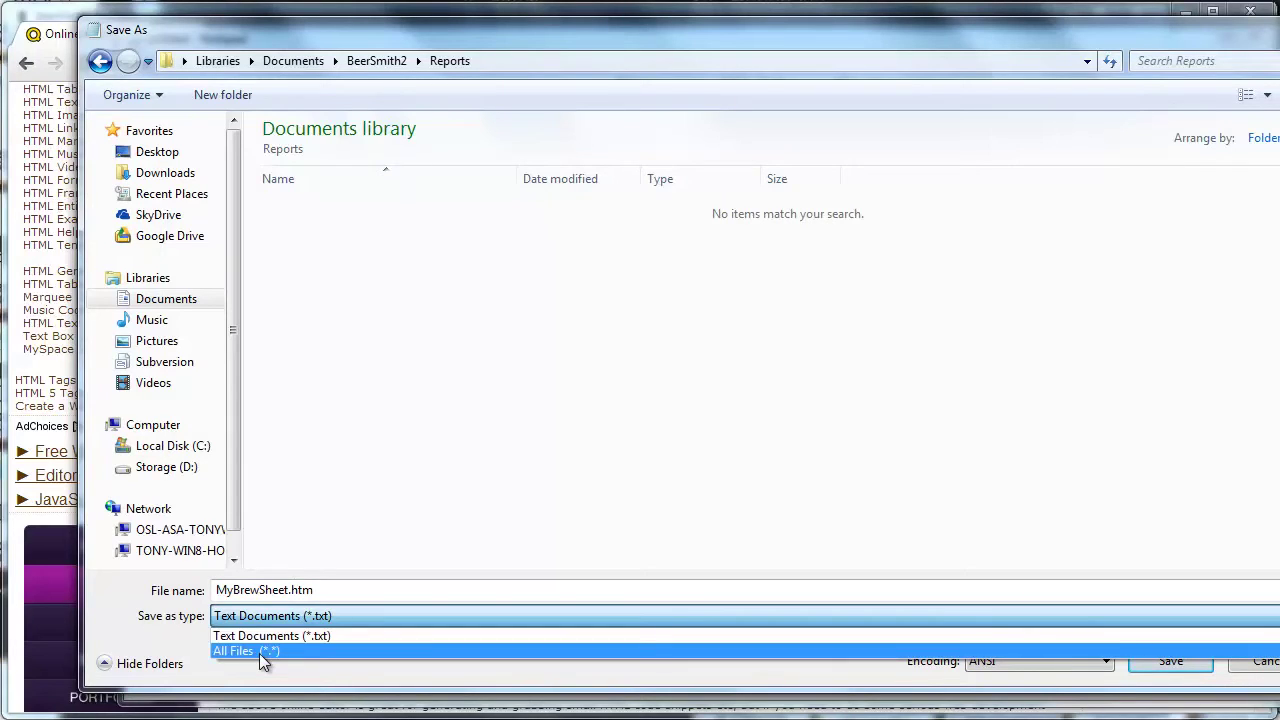
{"action": "left_click", "coordinate": [259, 651]}
{"action": "left_click", "coordinate": [337, 594]}
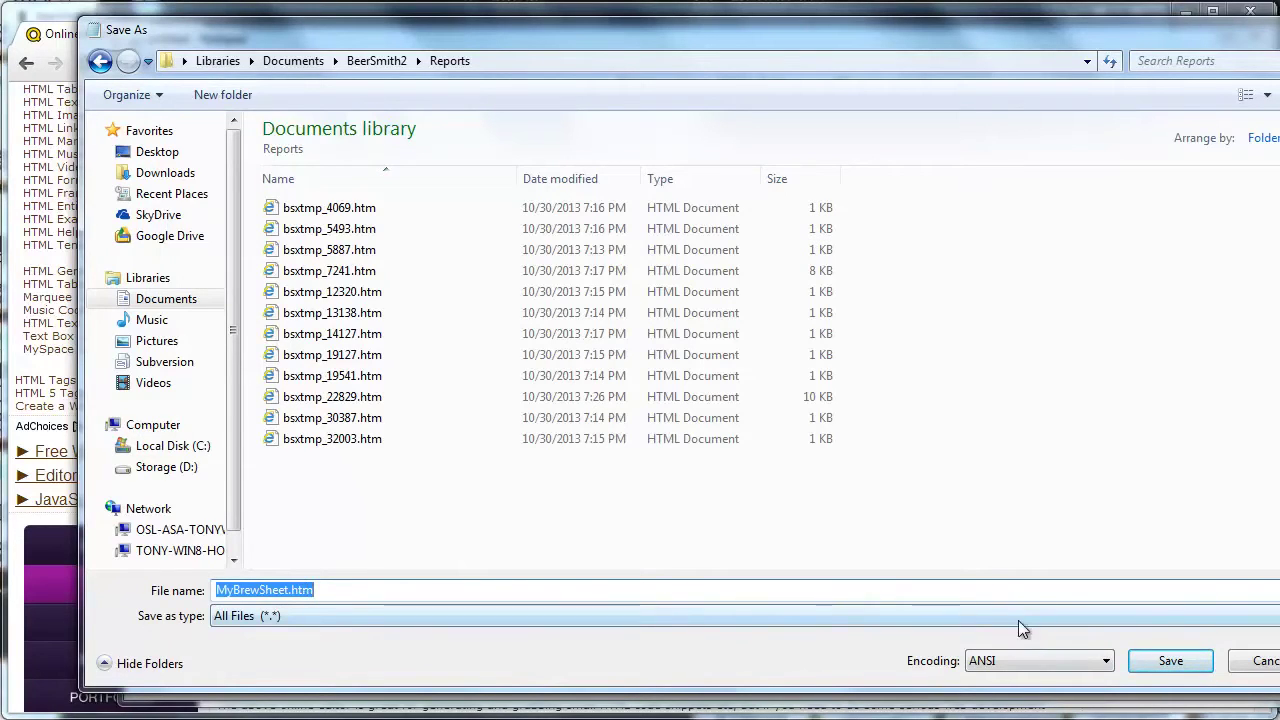
{"action": "left_click", "coordinate": [1172, 662]}
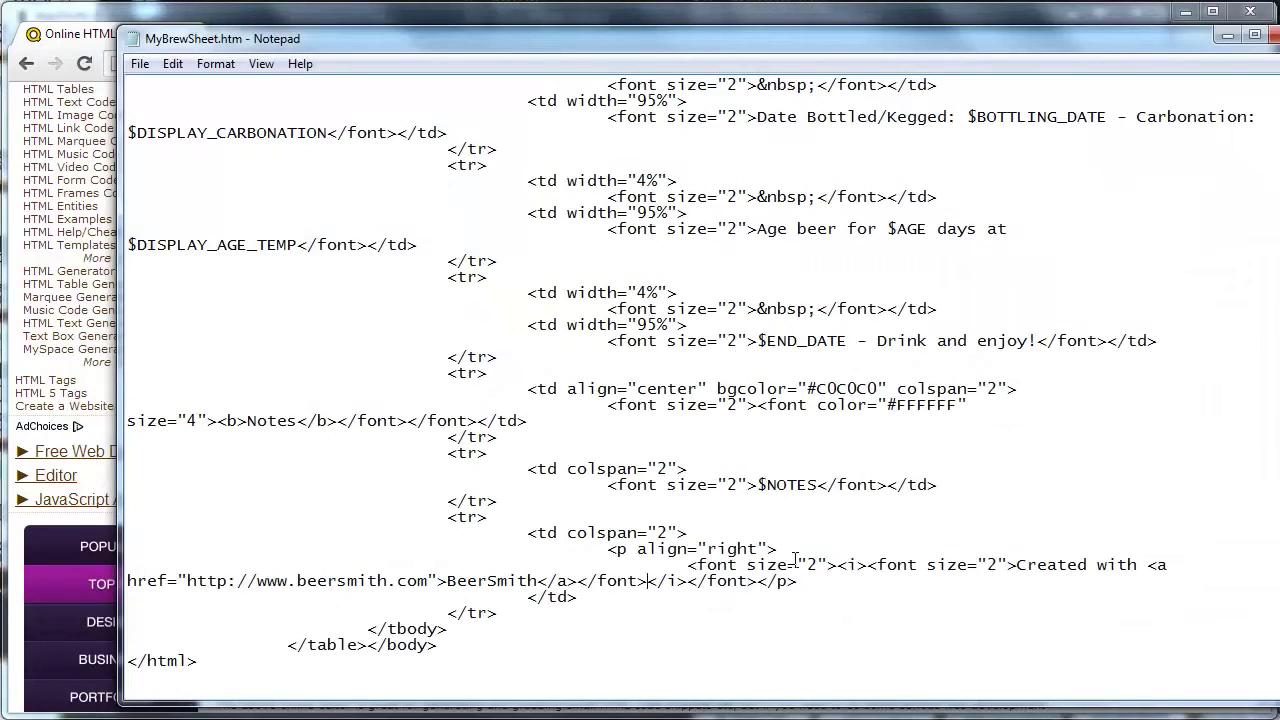
Close the MyBrewSheet.htm Notepad window and leave BeerSmith's report selection unchanged.
{"action": "left_click", "coordinate": [134, 37]}
{"action": "left_click", "coordinate": [183, 182]}
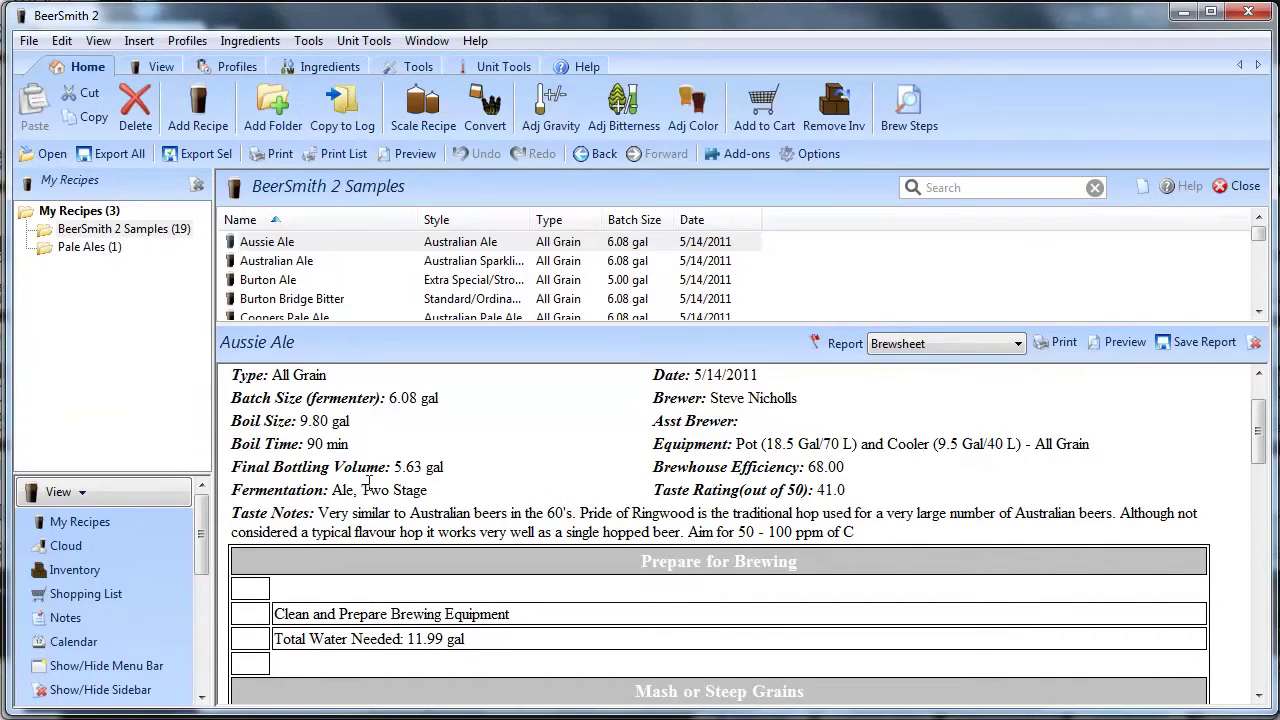
{"action": "left_click", "coordinate": [905, 349]}
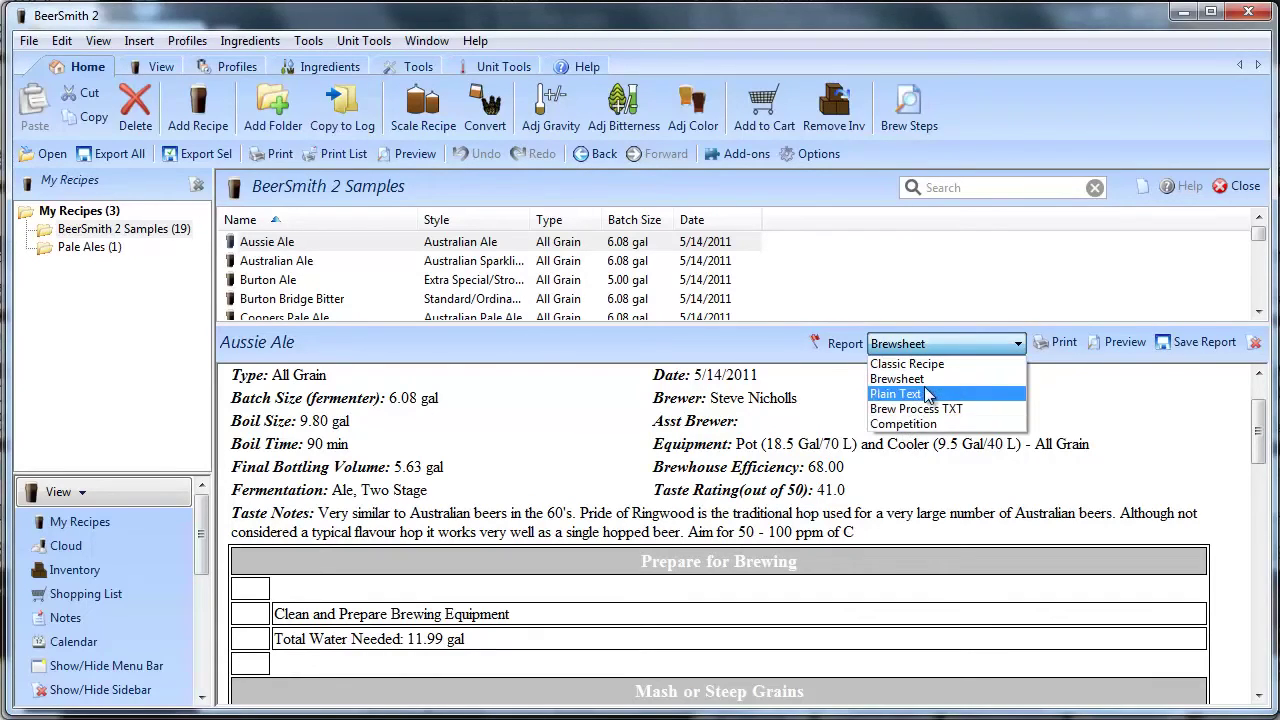
{"action": "left_click", "coordinate": [775, 442]}
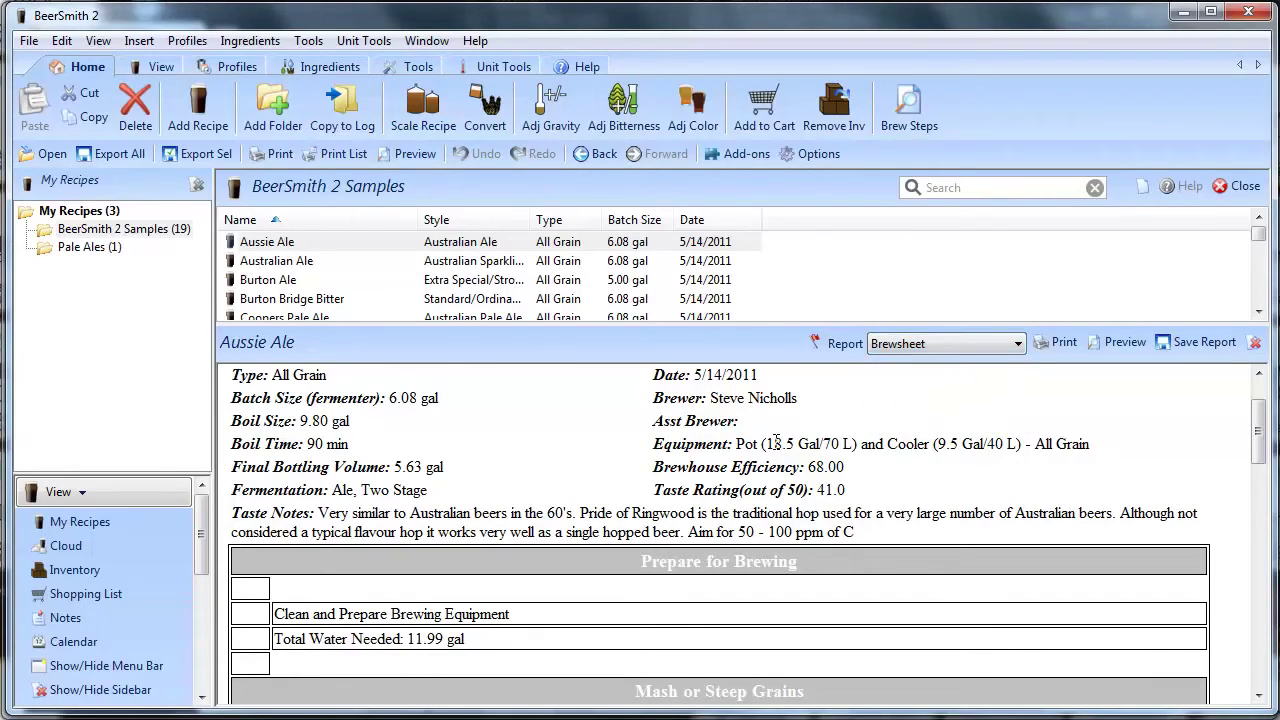
In Tools > Options > Reports, add a Web Page (HTML) report named ColoredBrewSheet.
{"action": "left_click", "coordinate": [308, 40]}
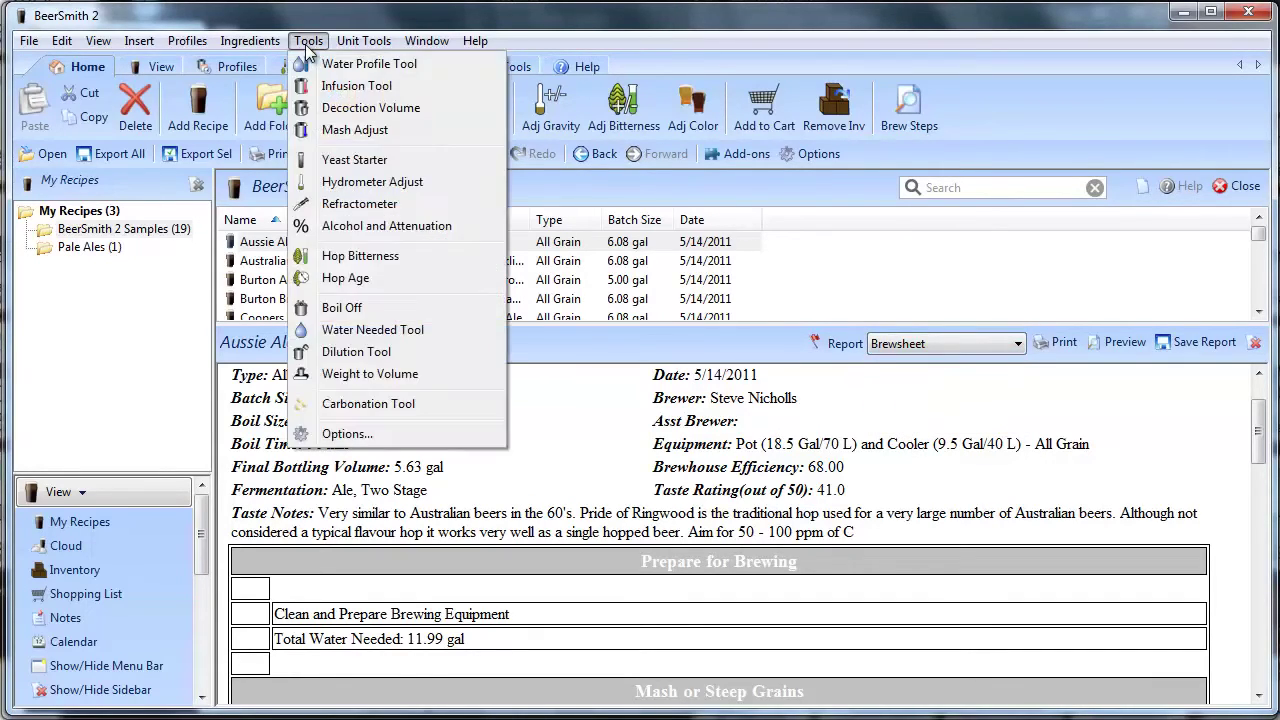
{"action": "left_click", "coordinate": [343, 433]}
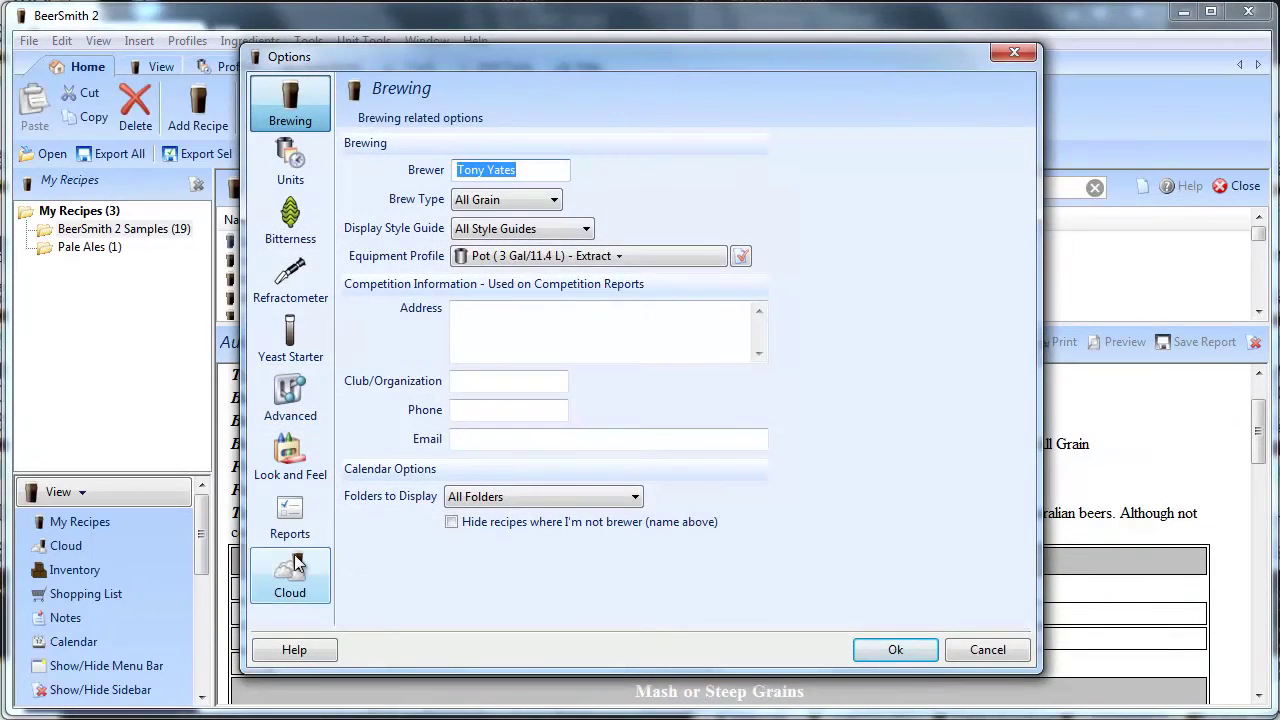
{"action": "left_click", "coordinate": [290, 520]}
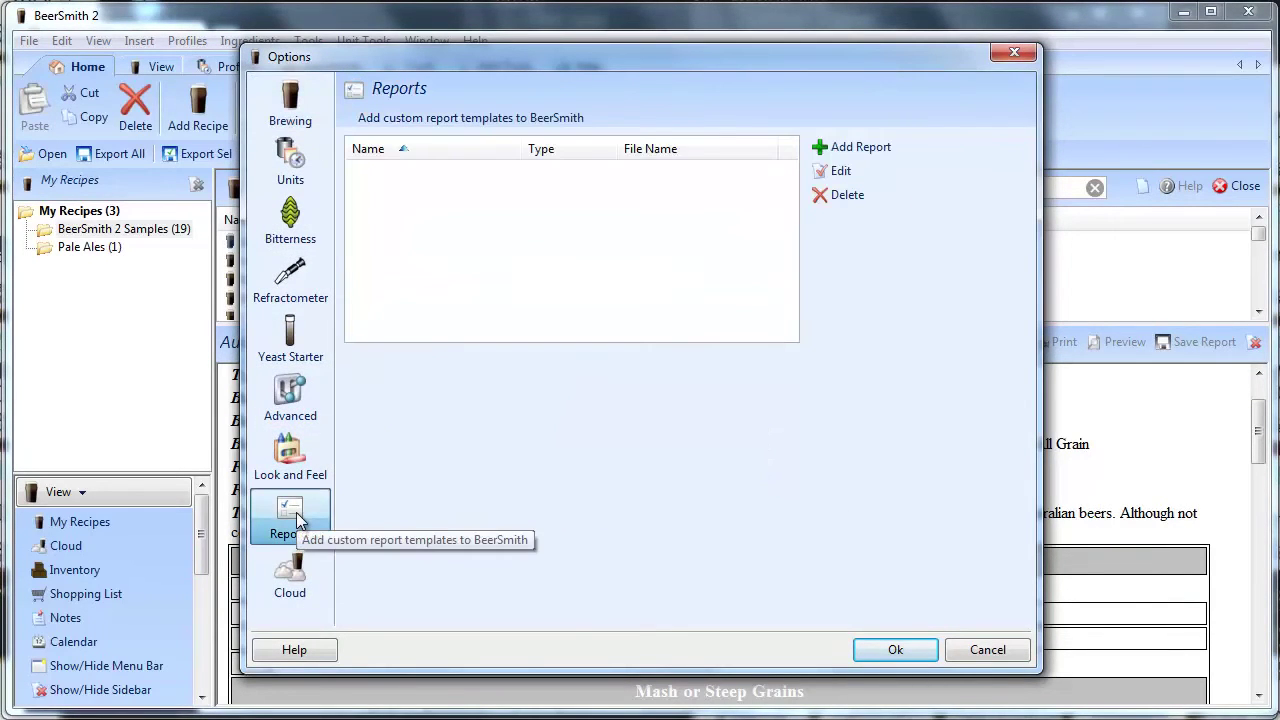
{"action": "left_click", "coordinate": [842, 146]}
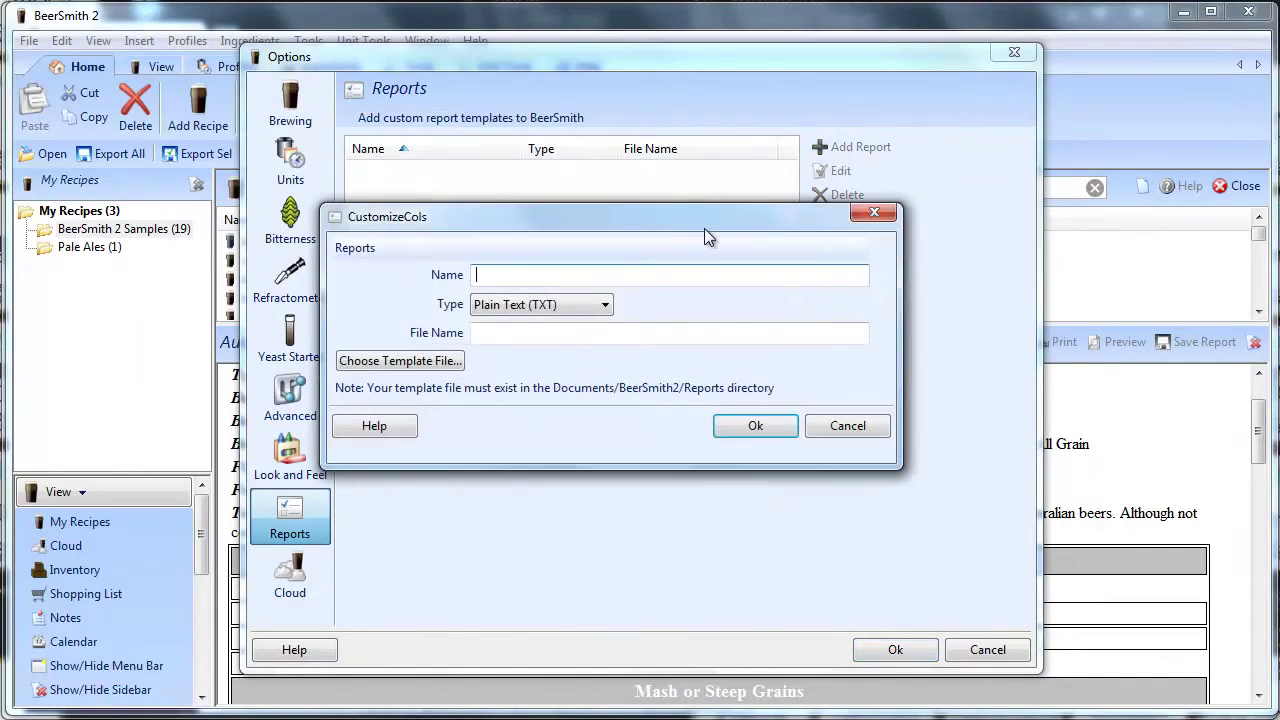
{"action": "type", "text": "ColoredBrewSheet"}
{"action": "left_click", "coordinate": [604, 304]}
{"action": "left_click", "coordinate": [575, 342]}
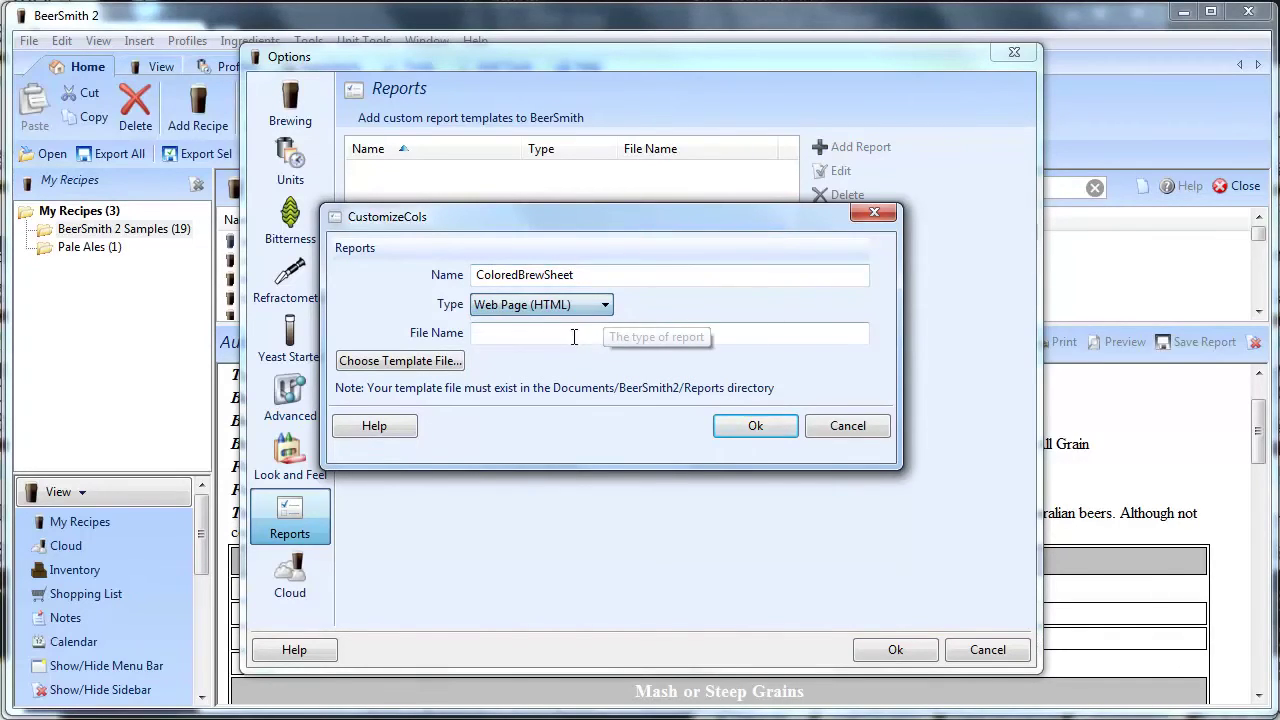
Set its template to MyBrewSheet.htm from Documents\BeerSmith2\Reports and save the report entry.
{"action": "left_click", "coordinate": [415, 361]}
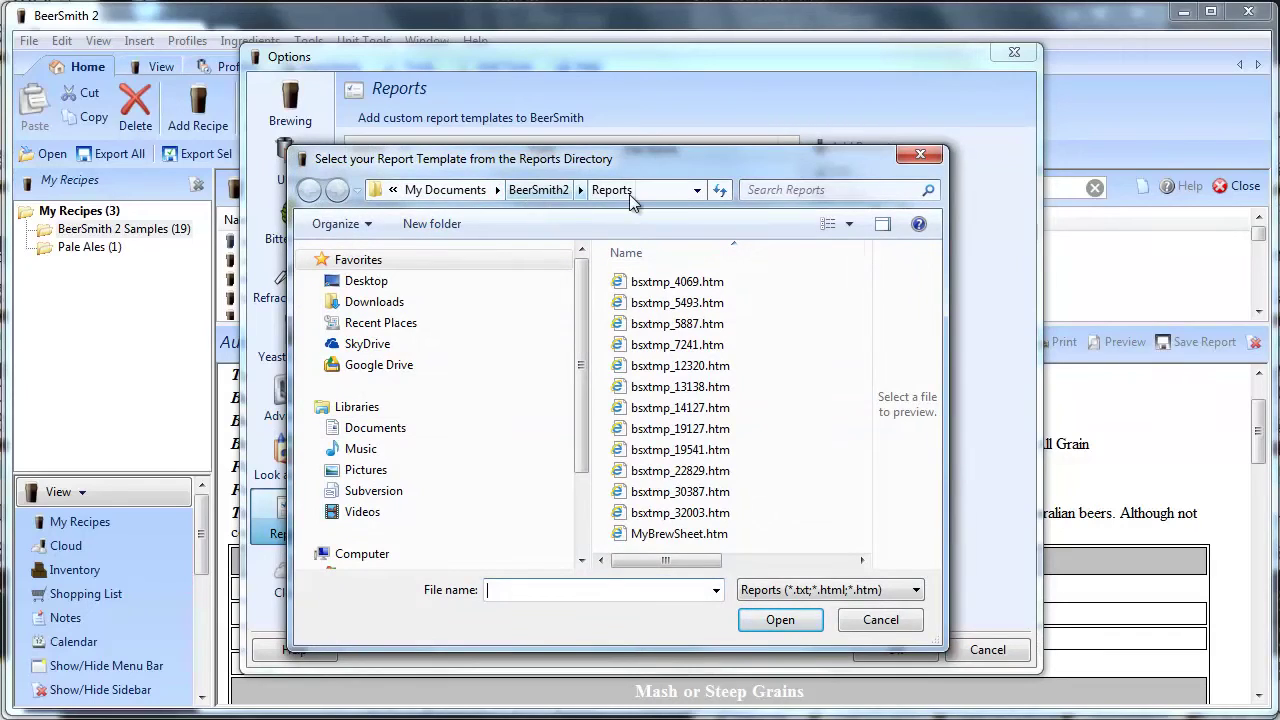
{"action": "left_click", "coordinate": [665, 535]}
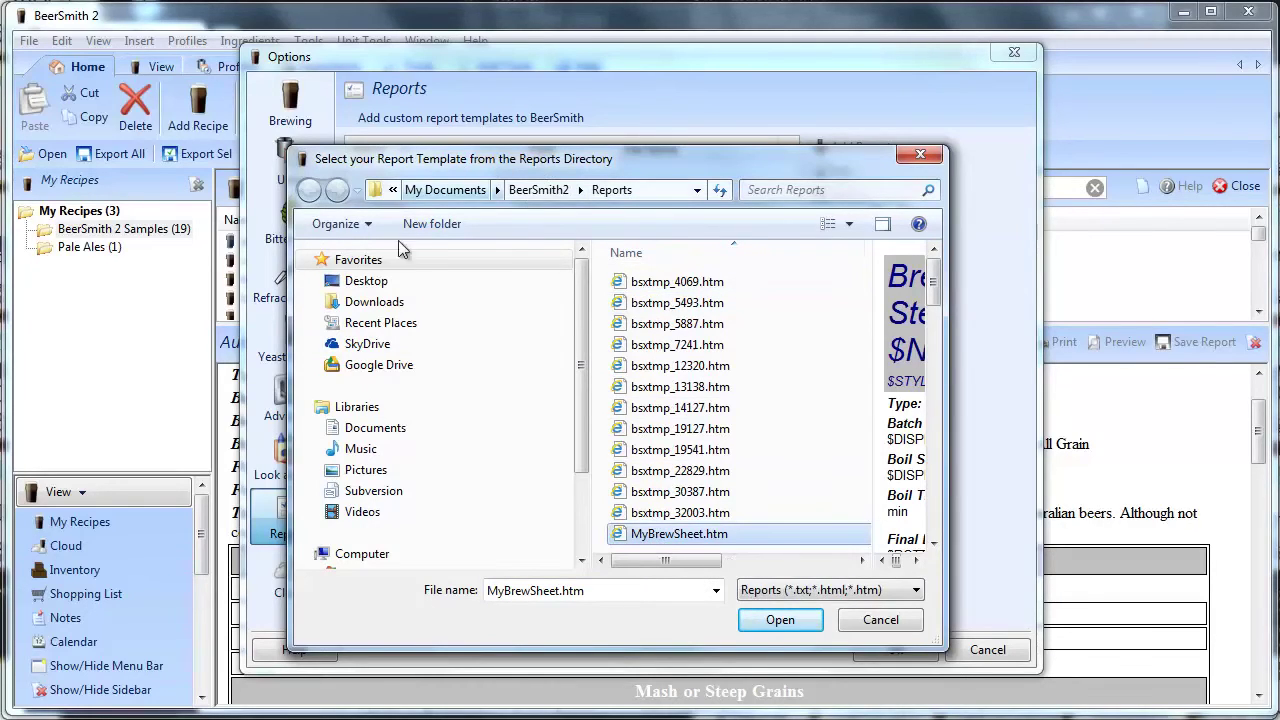
{"action": "left_click", "coordinate": [378, 430]}
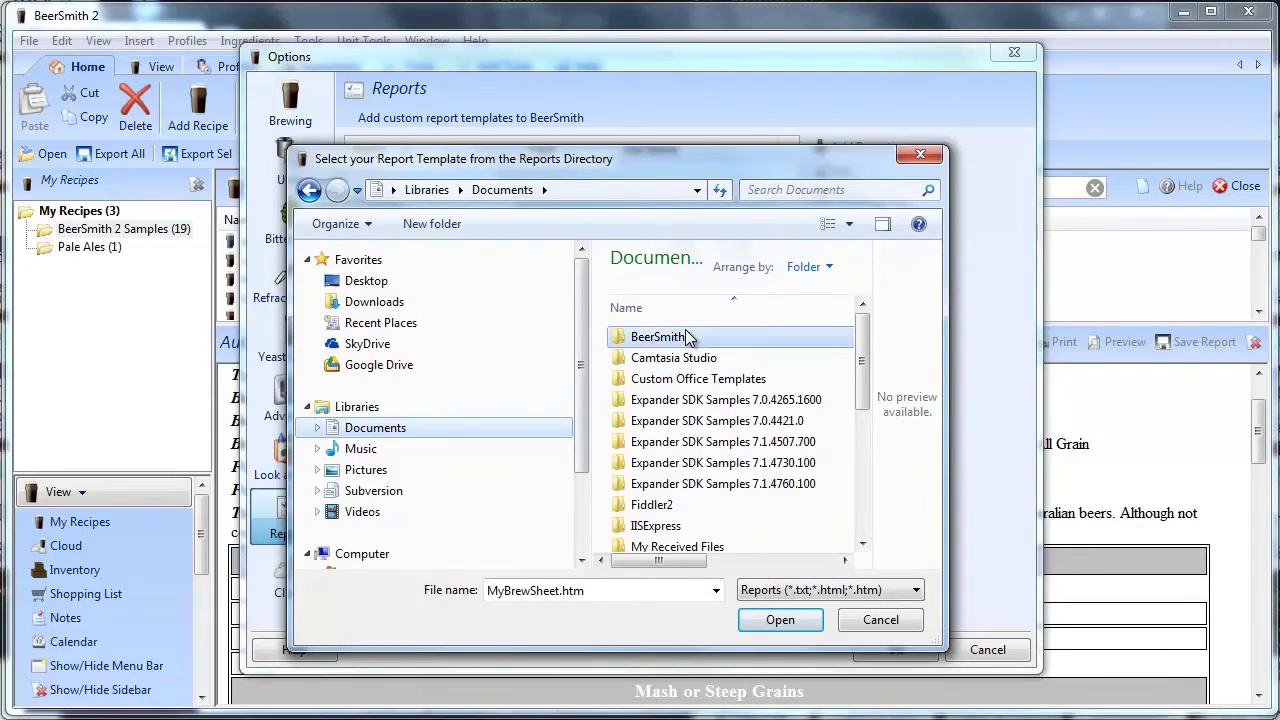
{"action": "double_click", "coordinate": [687, 338]}
{"action": "double_click", "coordinate": [657, 341]}
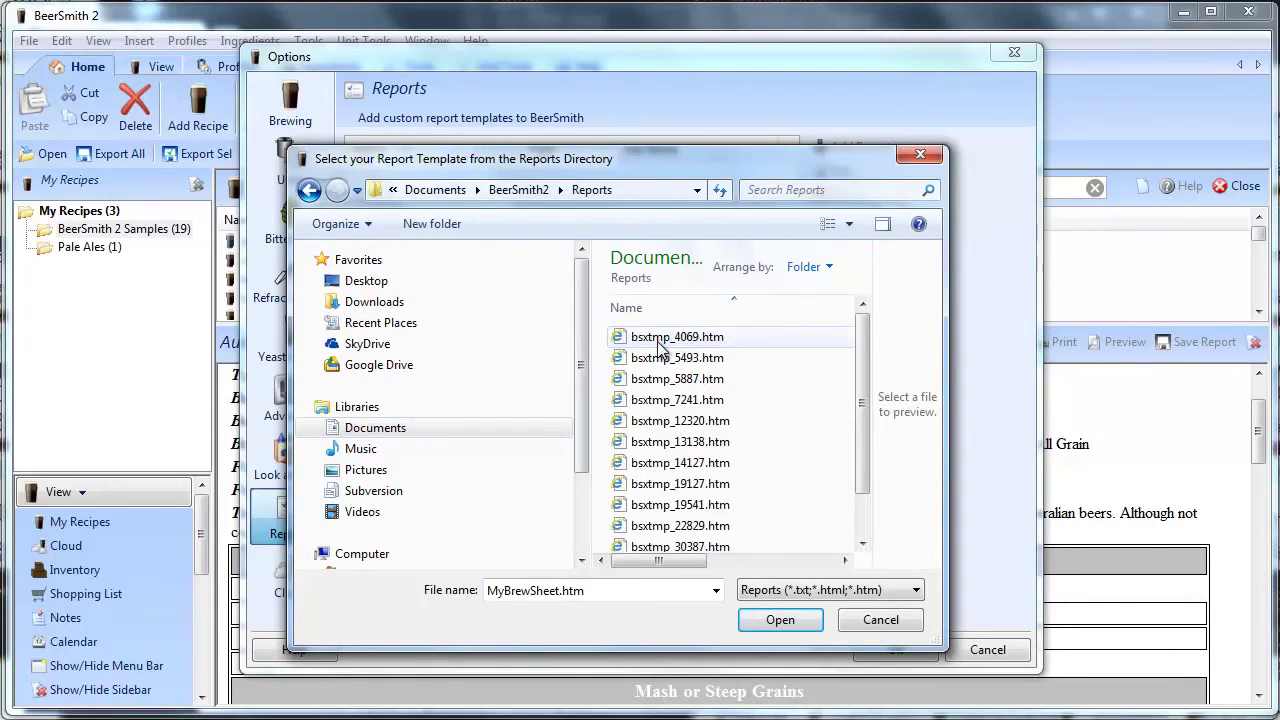
{"action": "left_click", "coordinate": [686, 465]}
{"action": "scroll", "coordinate": [686, 467], "scroll_direction": "down", "scroll_amount": 1}
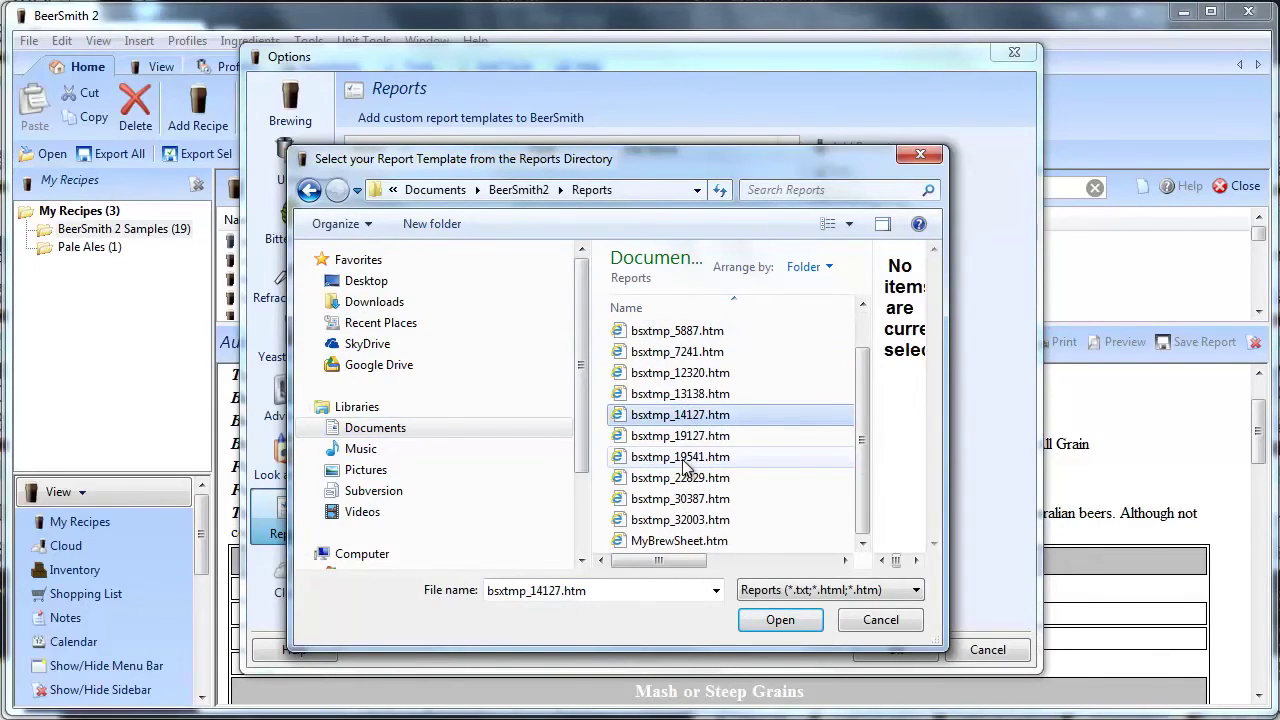
{"action": "left_click", "coordinate": [679, 541]}
{"action": "left_click", "coordinate": [770, 619]}
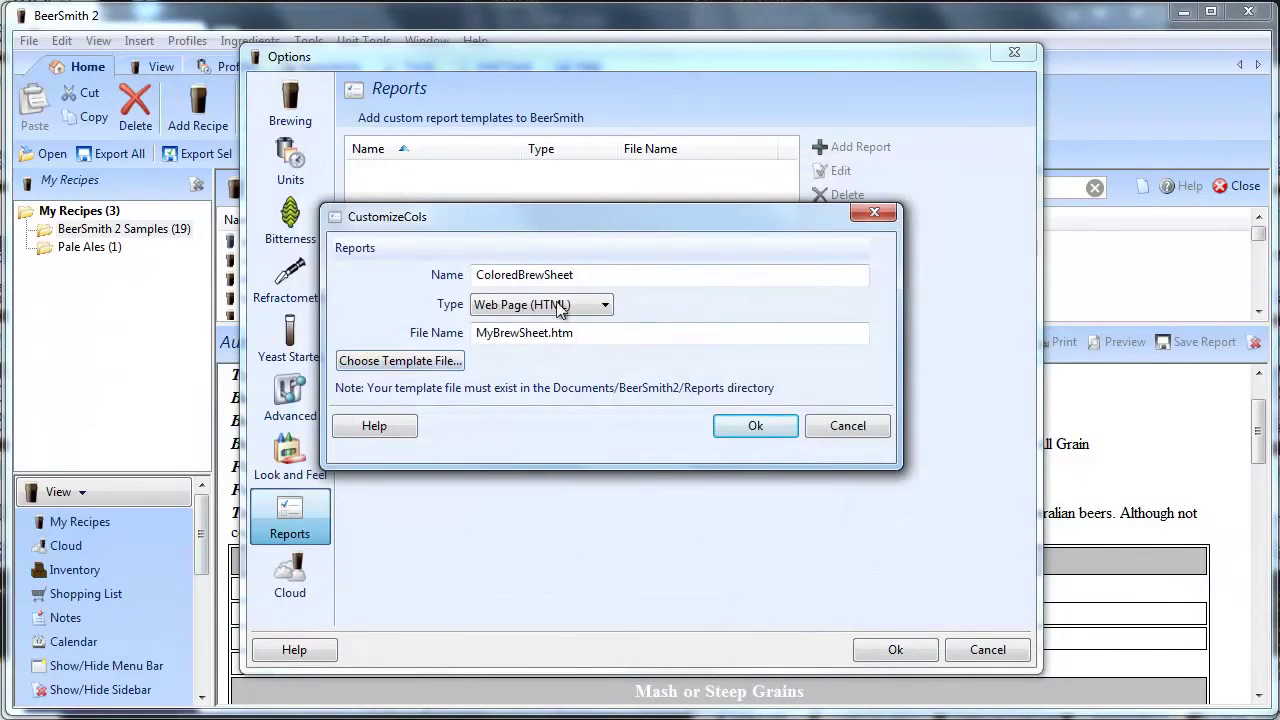
{"action": "left_click", "coordinate": [771, 430]}
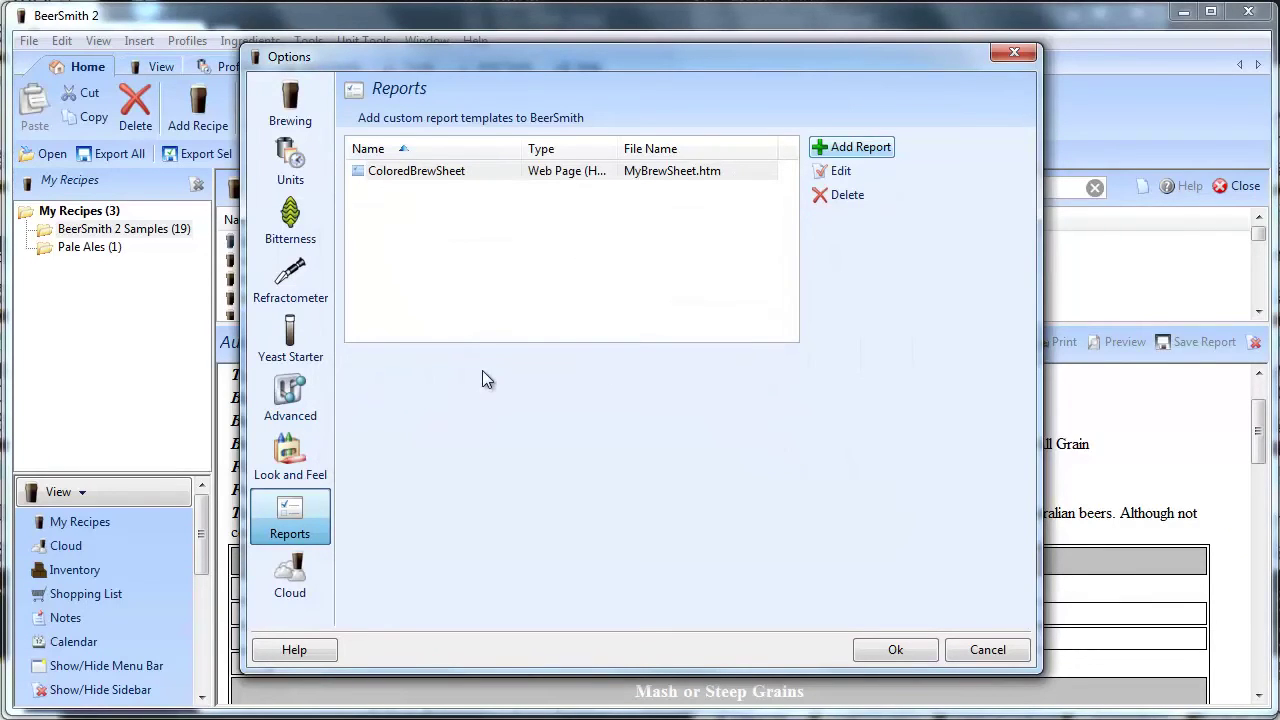
Close Options and display the Aussie Ale recipe using the ColoredBrewSheet report.
{"action": "left_click", "coordinate": [895, 650]}
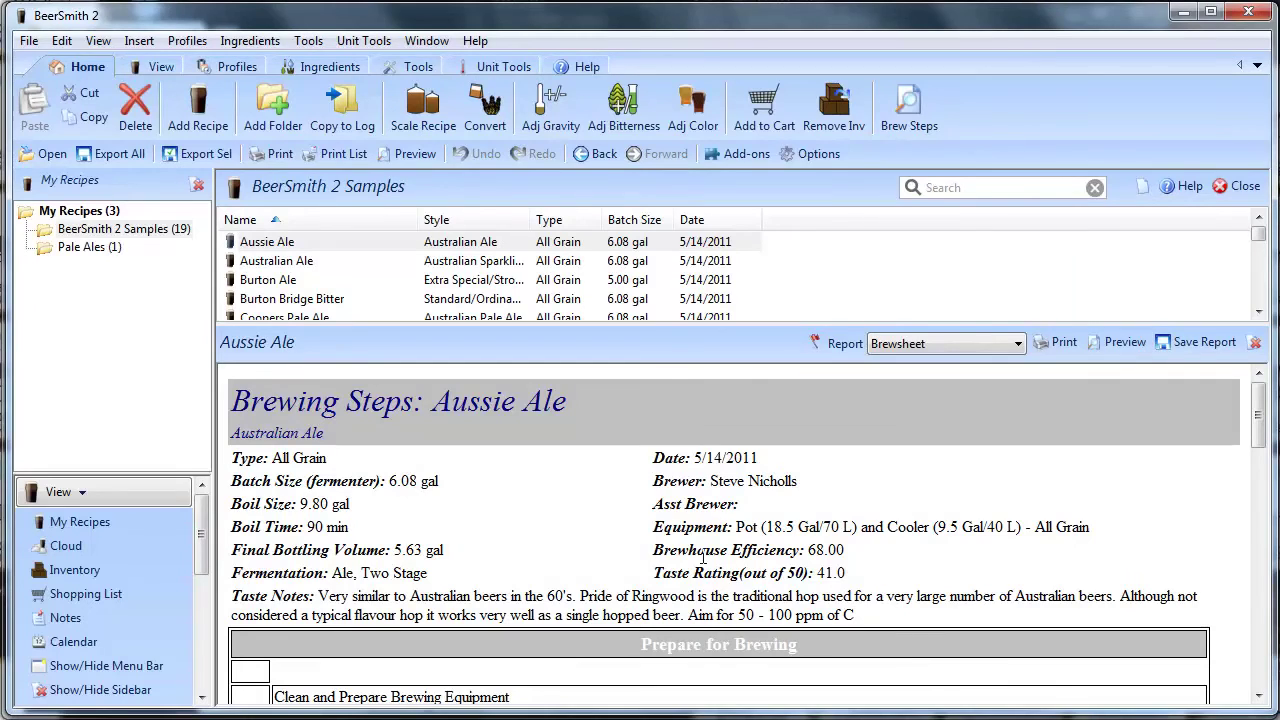
{"action": "scroll", "coordinate": [703, 556], "scroll_direction": "down", "scroll_amount": 1}
{"action": "scroll", "coordinate": [703, 556], "scroll_direction": "up", "scroll_amount": 1}
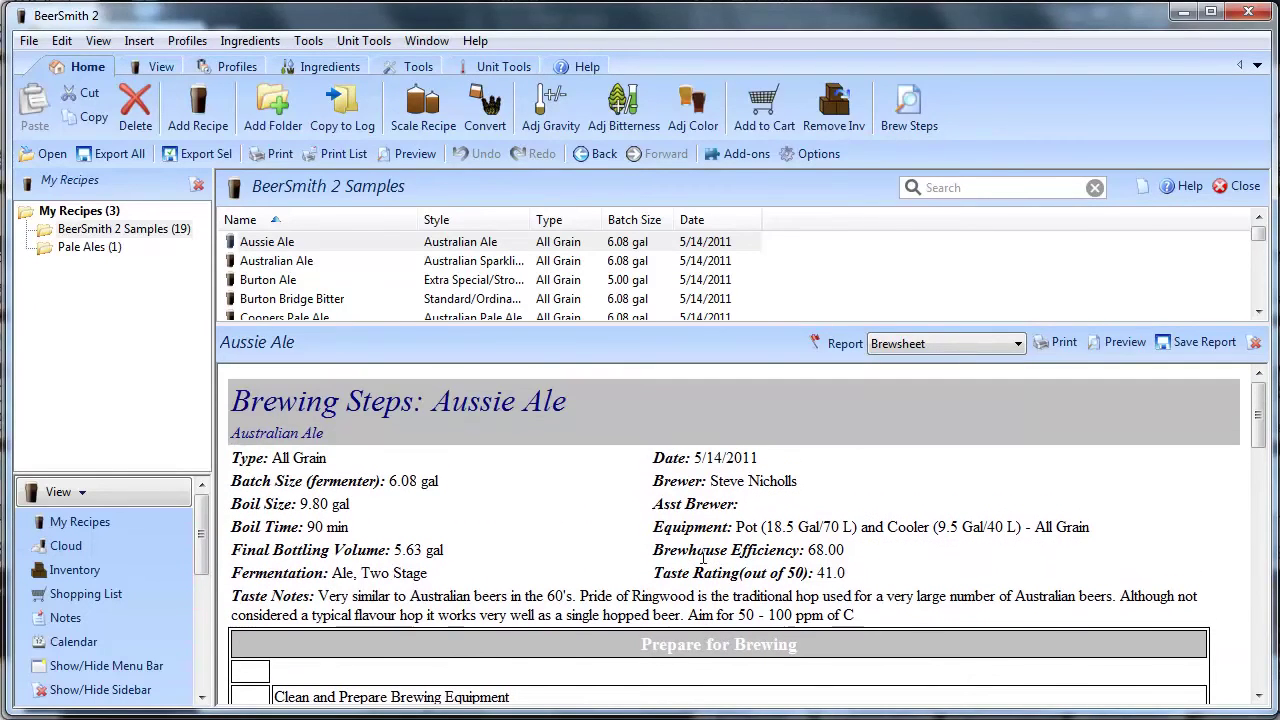
{"action": "left_click", "coordinate": [338, 249]}
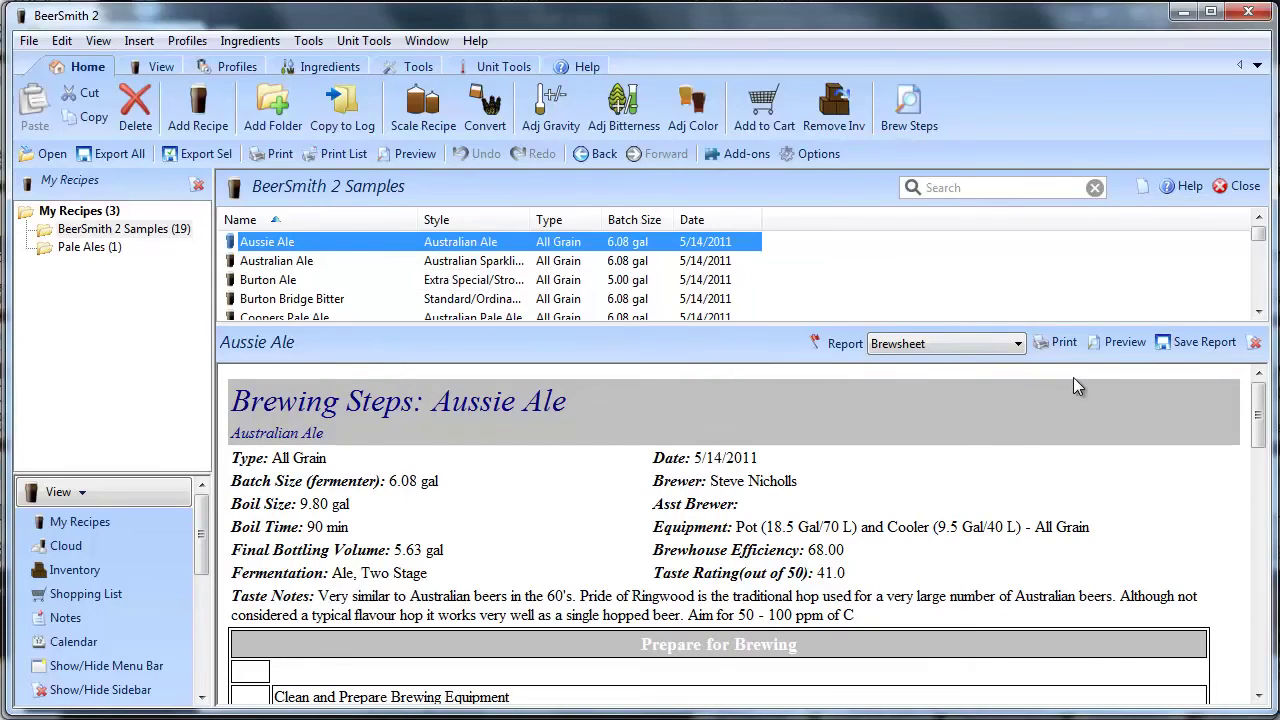
{"action": "left_click", "coordinate": [900, 345]}
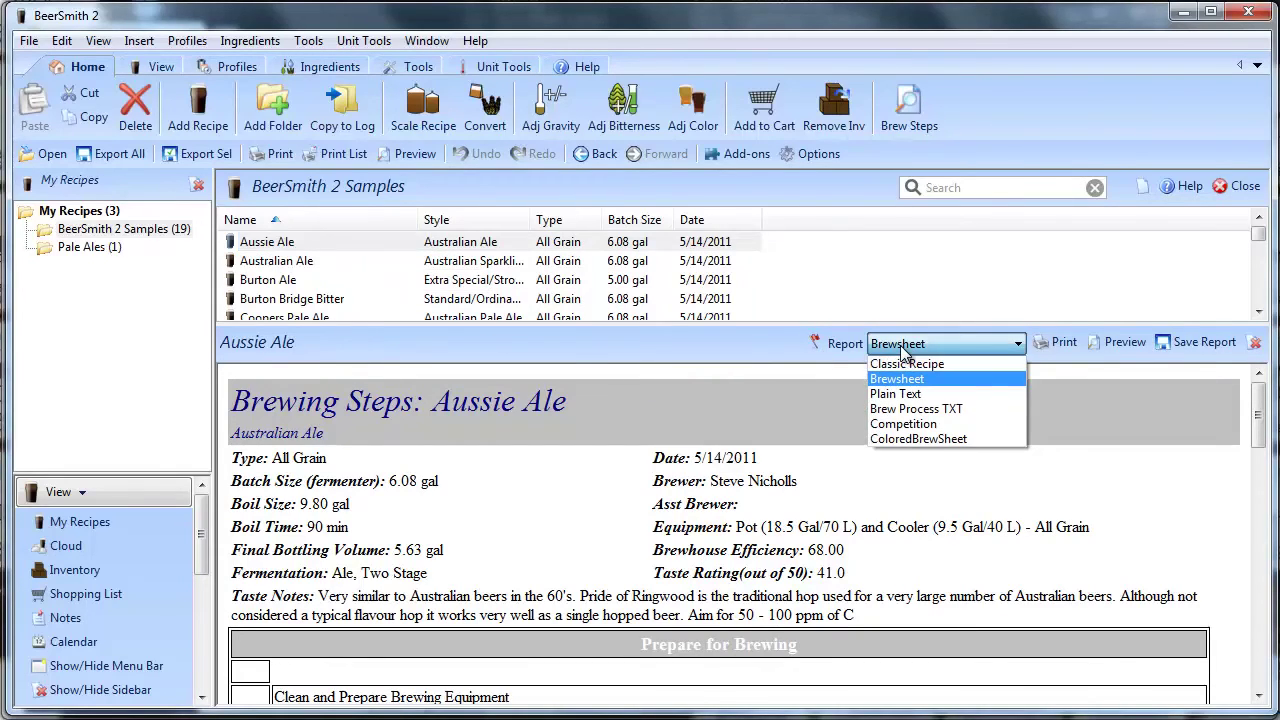
{"action": "left_click", "coordinate": [935, 439]}
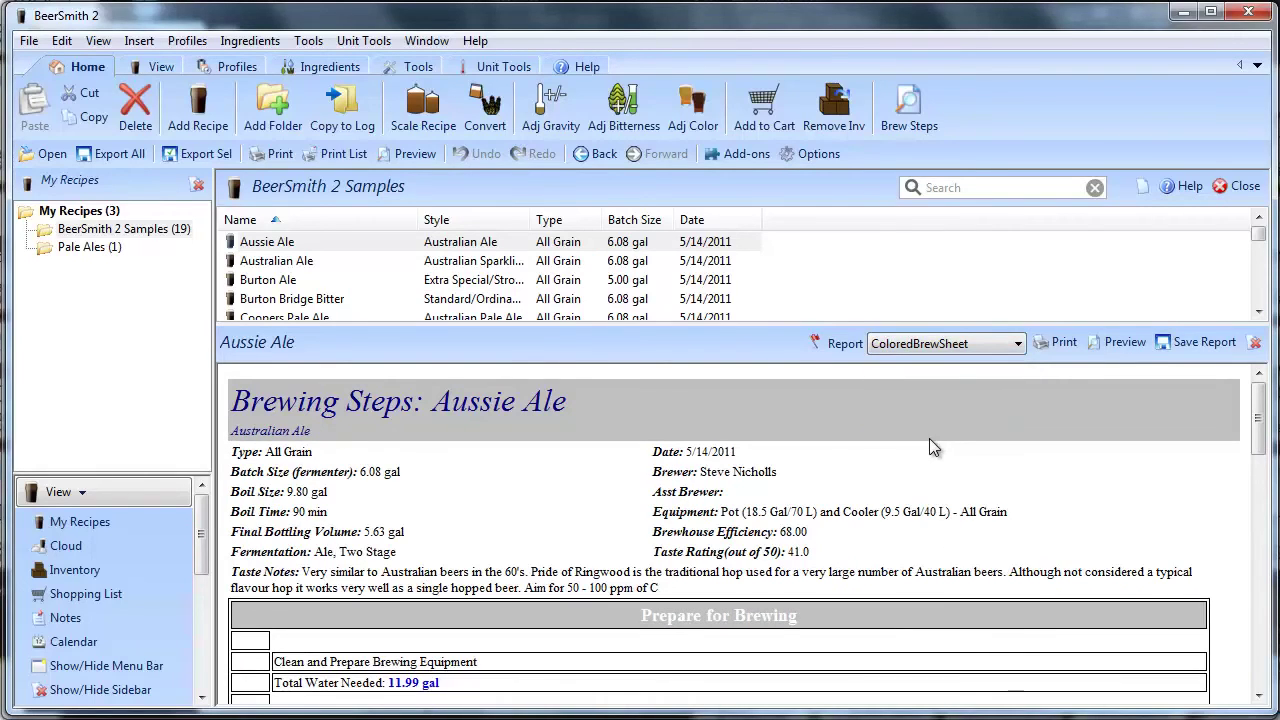
Scroll through the report to check the bold blue boil volumes and red gravities.
{"action": "scroll", "coordinate": [592, 548], "scroll_direction": "down", "scroll_amount": 3}
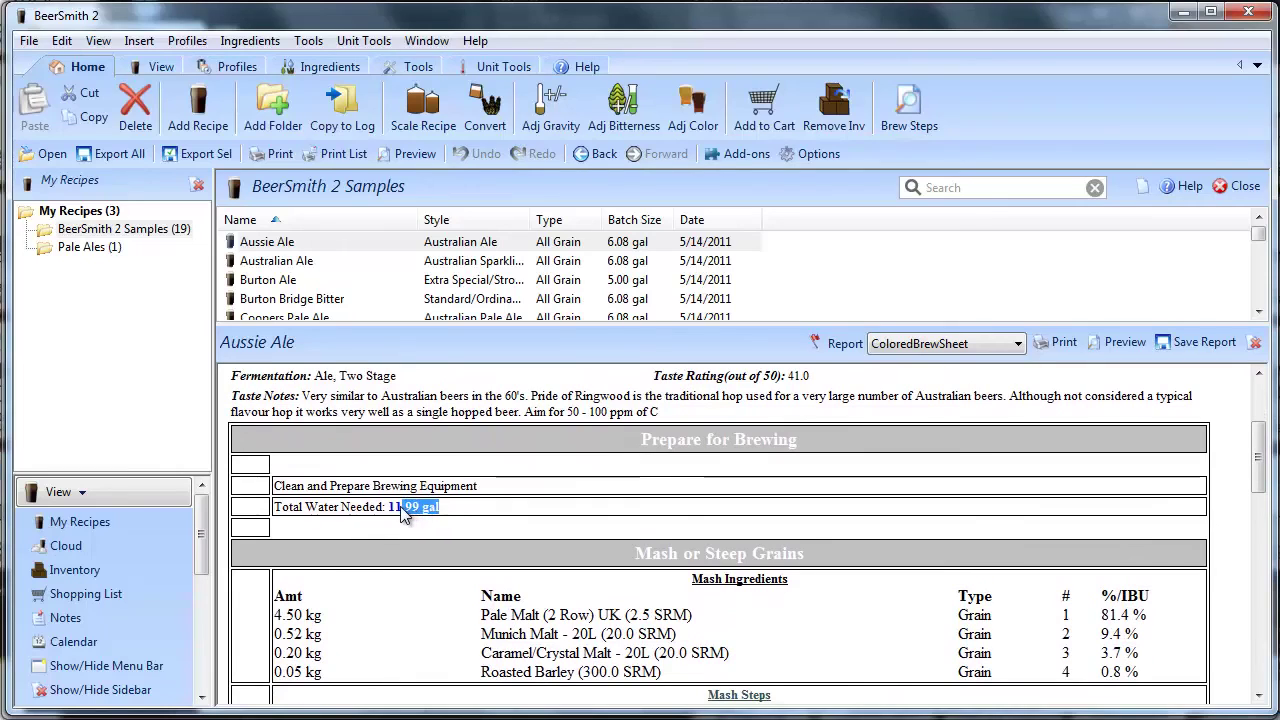
{"action": "left_click_drag", "start_coordinate": [400, 510], "coordinate": [392, 507]}
{"action": "scroll", "coordinate": [448, 555], "scroll_direction": "down", "scroll_amount": 2}
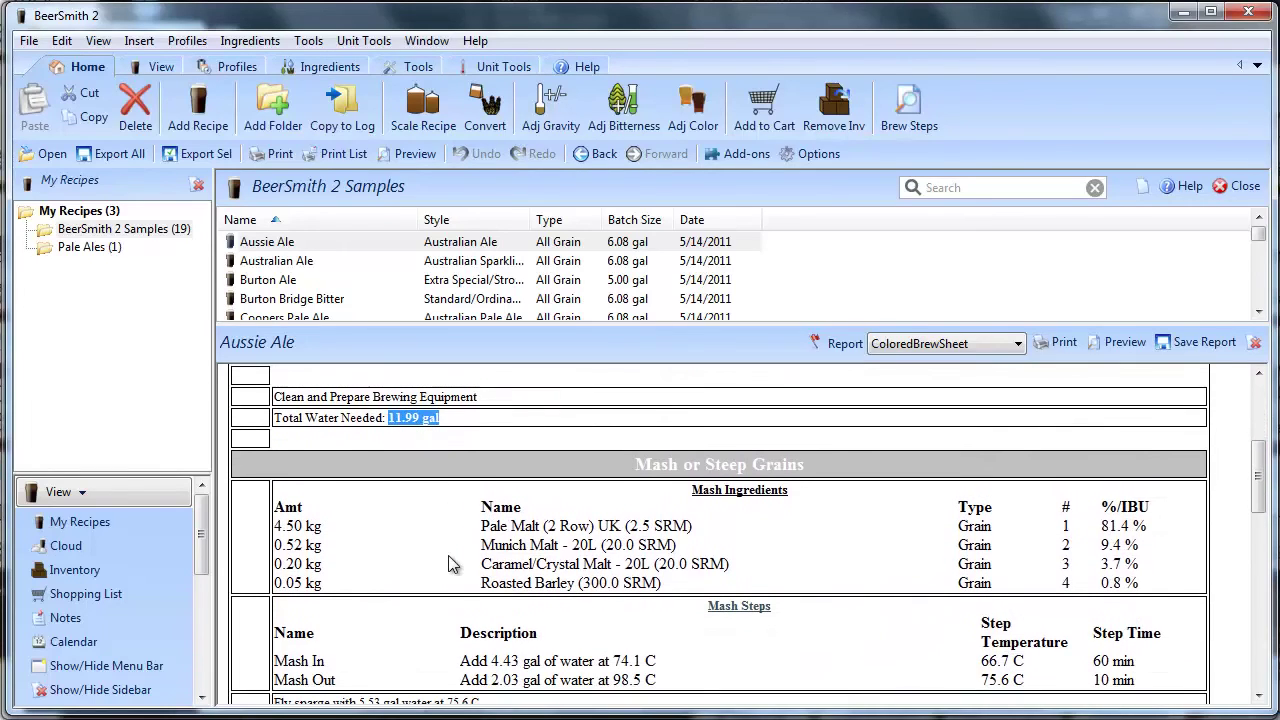
{"action": "scroll", "coordinate": [492, 517], "scroll_direction": "down", "scroll_amount": 2}
{"action": "scroll", "coordinate": [492, 517], "scroll_direction": "down", "scroll_amount": 4}
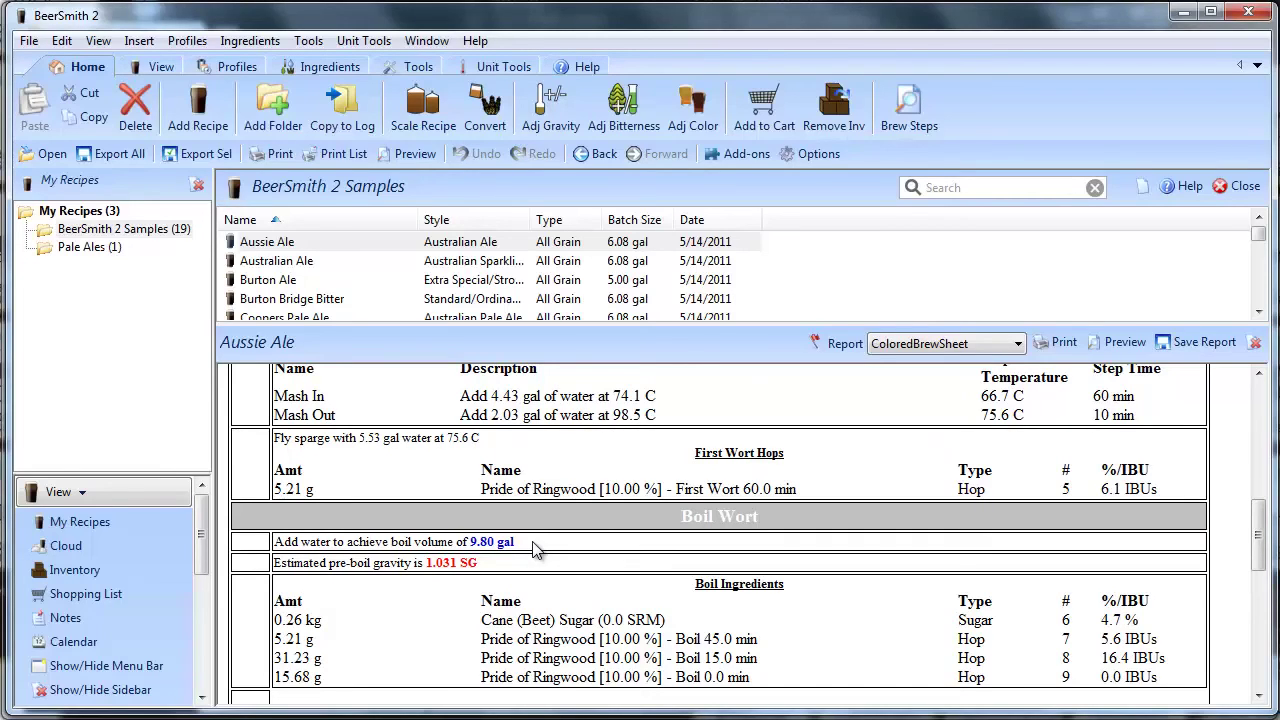
{"action": "scroll", "coordinate": [533, 549], "scroll_direction": "down", "scroll_amount": 3}
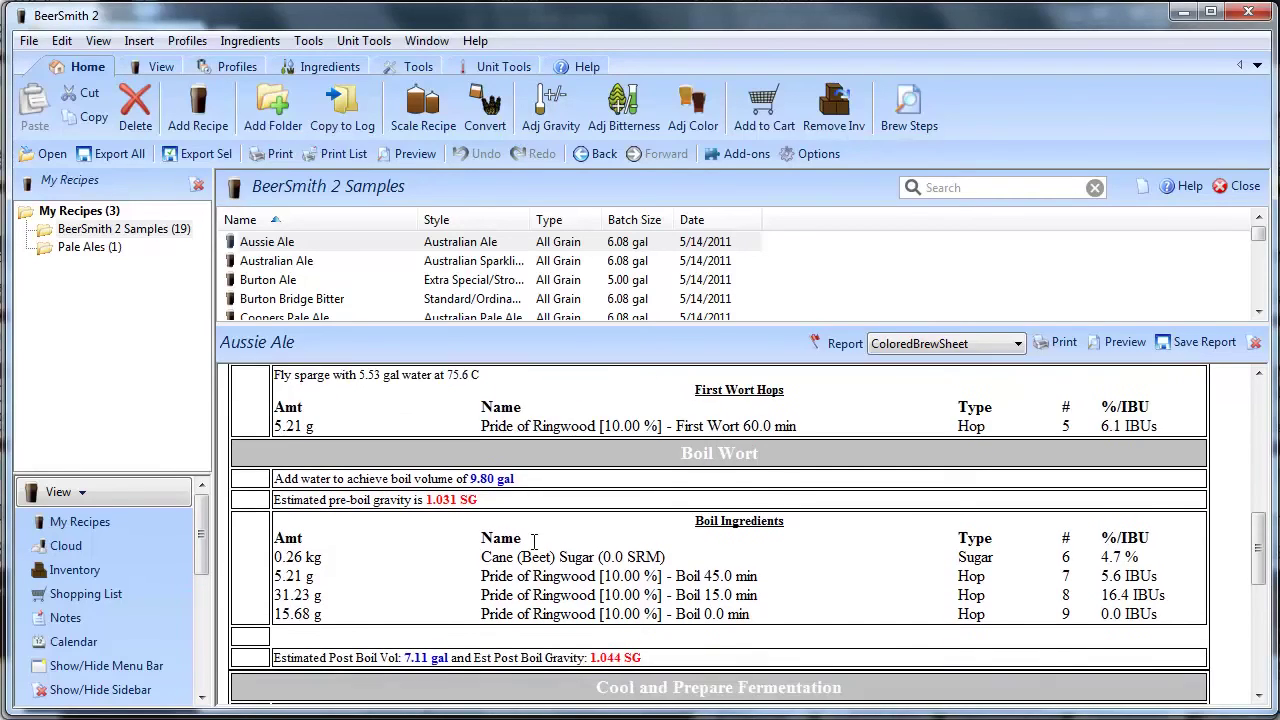
Open the two-page Aussie Ale ColoredBrewSheet print preview, then close it.
{"action": "left_click", "coordinate": [1105, 343]}
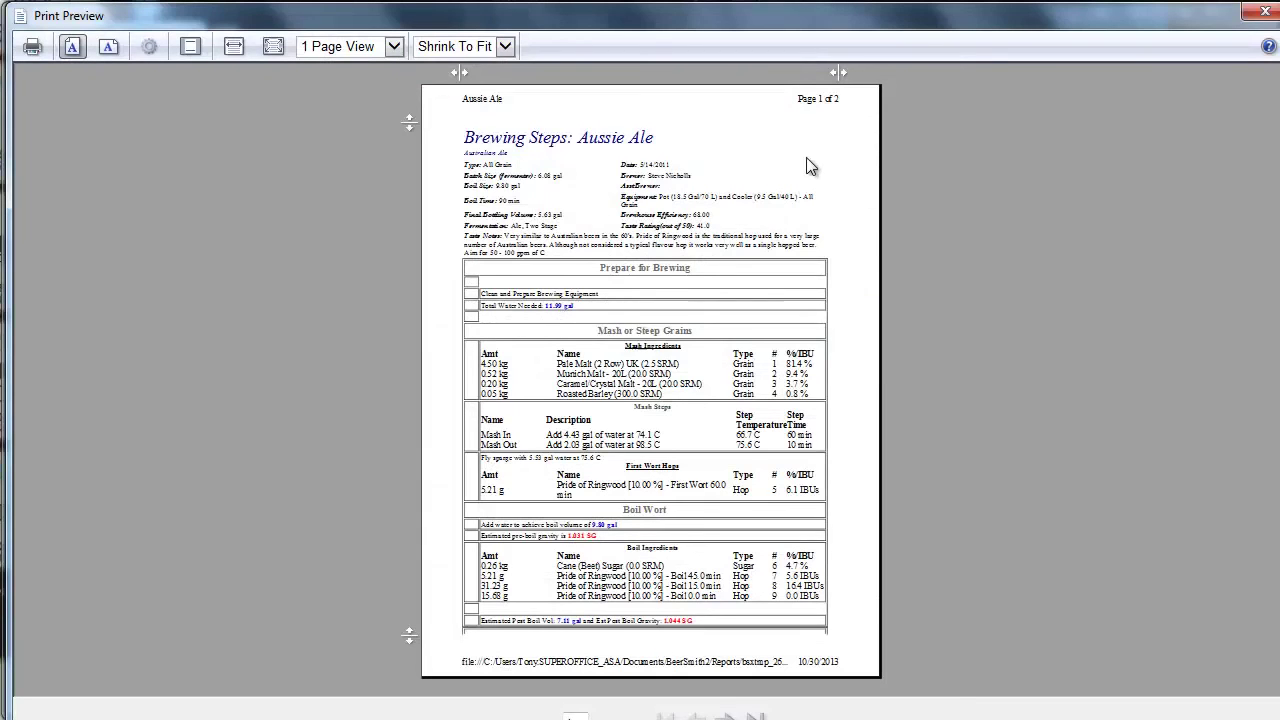
{"action": "left_click", "coordinate": [1264, 12]}
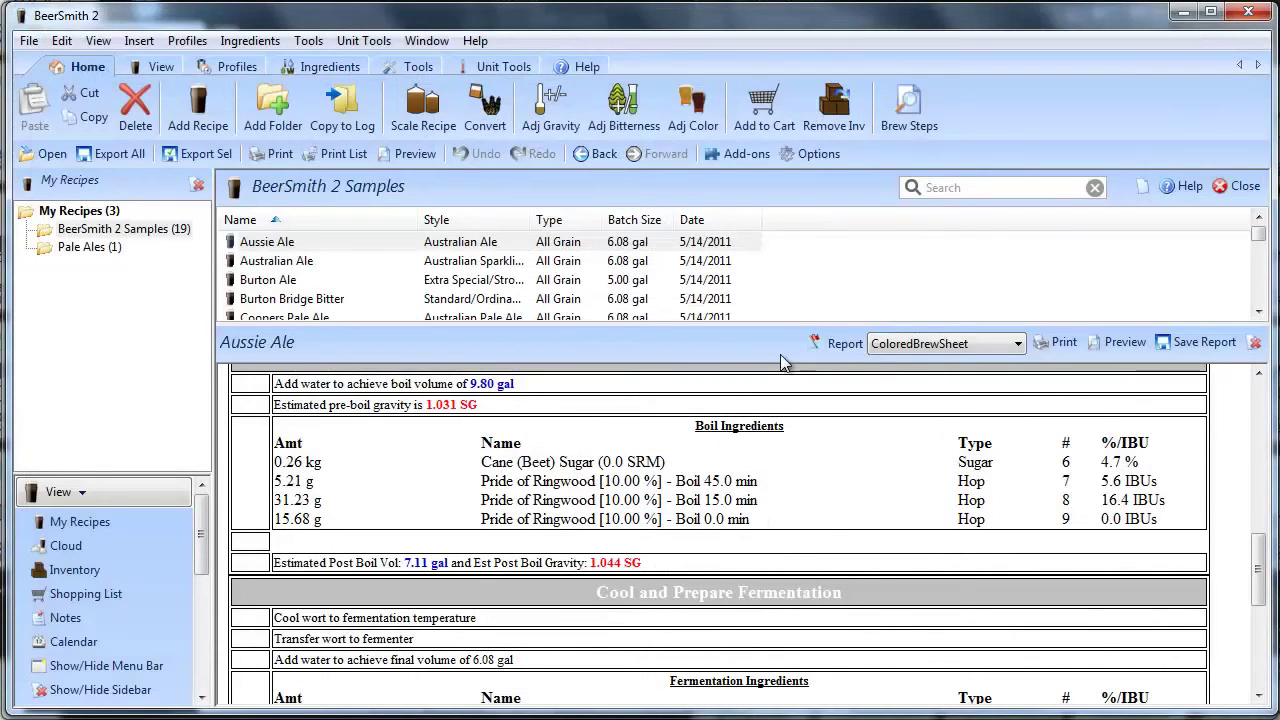